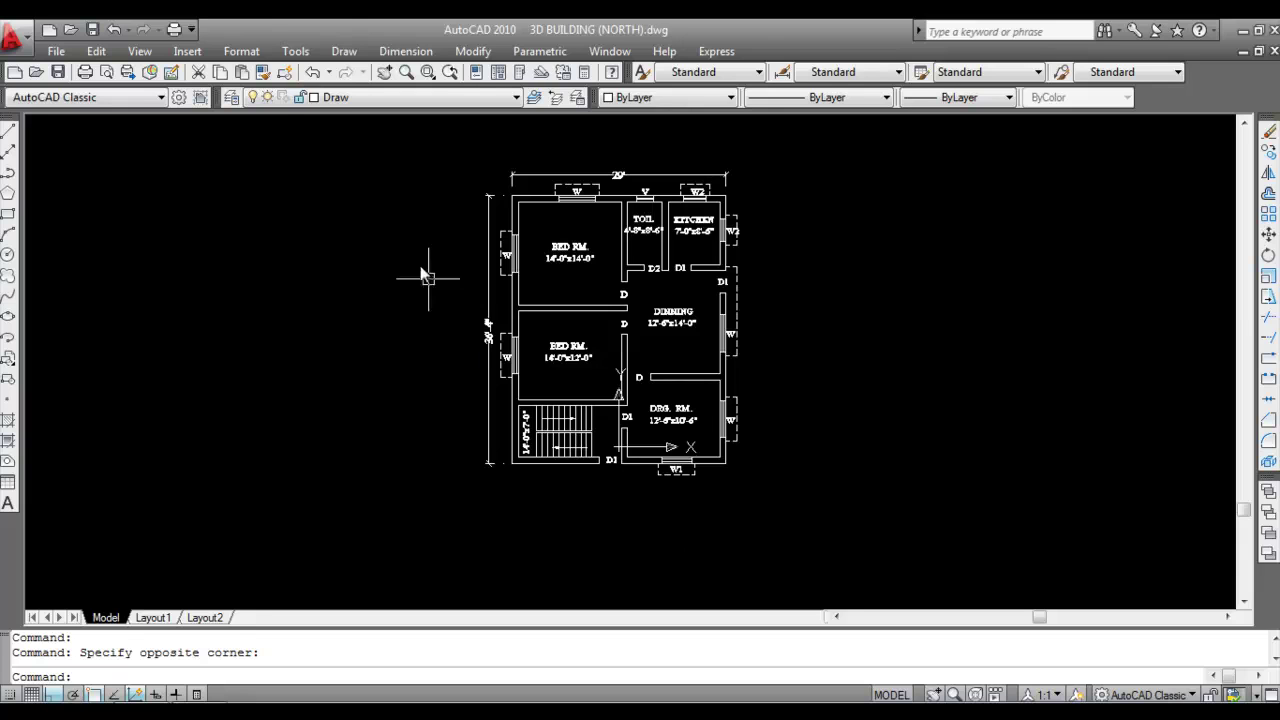
# Turn off every layer in the drawing, including the current one, and turn only the wall layer back on.
pyautogui.click(231, 98)
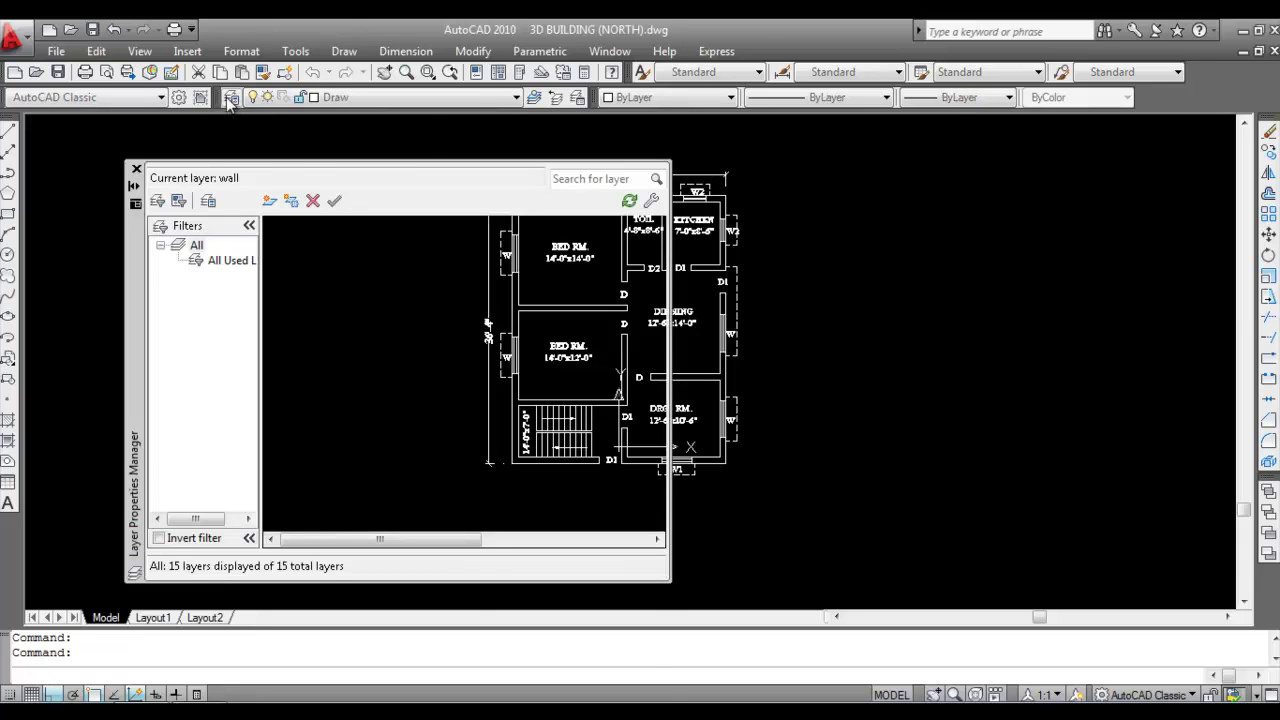
pyautogui.rightClick(375, 342)
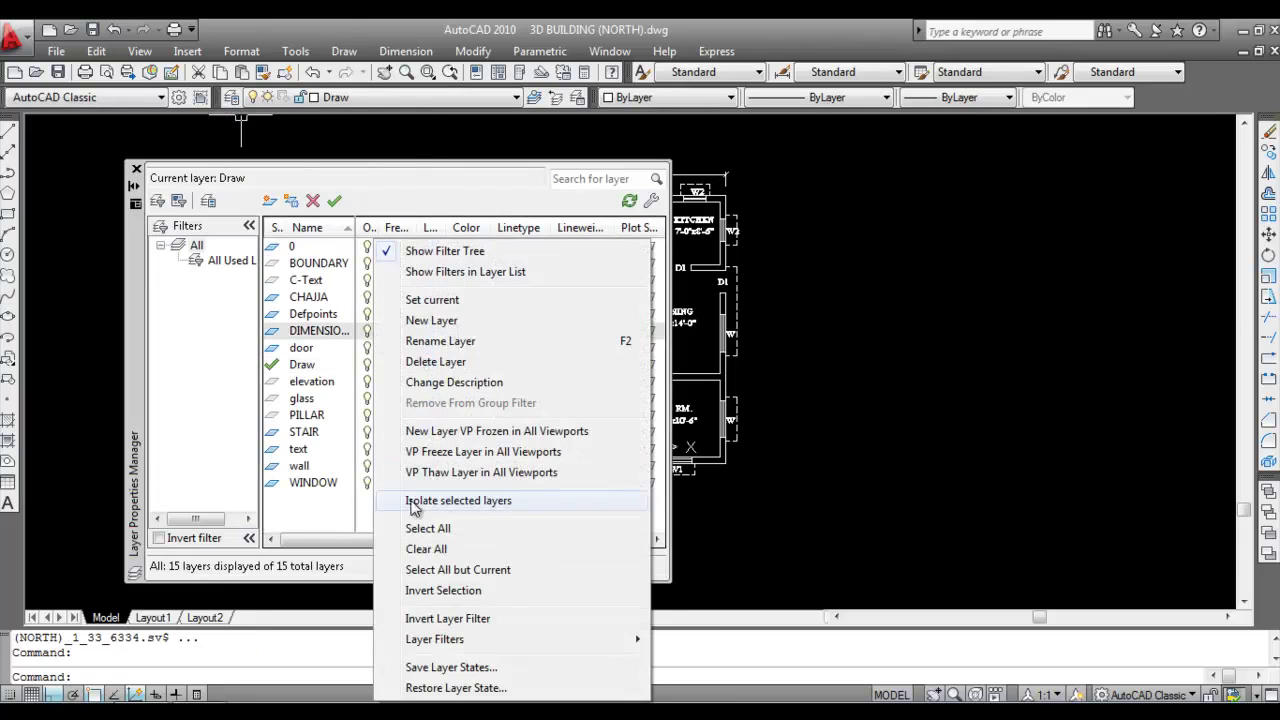
pyautogui.click(430, 528)
pyautogui.click(366, 343)
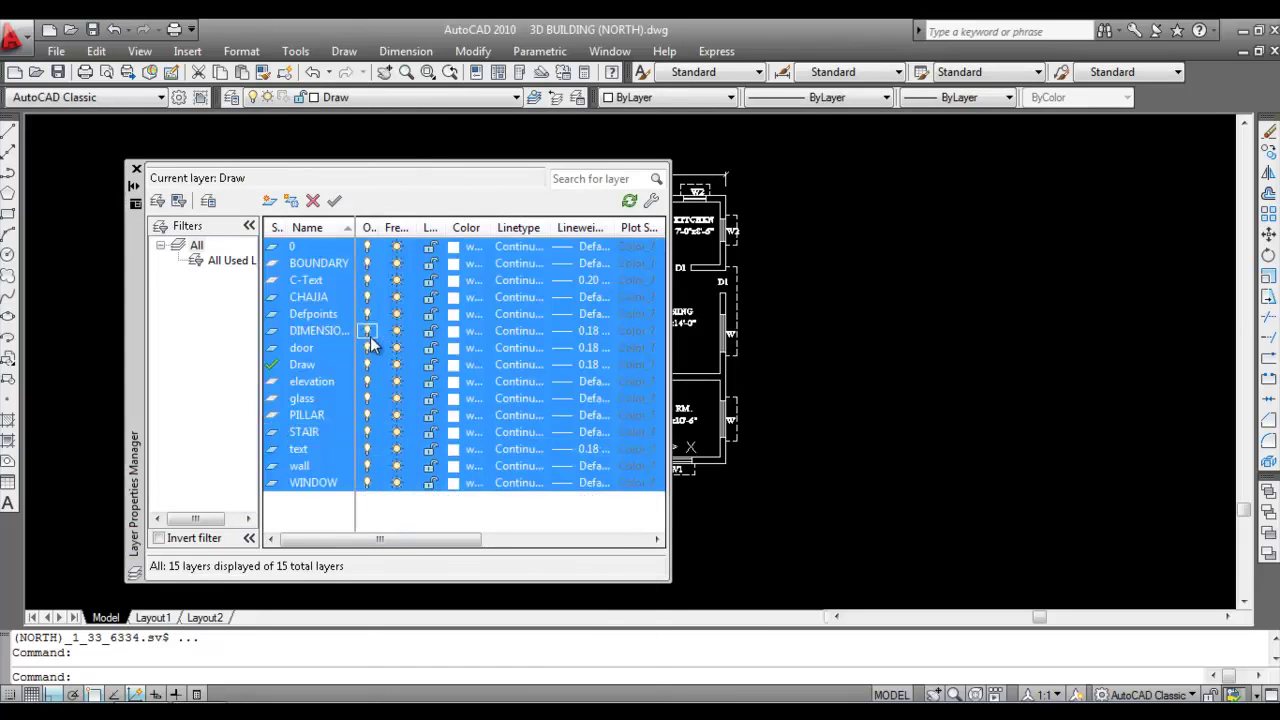
pyautogui.click(495, 367)
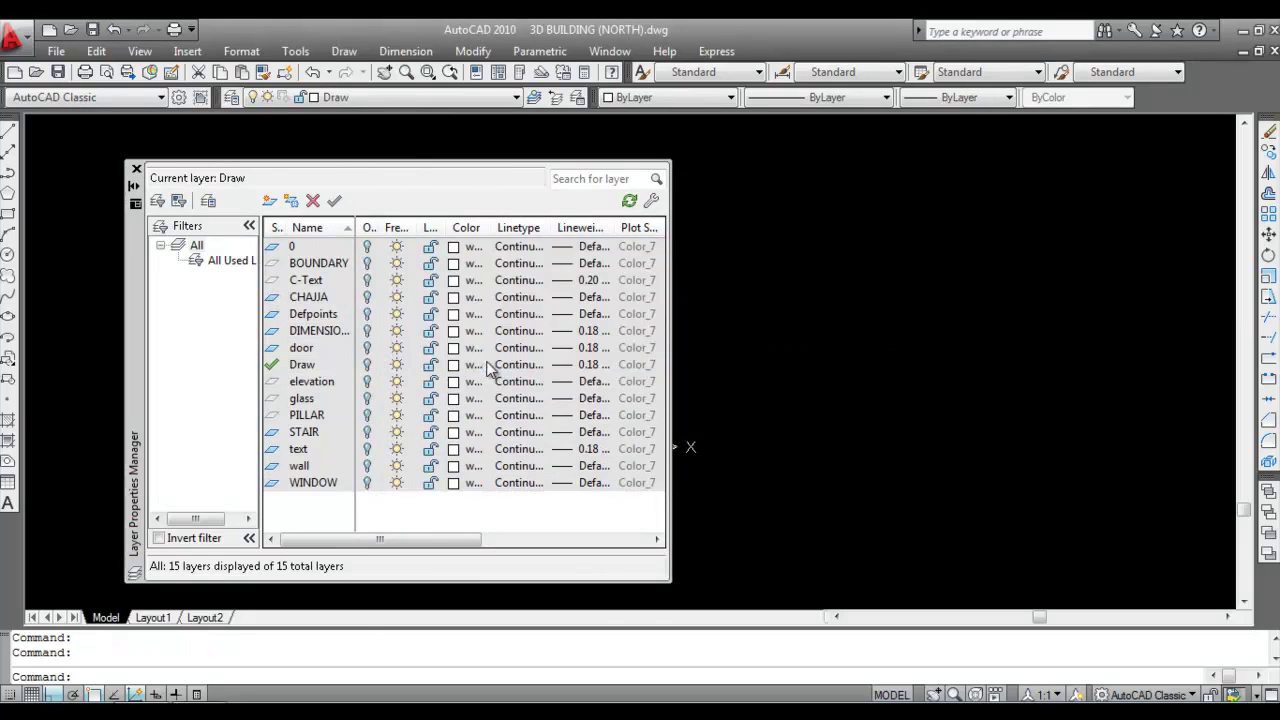
pyautogui.click(376, 522)
pyautogui.click(368, 468)
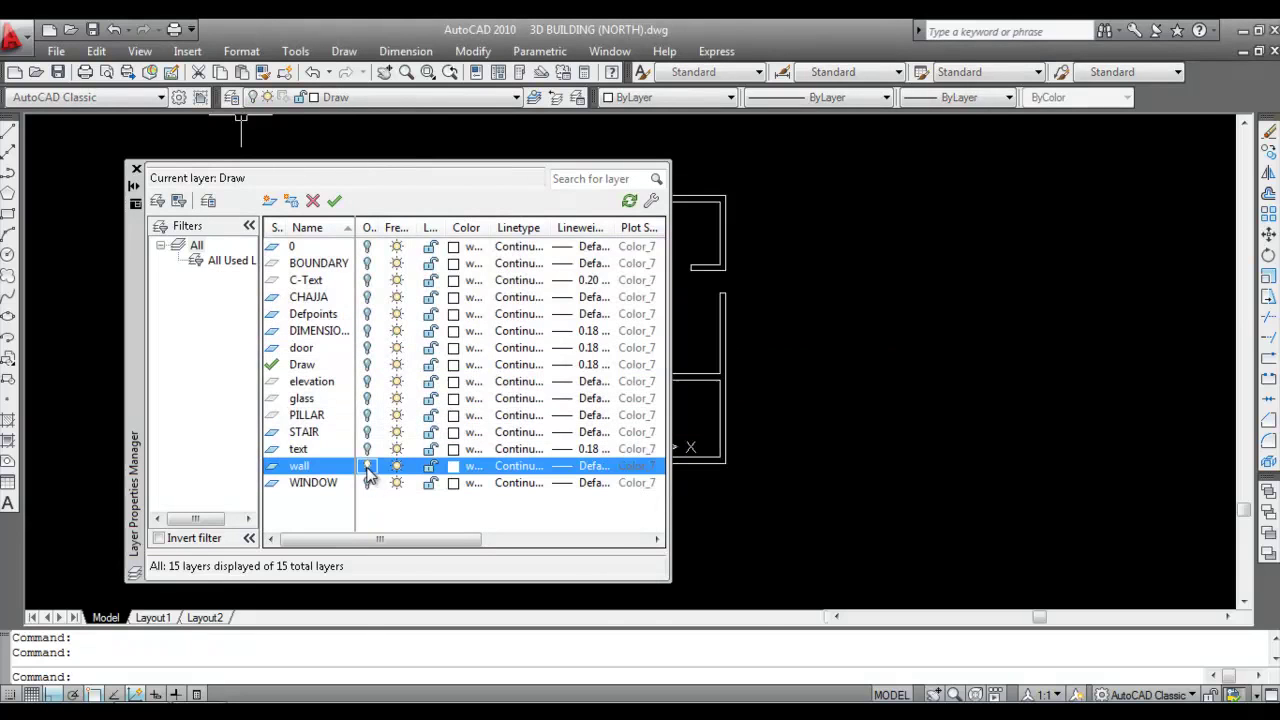
# Set the wall layer's colour to magenta and make wall the current layer.
pyautogui.click(455, 467)
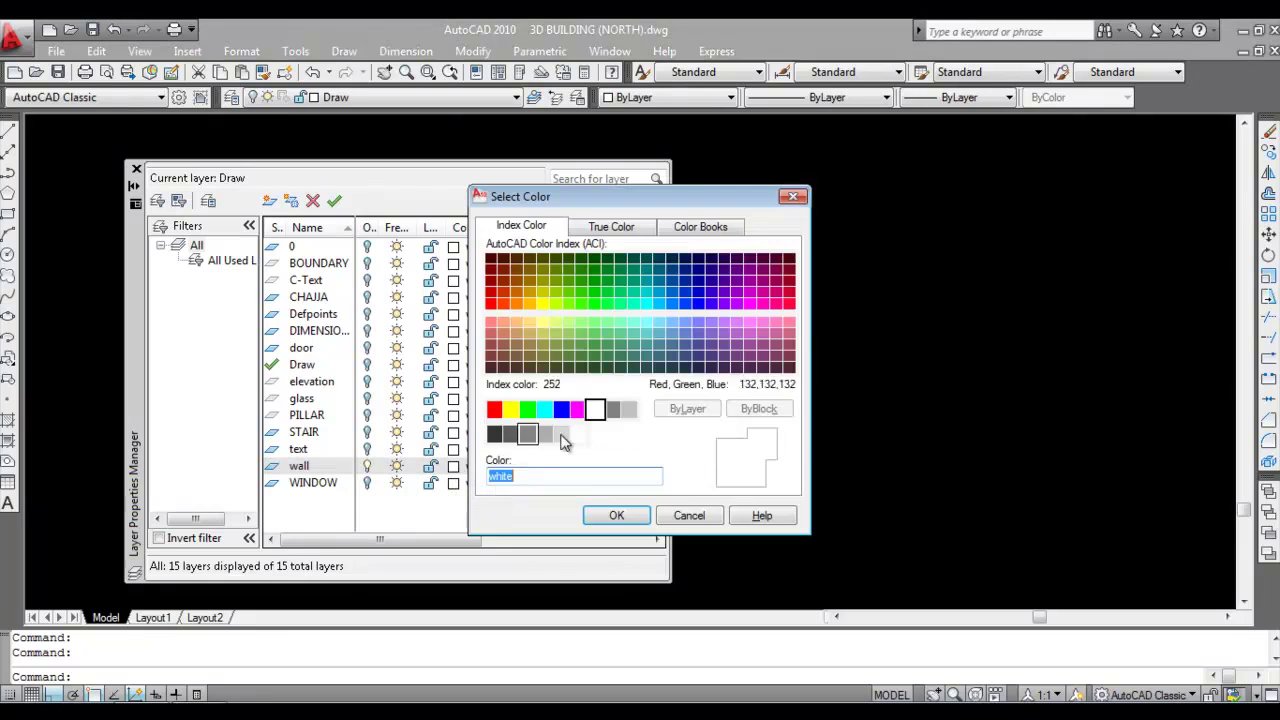
pyautogui.click(577, 409)
pyautogui.click(616, 515)
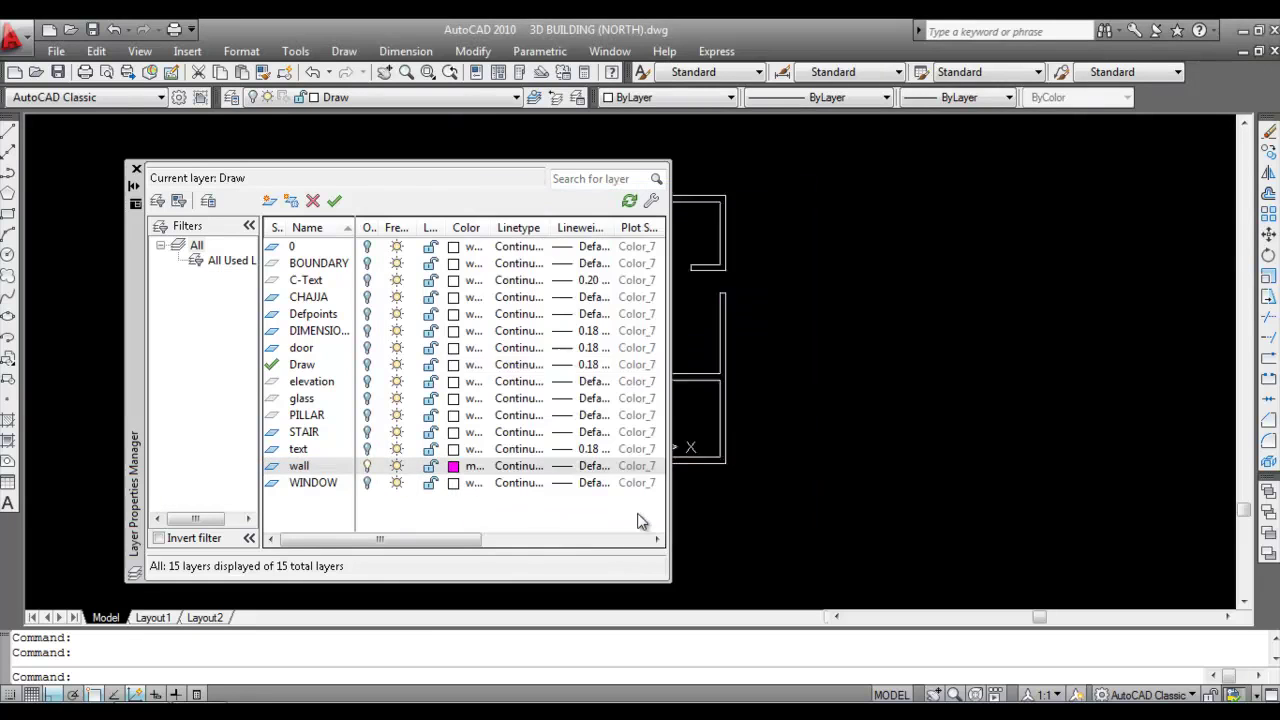
pyautogui.click(136, 169)
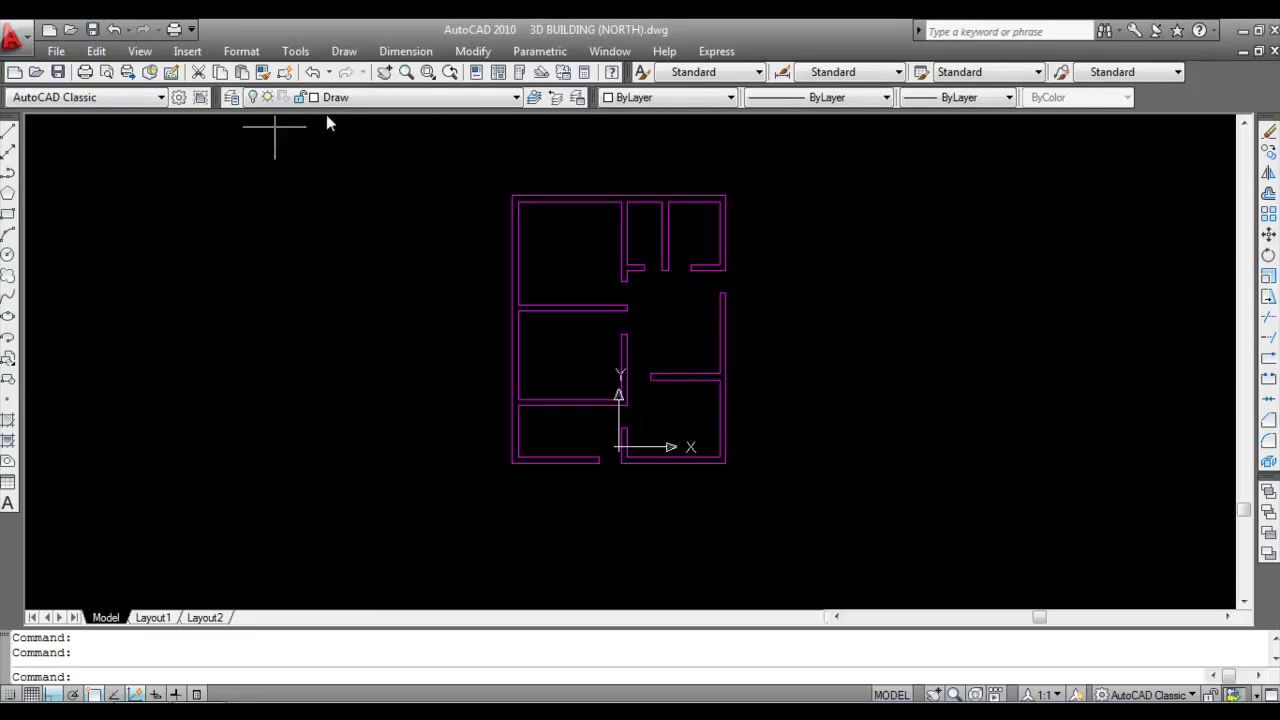
pyautogui.click(428, 97)
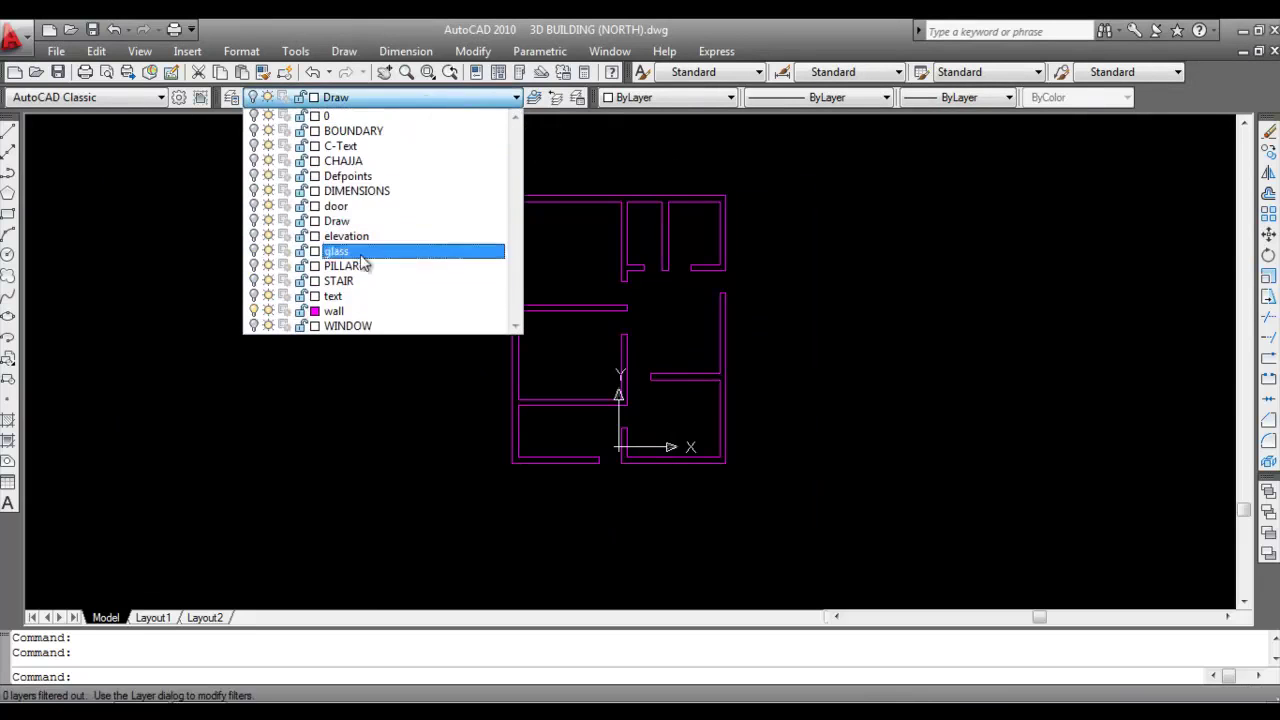
pyautogui.click(340, 311)
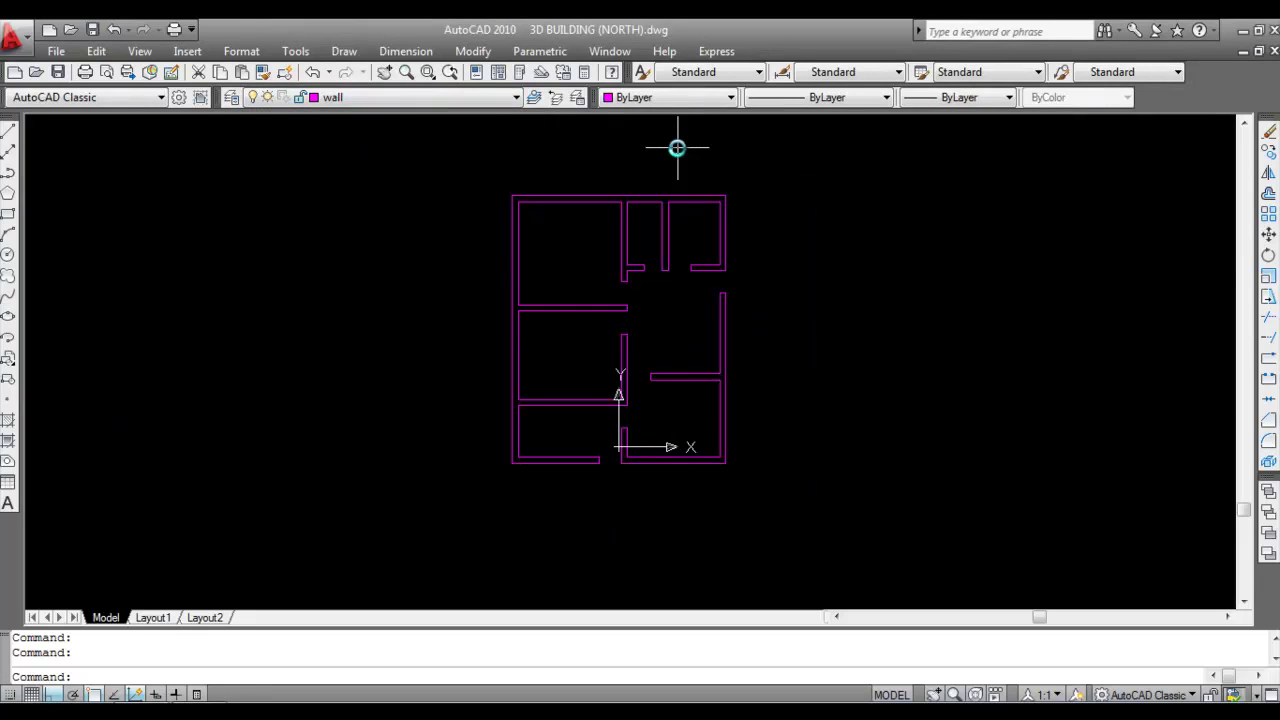
# Switch to the 3D Modeling workspace and close the tool palettes.
pyautogui.click(295, 55)
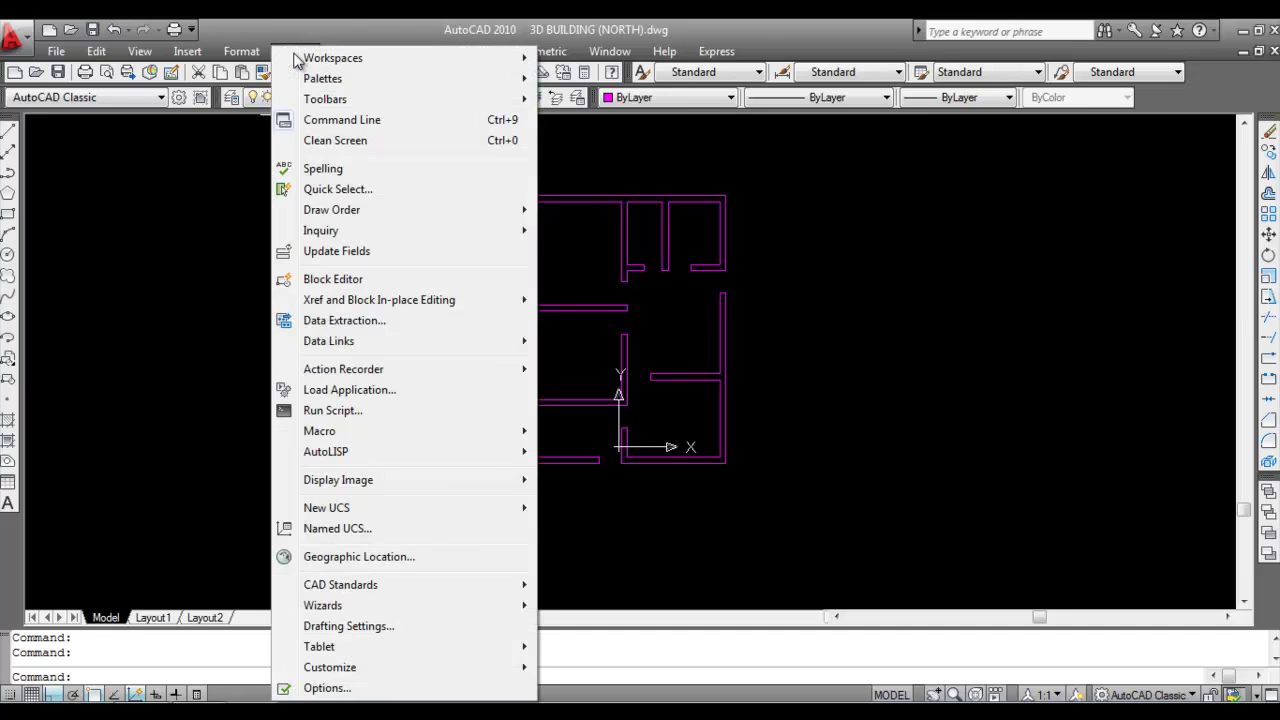
pyautogui.moveTo(338, 64)
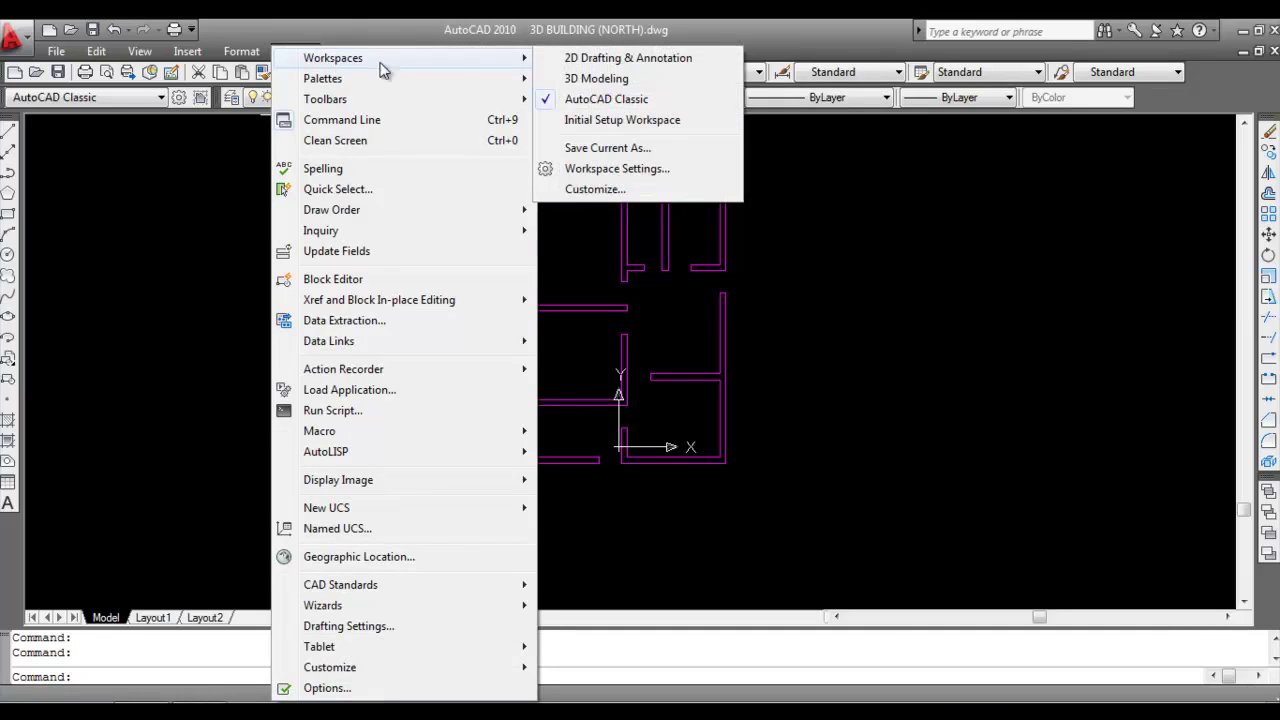
pyautogui.click(602, 80)
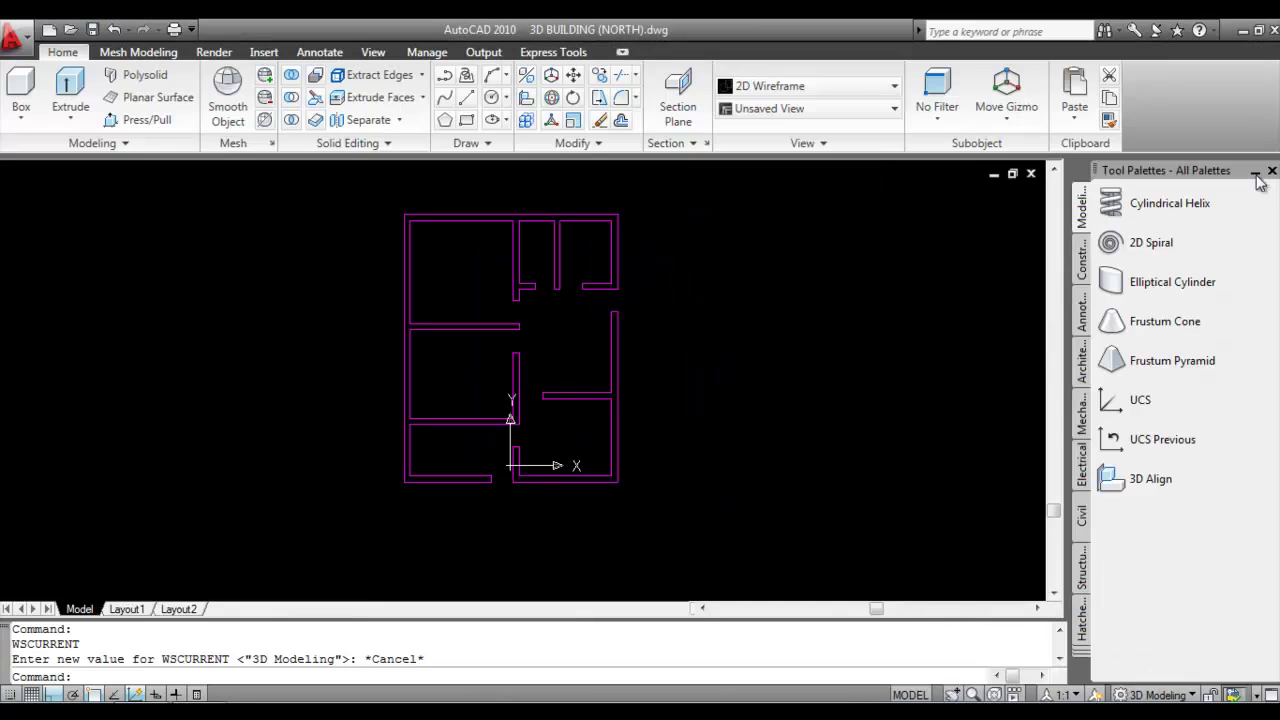
pyautogui.click(1270, 174)
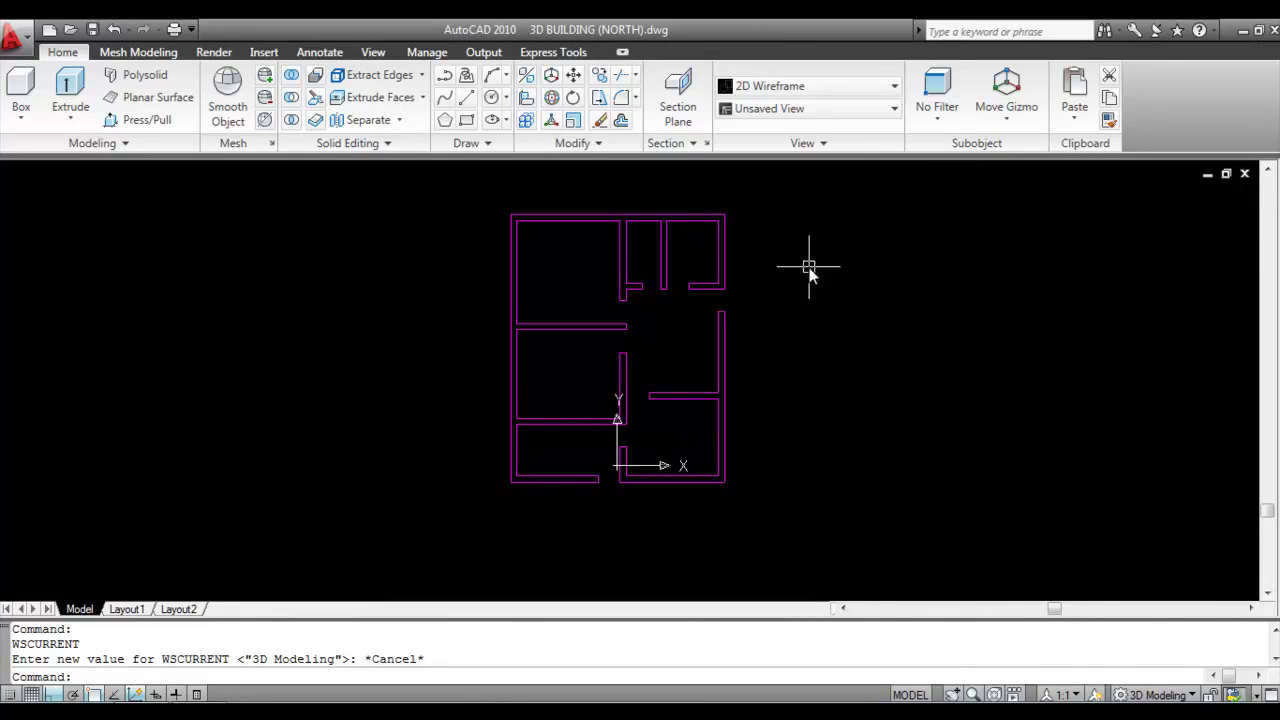
# Set the floor plan's view to SW Isometric.
pyautogui.click(821, 120)
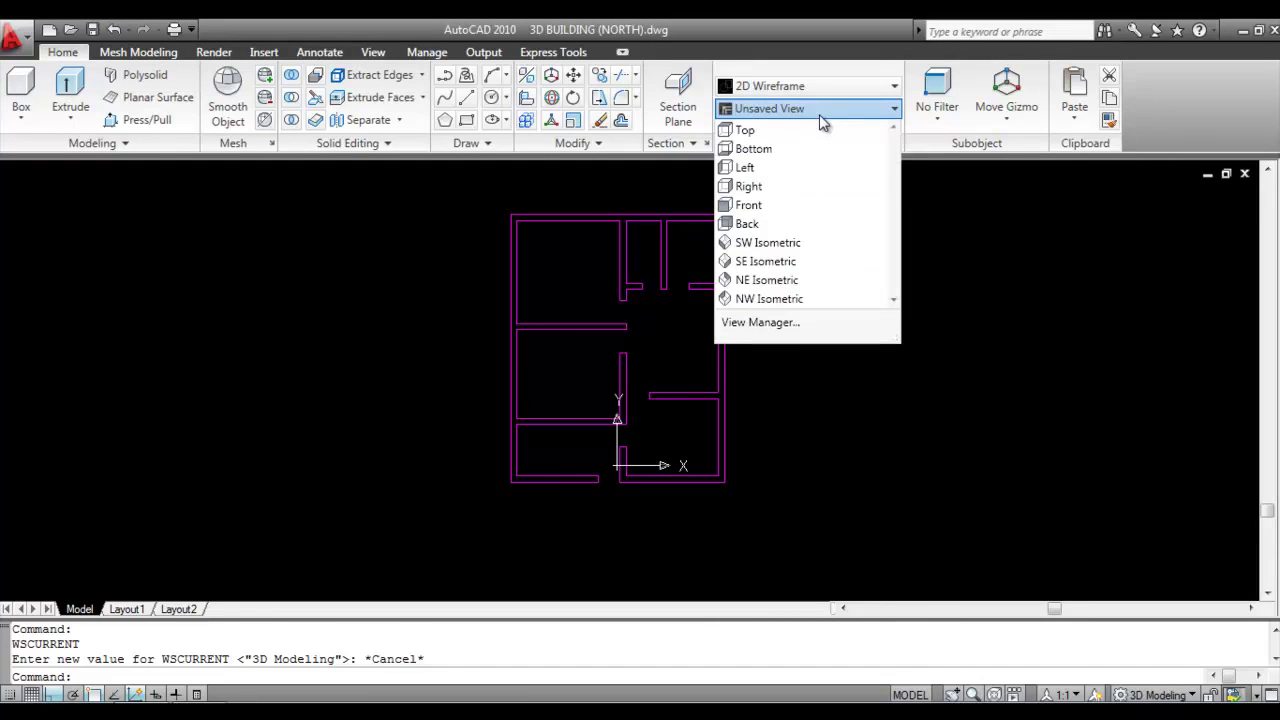
pyautogui.click(782, 245)
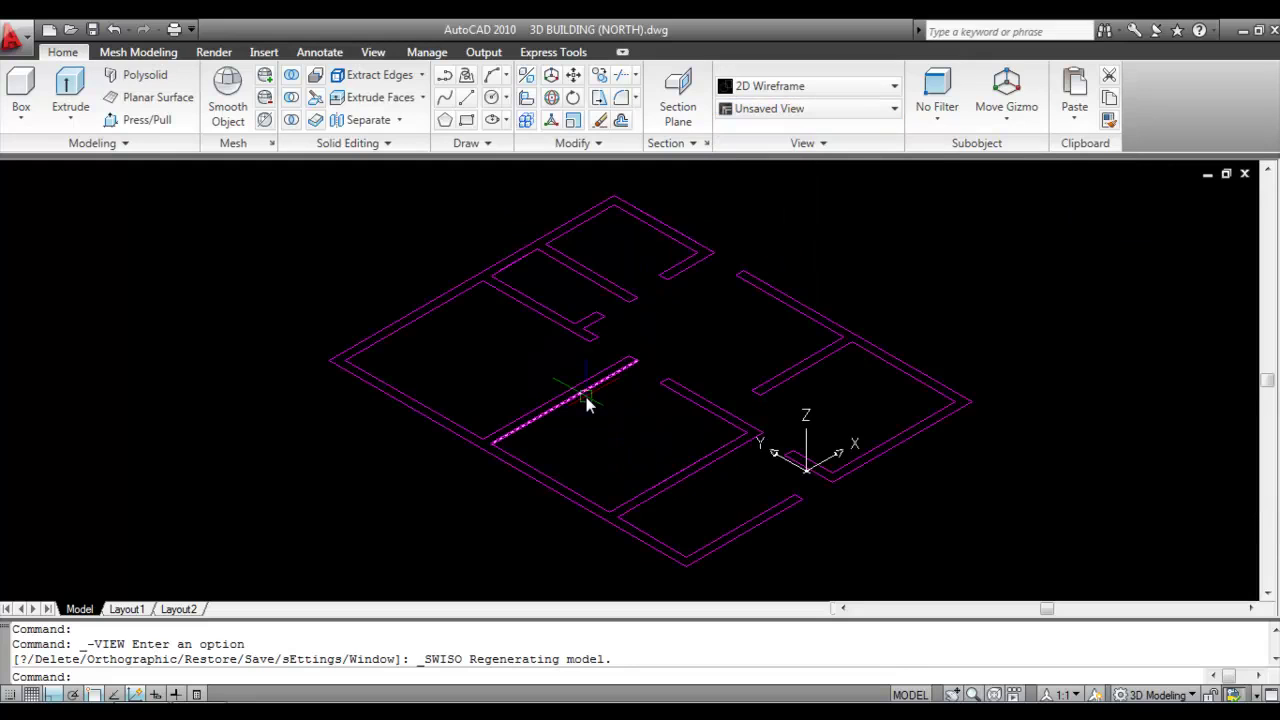
pyautogui.scroll(-2, 586, 397)
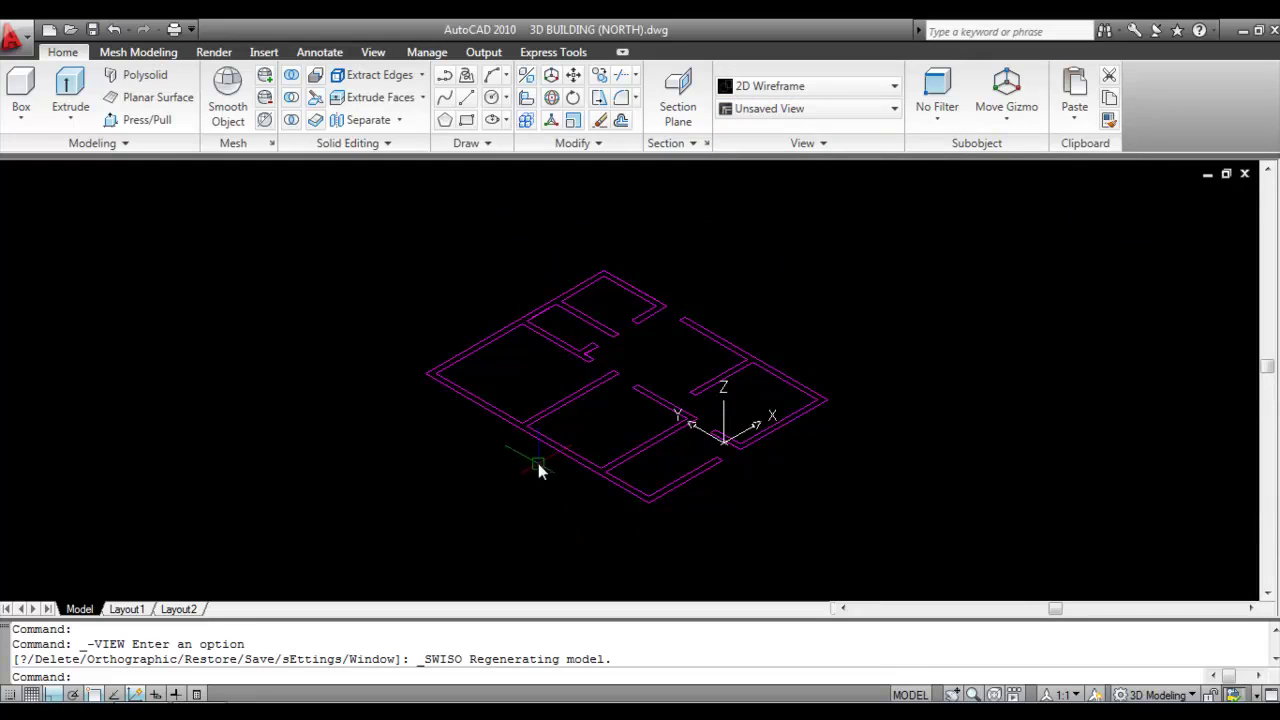
# Press/Pull the larger closed wall outline, which encloses the bedrooms, upward to a height of 10'6.
pyautogui.click(139, 121)
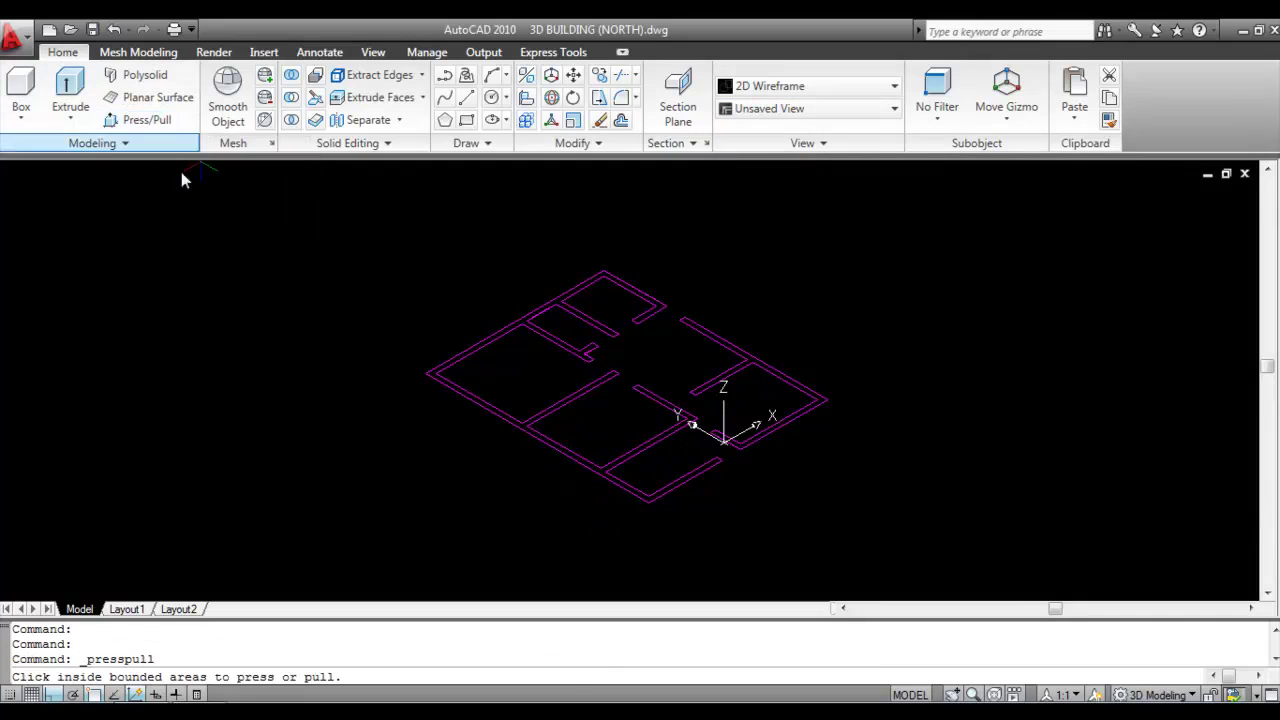
pyautogui.click(436, 371)
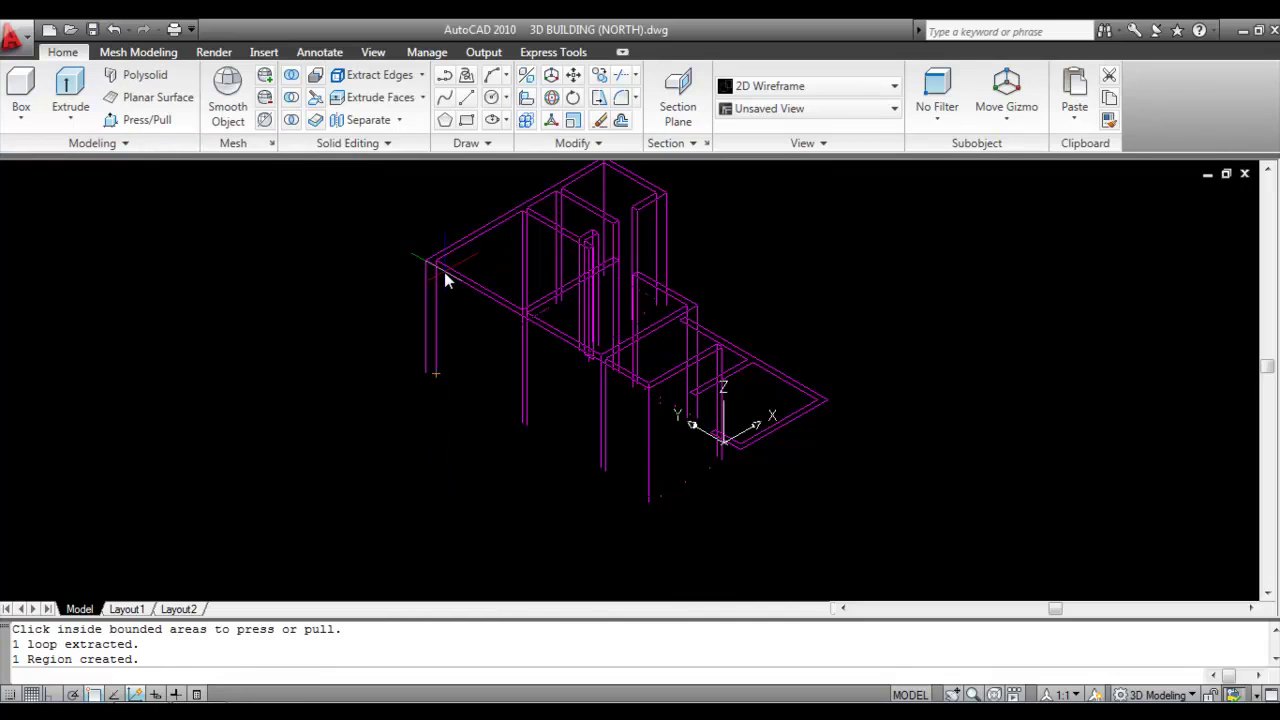
pyautogui.write("10'6")
pyautogui.press('Return')
# Press/Pull the remaining wall outline, around the drawing room and dining side, upward to a height of 10'6.
pyautogui.press('Return')
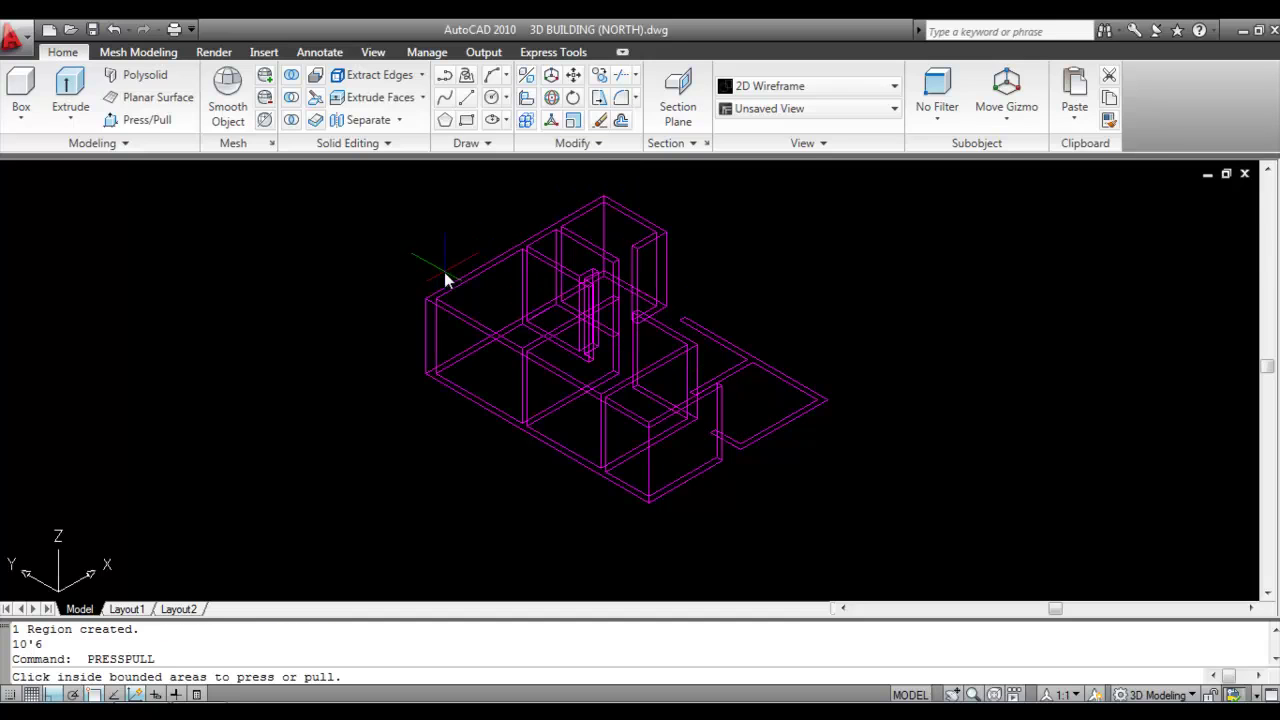
pyautogui.click(822, 400)
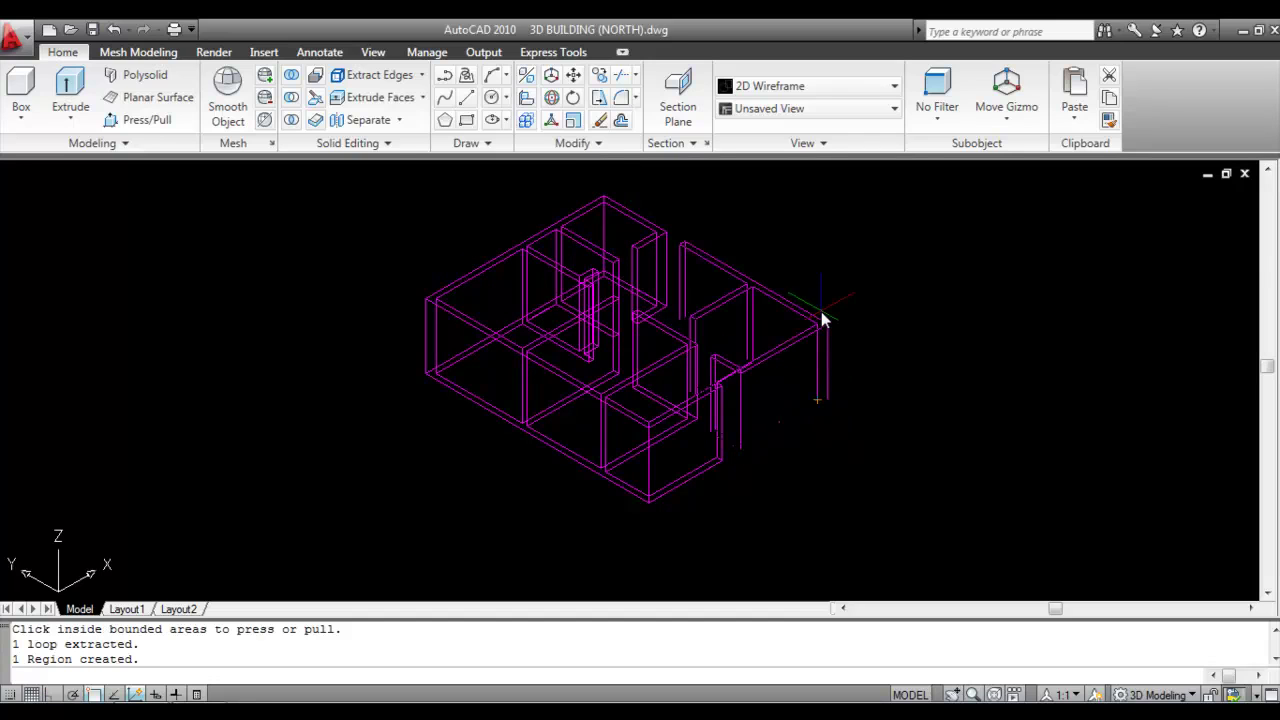
pyautogui.write("10'6")
pyautogui.press('Return')
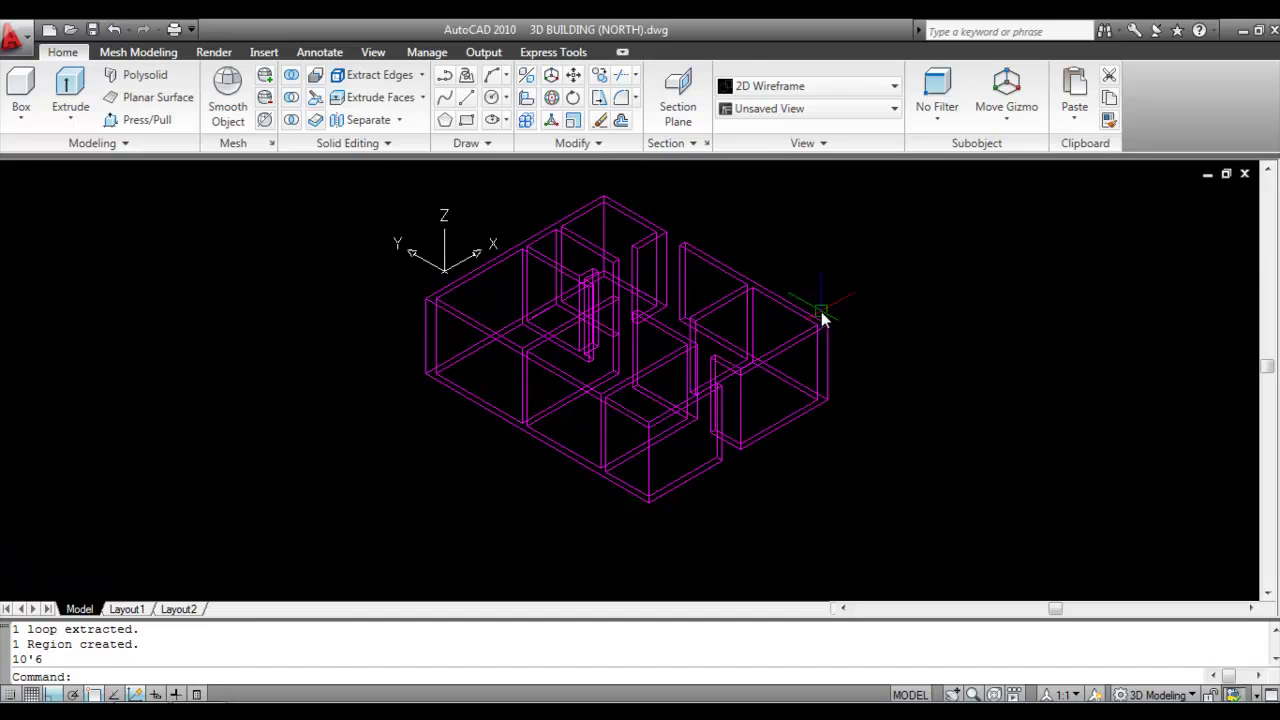
# Apply the Shaded visual style to the extruded walls.
pyautogui.click(834, 92)
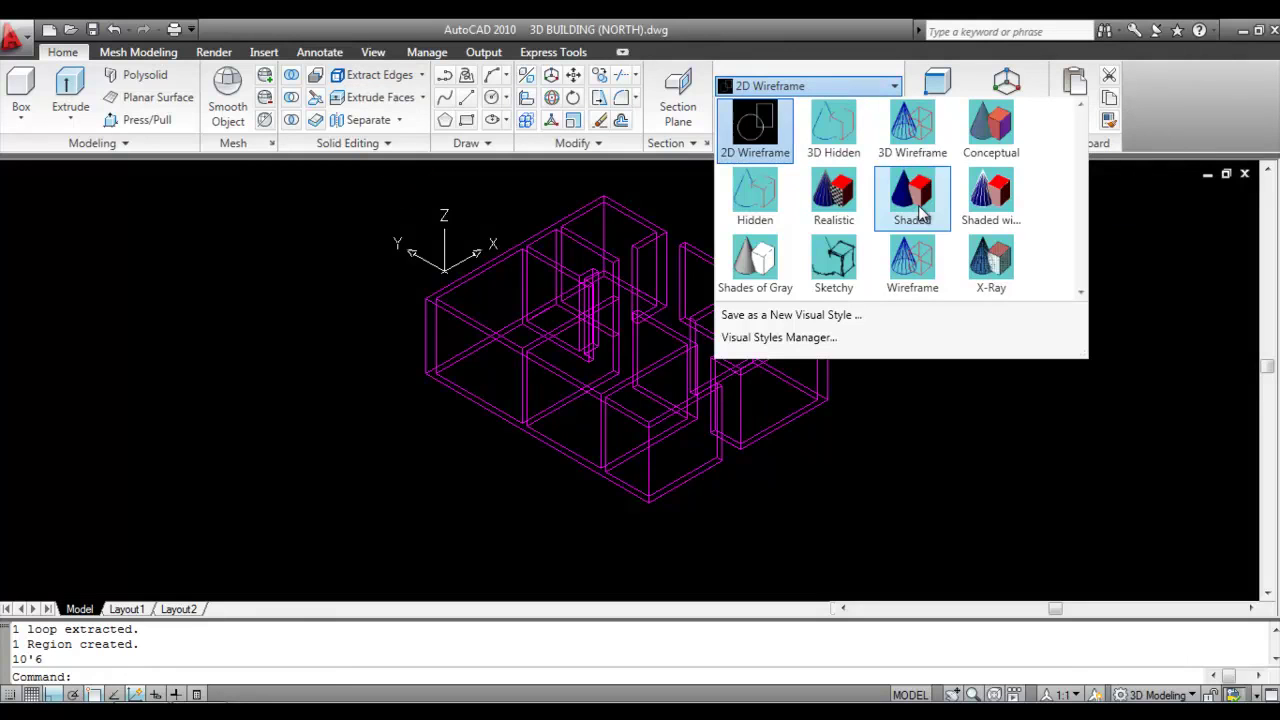
pyautogui.click(917, 205)
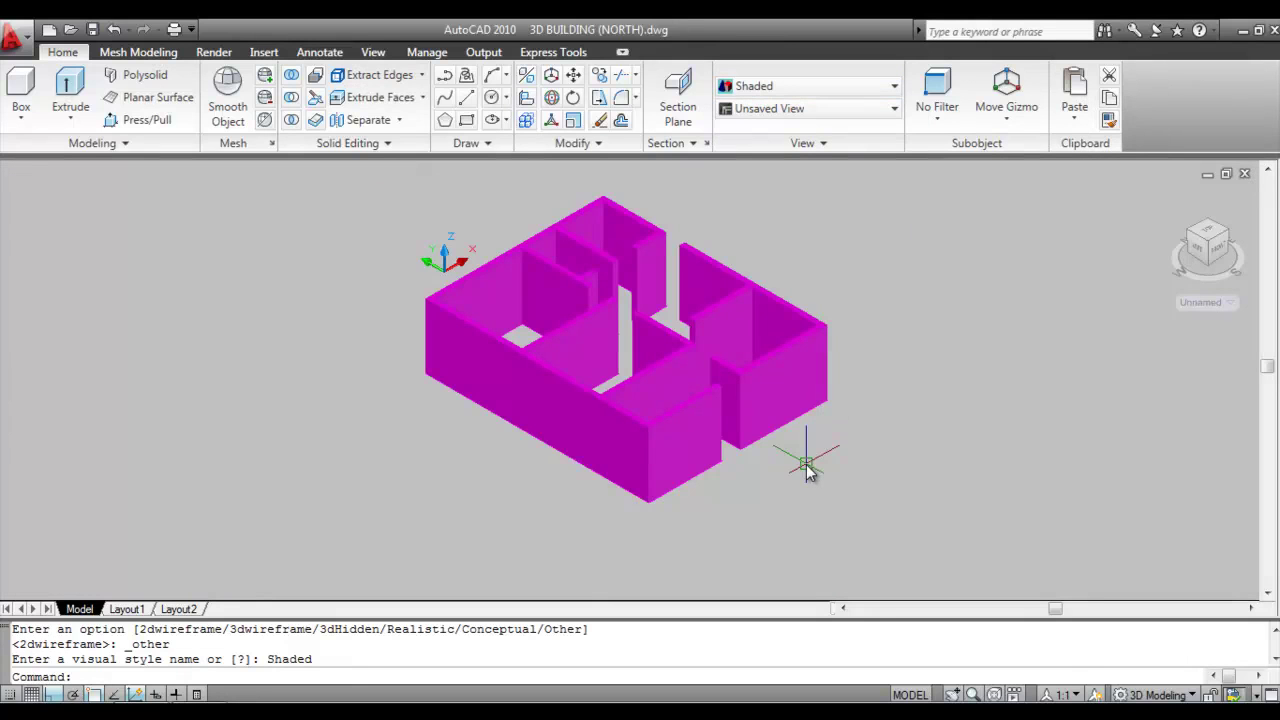
pyautogui.moveTo(802, 436); pyautogui.dragTo(762, 478, button='middle')
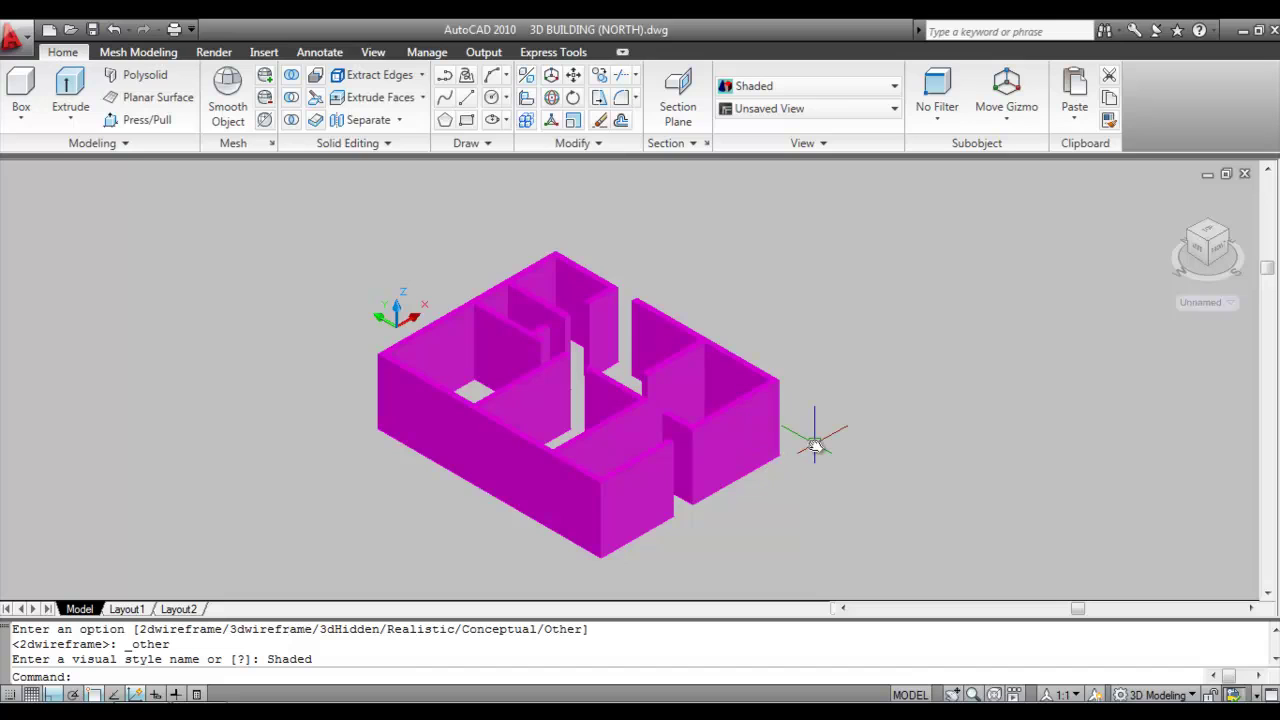
# Orbit around the shaded wall model to inspect it from several sides, and restore the SW Isometric view.
pyautogui.write('3do')
pyautogui.press('Return')
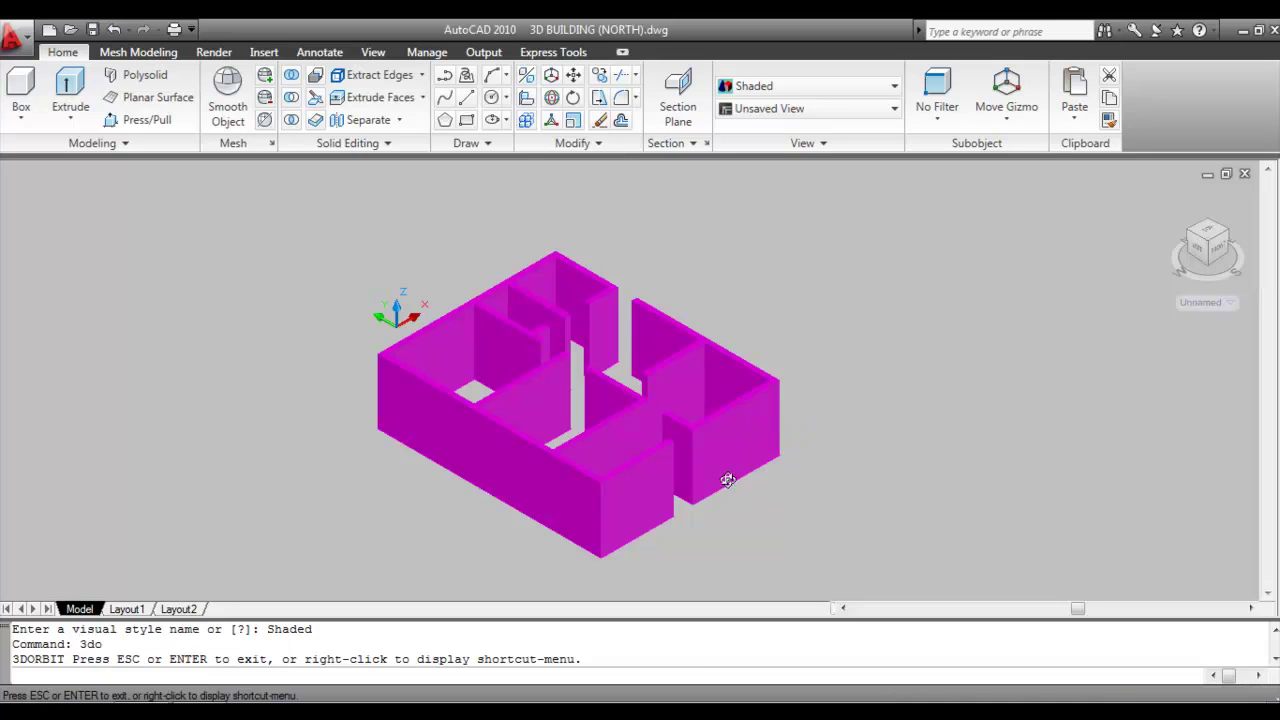
pyautogui.moveTo(728, 482); pyautogui.dragTo(769, 518)
pyautogui.press('Escape')
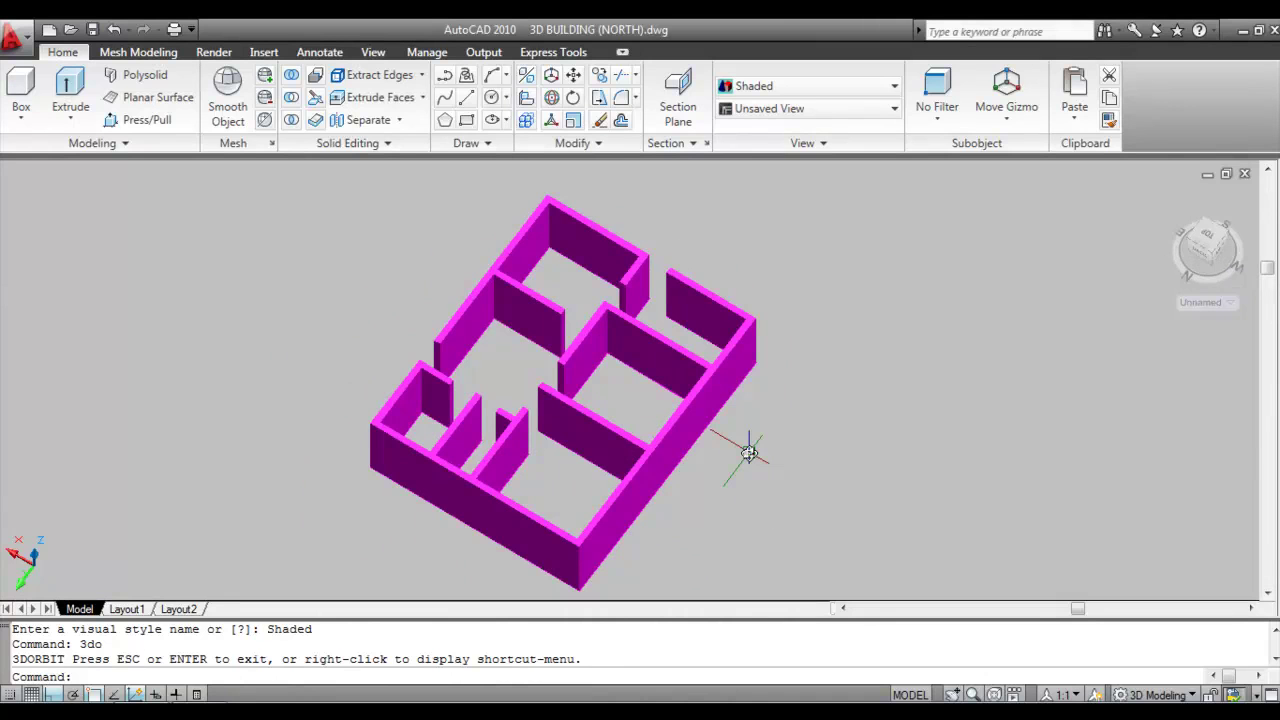
pyautogui.keyDown('shift'); pyautogui.moveTo(700, 443); pyautogui.dragTo(265, 374, button='middle'); pyautogui.keyUp('shift')
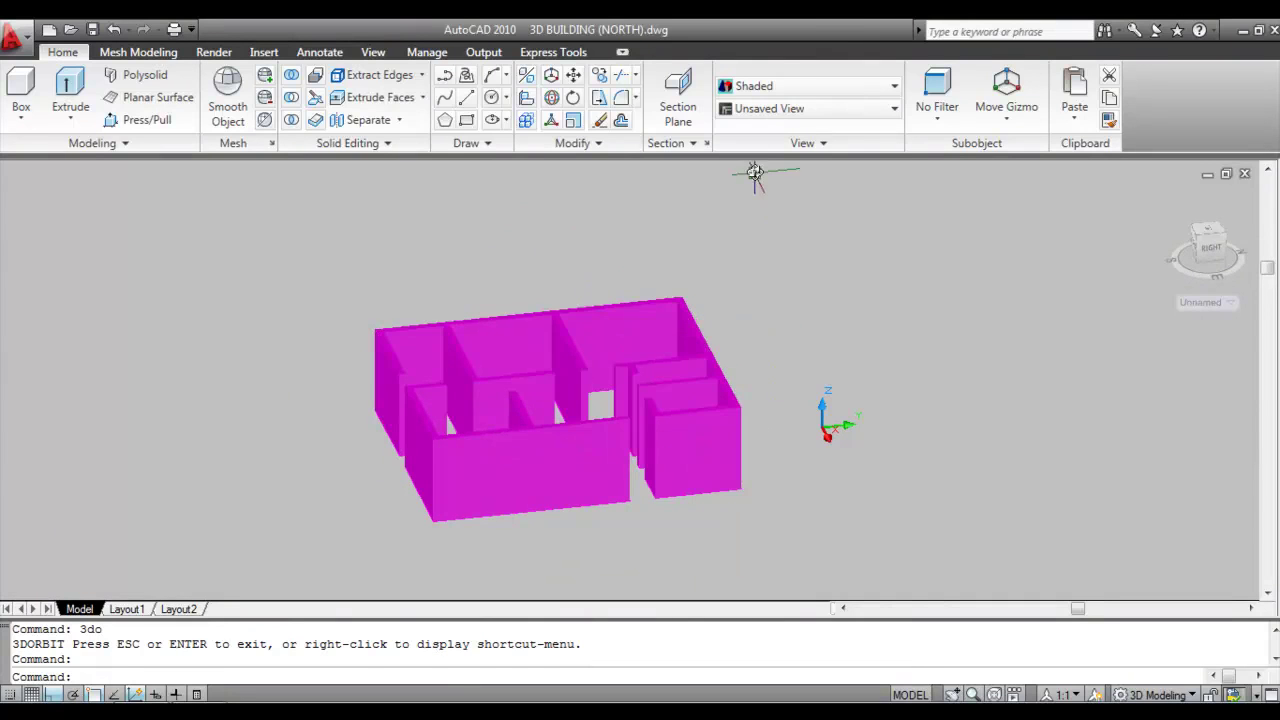
pyautogui.click(773, 117)
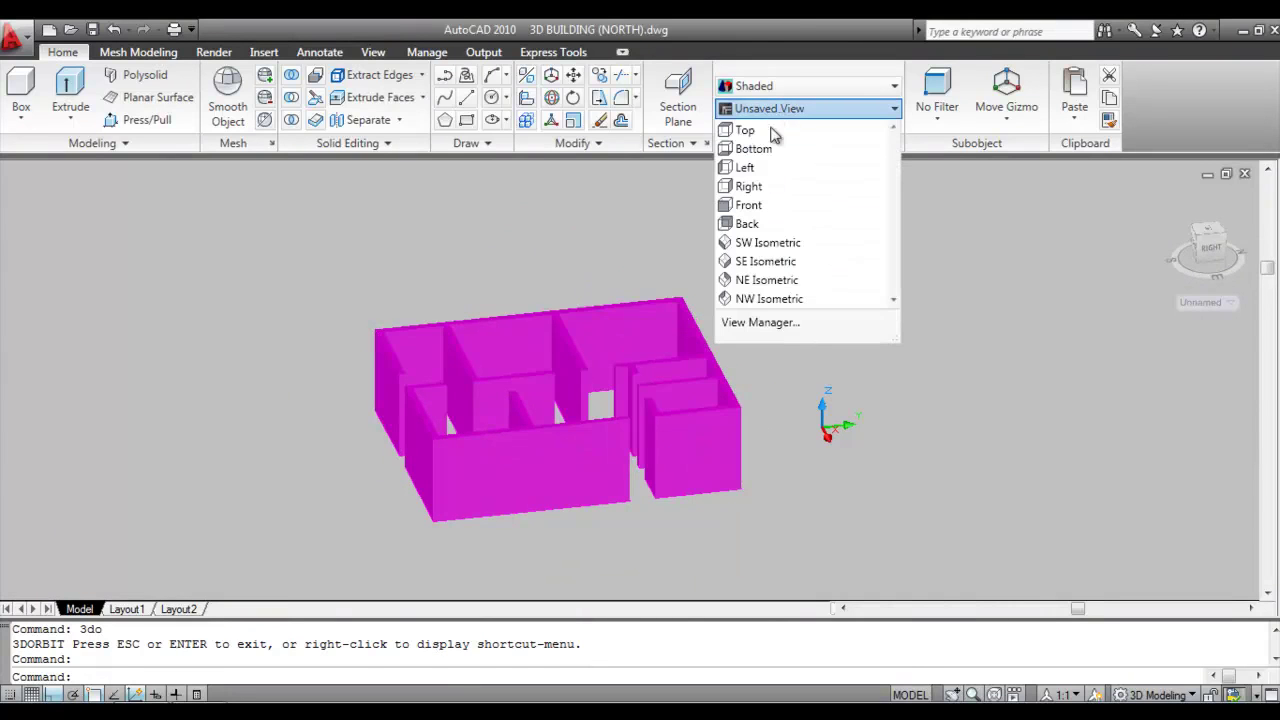
pyautogui.click(766, 246)
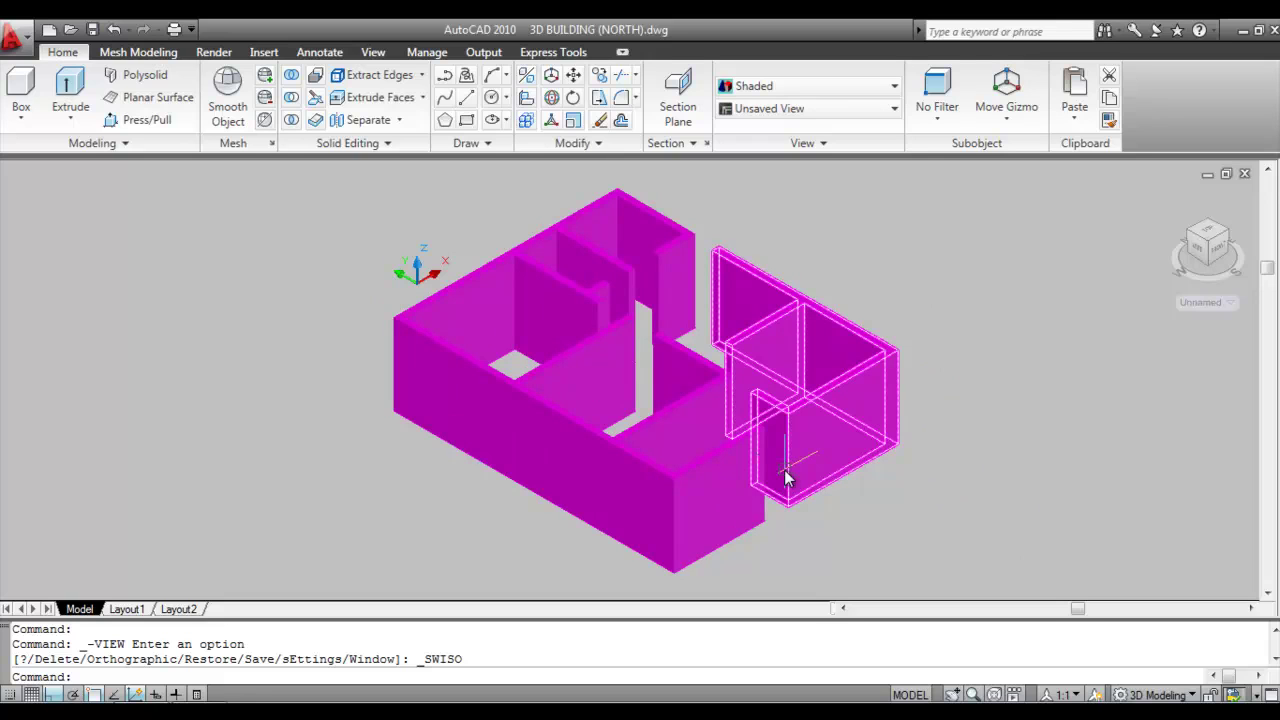
# Copy the short top edge at the free end of the rear room's return wall 3'6 straight down with Copy Edges.
pyautogui.click(388, 80)
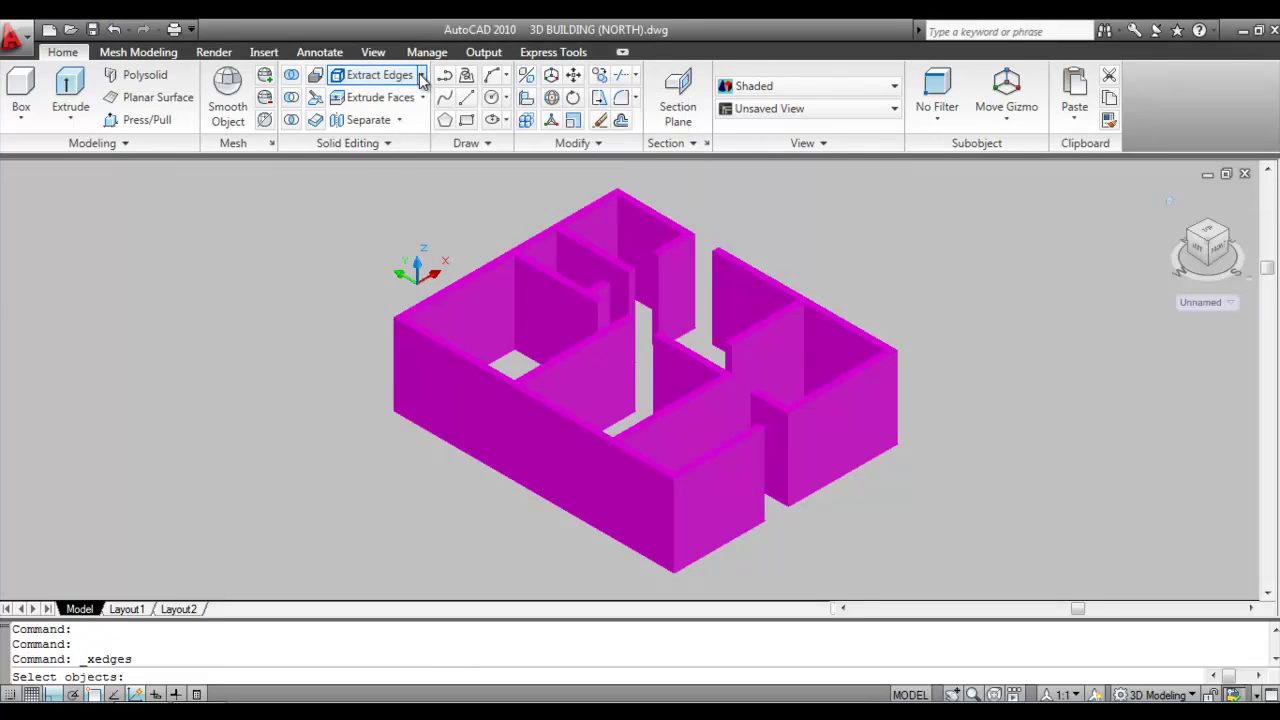
pyautogui.click(422, 76)
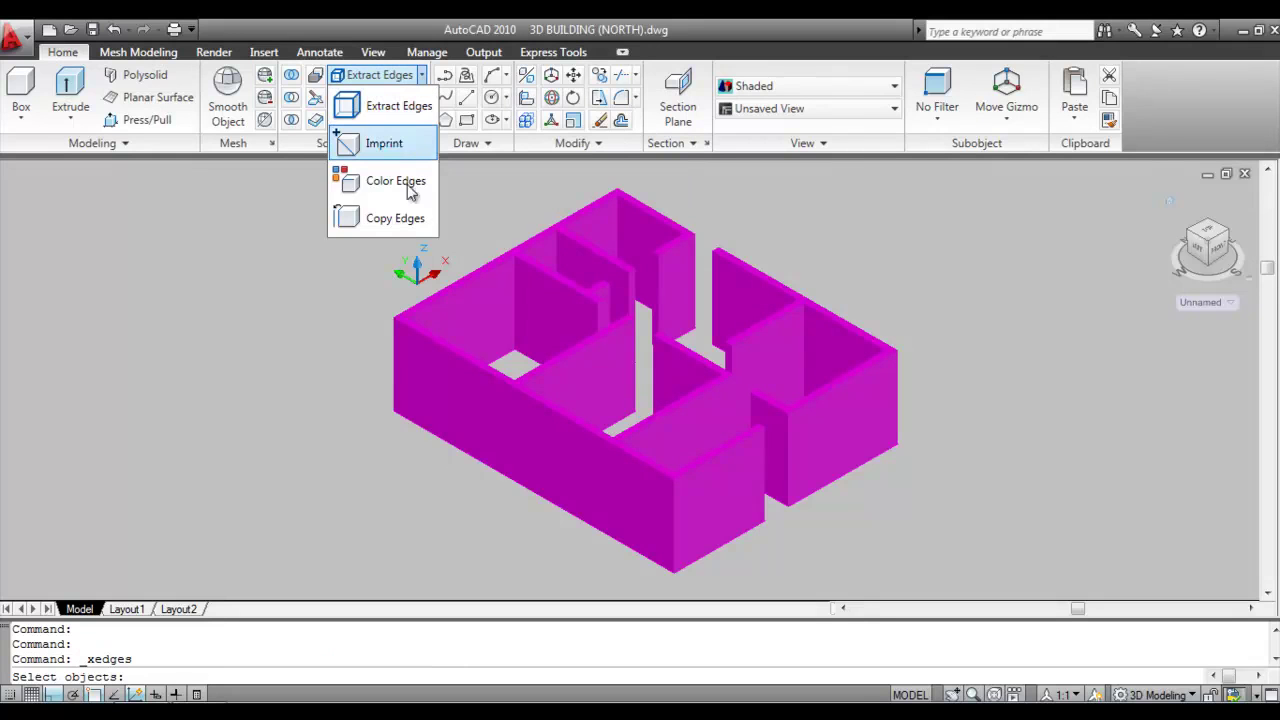
pyautogui.click(405, 218)
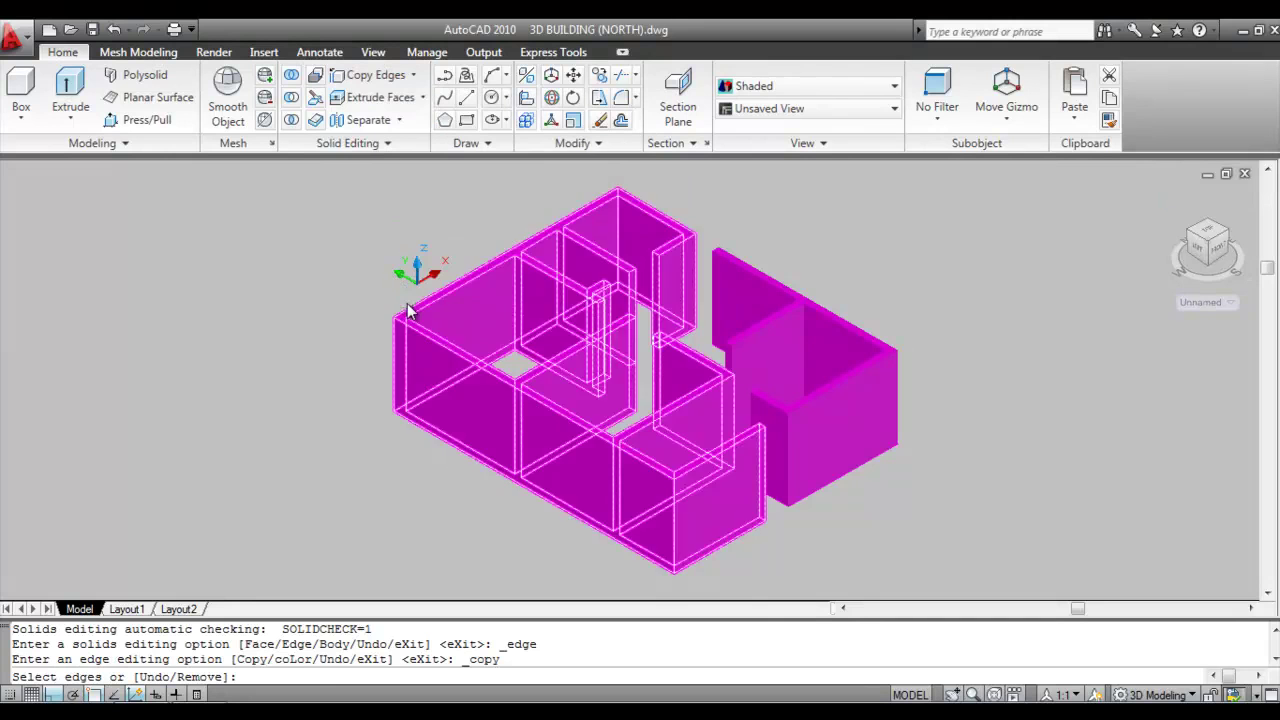
pyautogui.scroll(4, 646, 276)
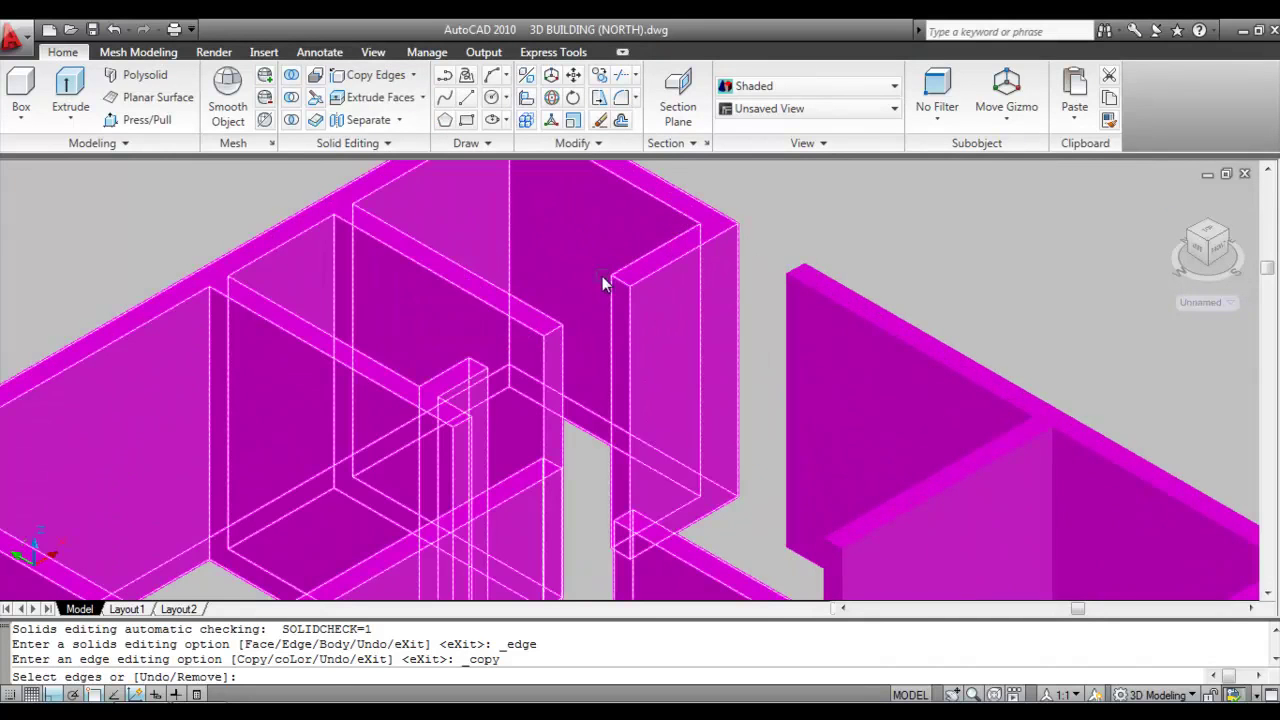
pyautogui.scroll(-5, 614, 286)
pyautogui.scroll(4, 660, 320)
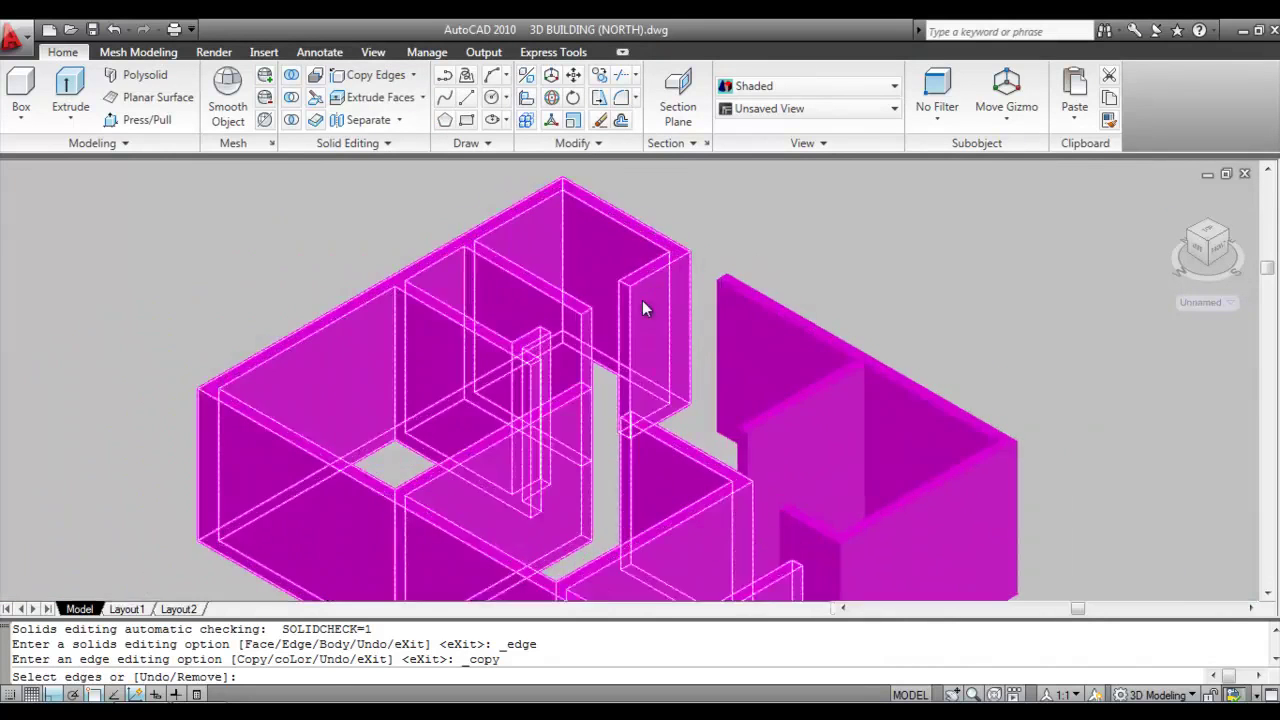
pyautogui.scroll(5, 643, 306)
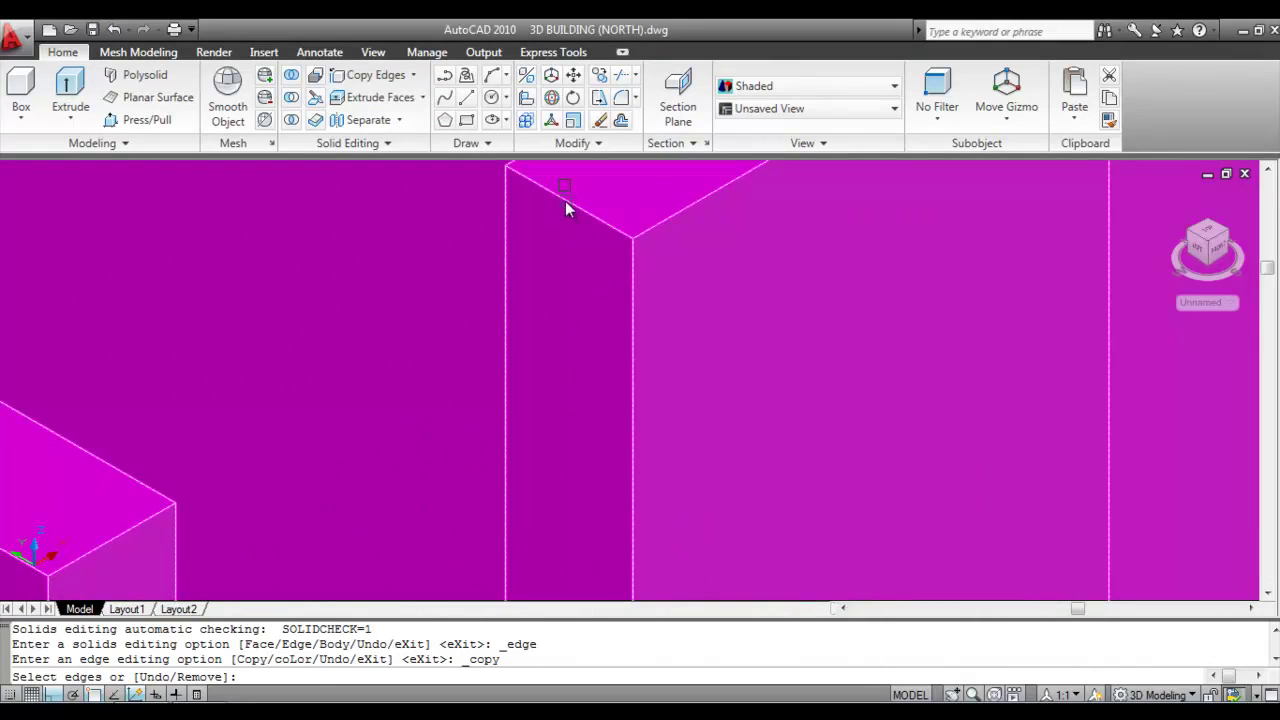
pyautogui.scroll(-3, 571, 204)
pyautogui.click(571, 207)
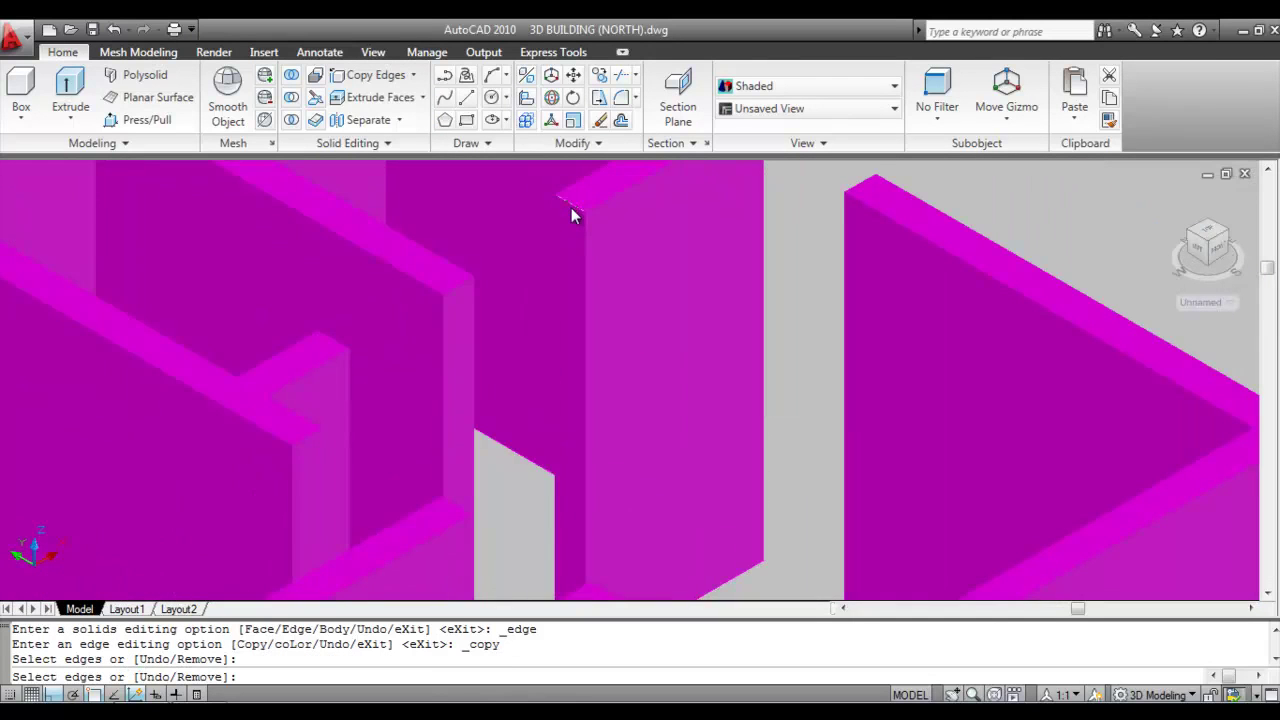
pyautogui.scroll(-3, 575, 220)
pyautogui.scroll(-4, 632, 278)
pyautogui.scroll(3, 632, 278)
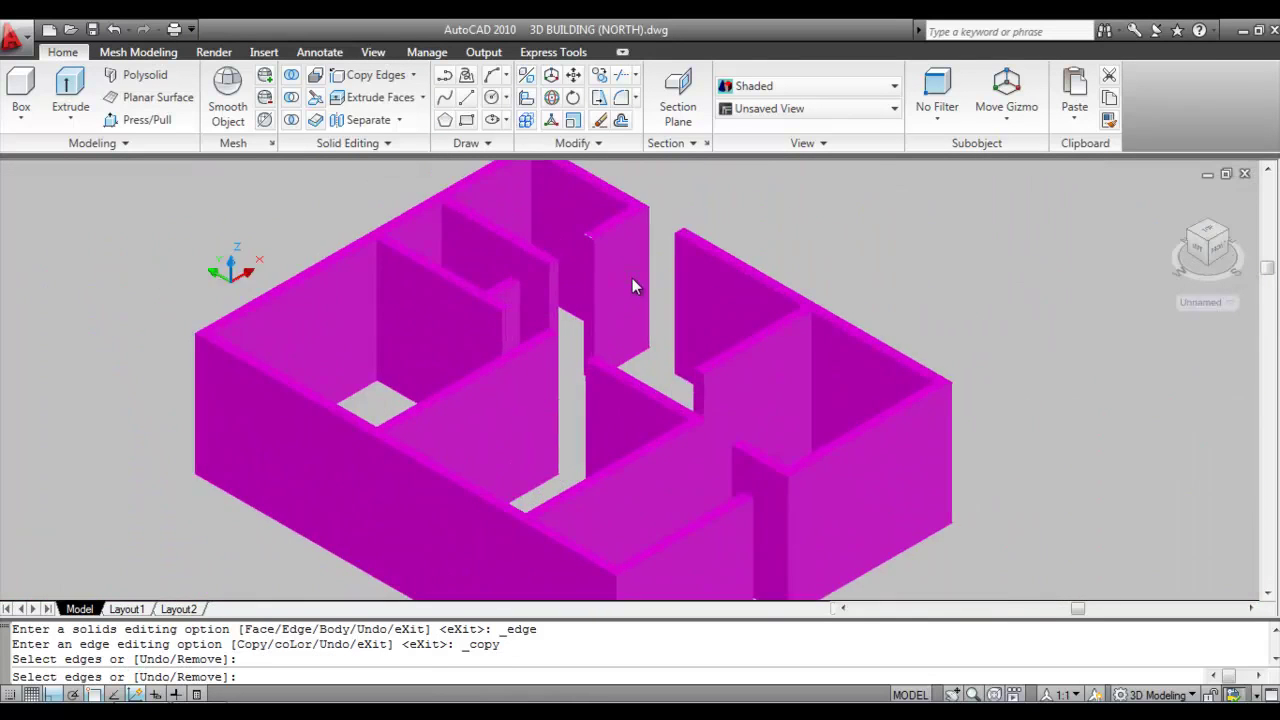
pyautogui.scroll(2, 634, 285)
pyautogui.moveTo(636, 292); pyautogui.dragTo(640, 323, button='middle')
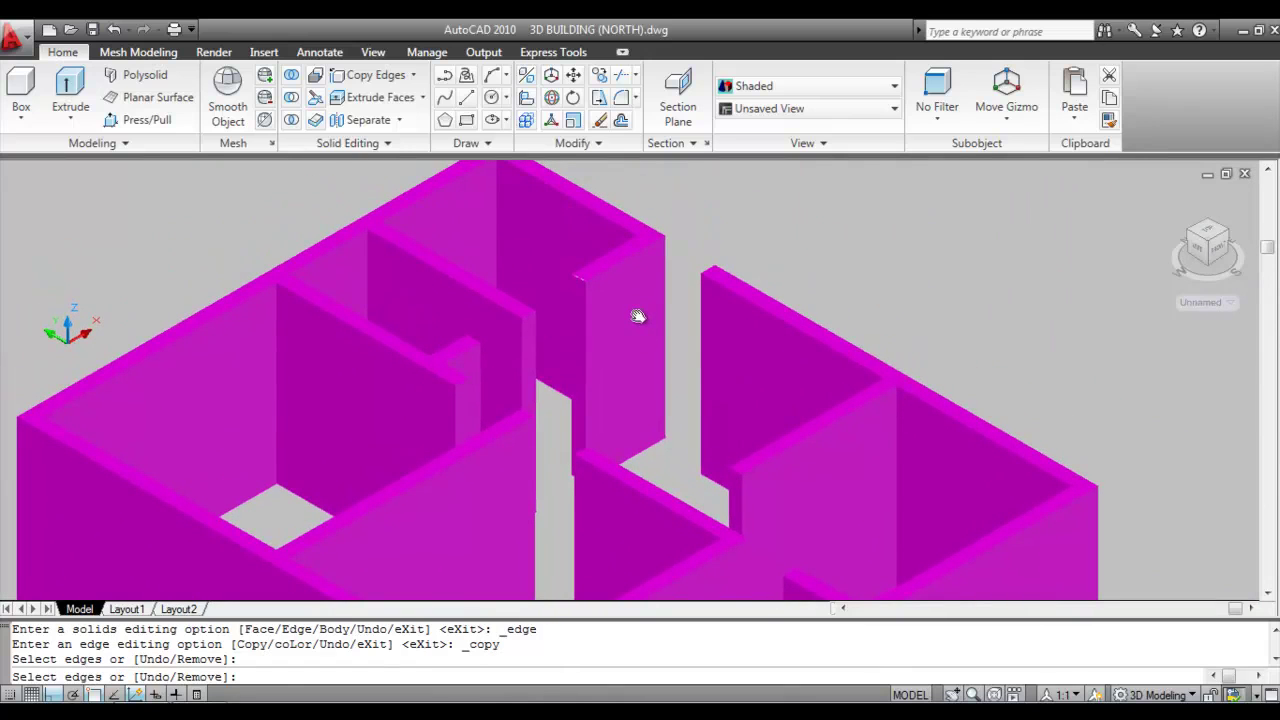
pyautogui.press('Return')
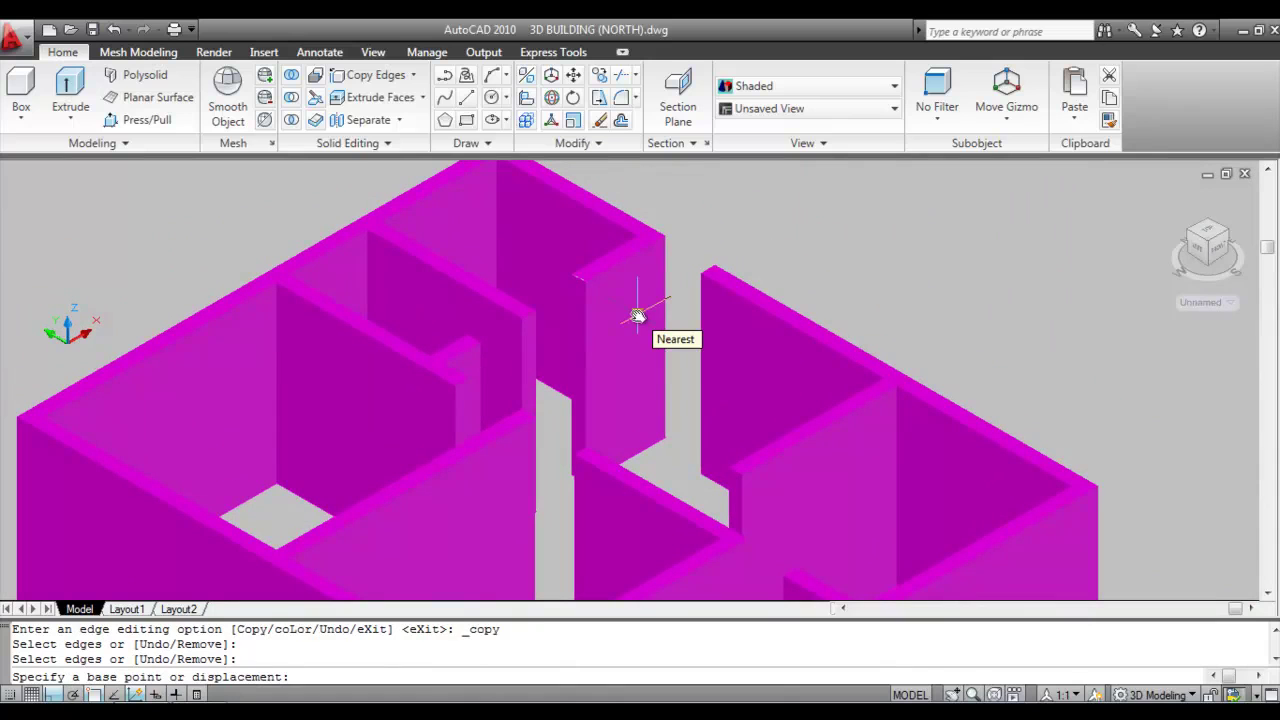
pyautogui.click(640, 279)
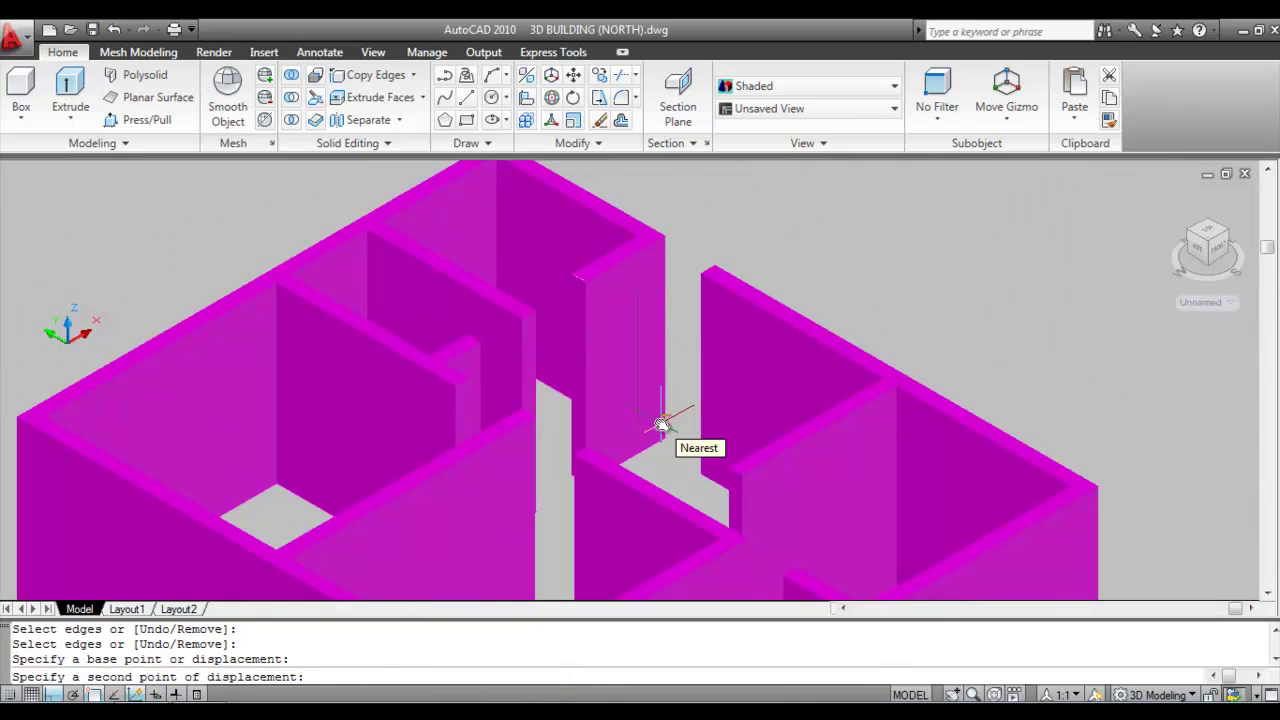
pyautogui.write("3'6")
pyautogui.press('Return')
# Copy the top end edge of the short stub wall projecting from the partition between the rooms 3'6 straight down.
pyautogui.scroll(6, 600, 337)
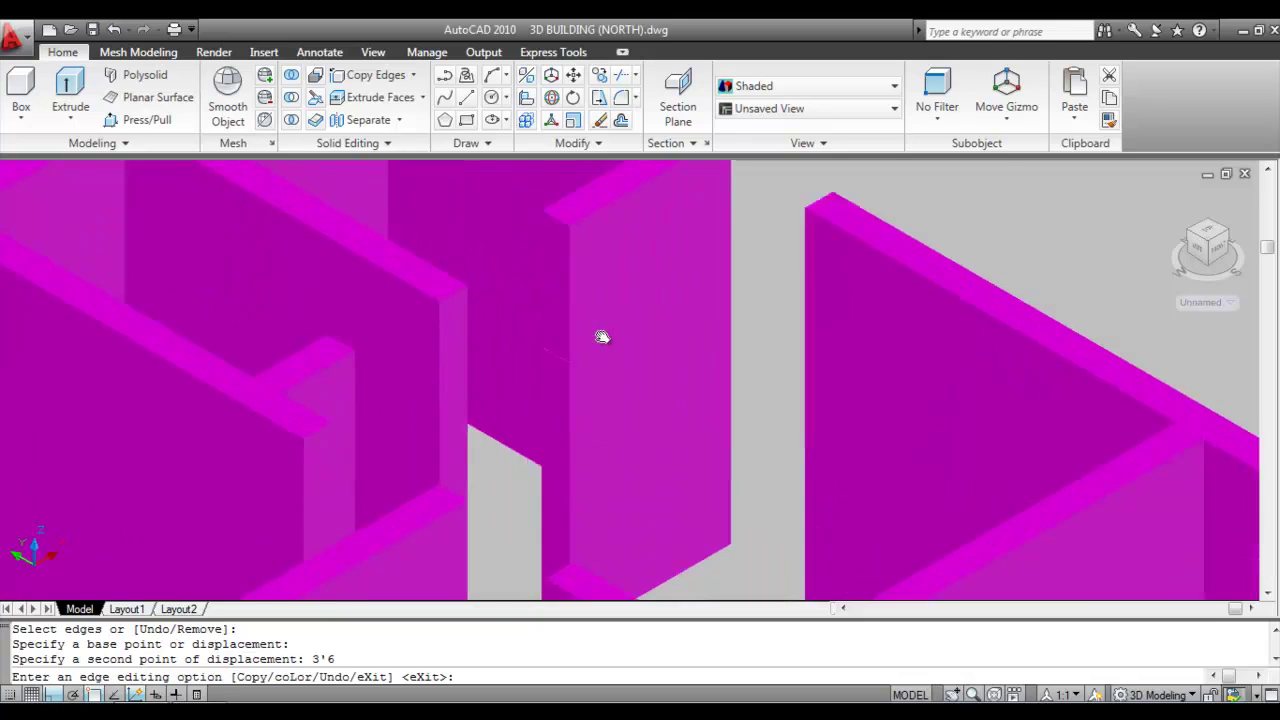
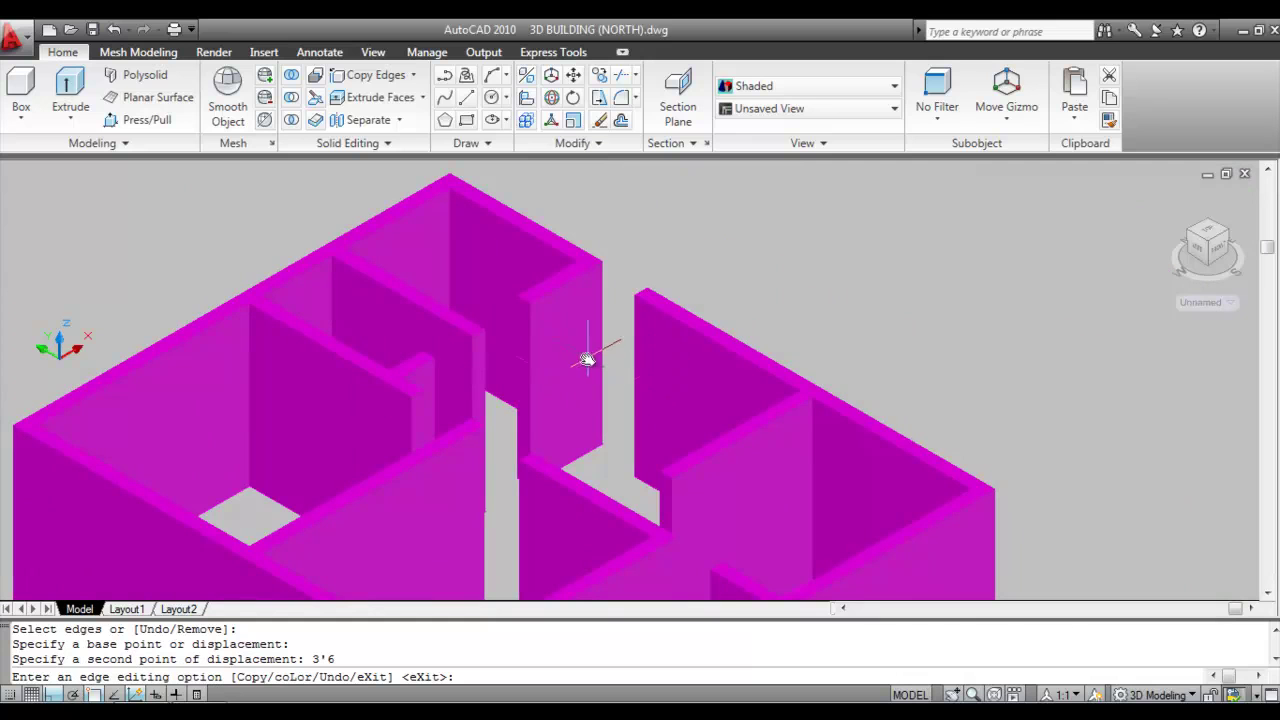
pyautogui.rightClick(588, 355)
pyautogui.click(633, 435)
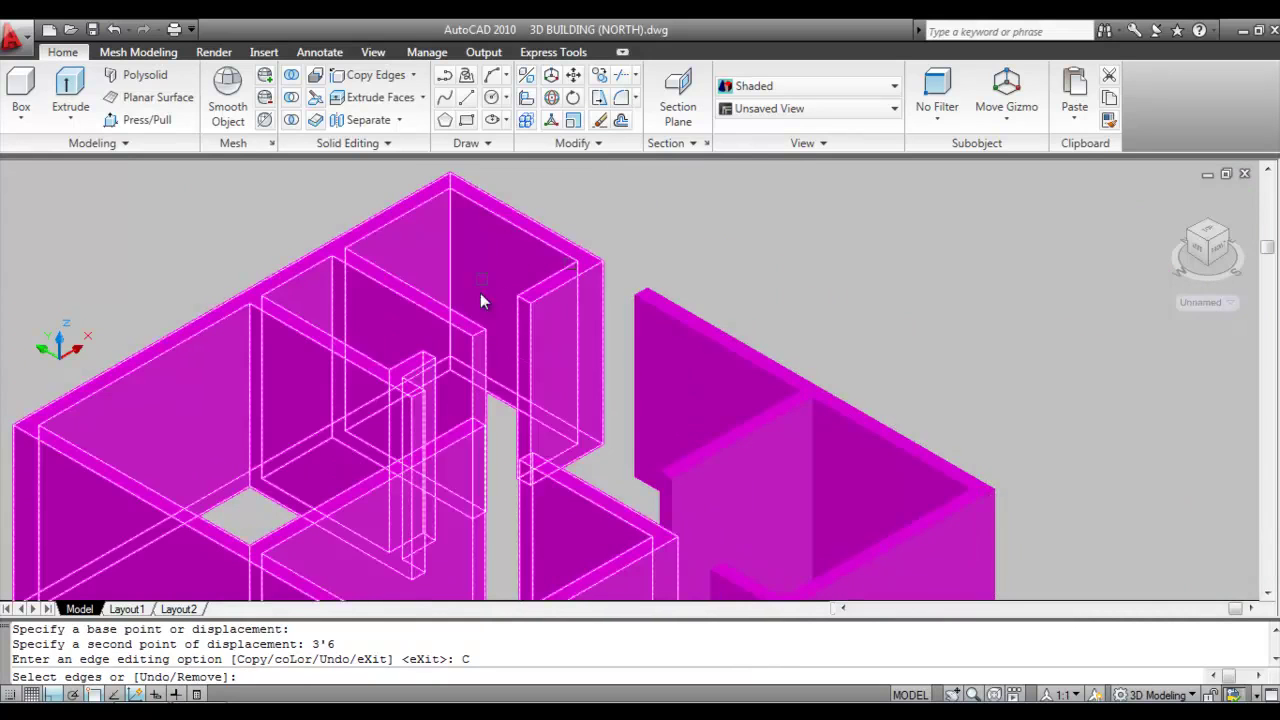
pyautogui.scroll(6, 408, 341)
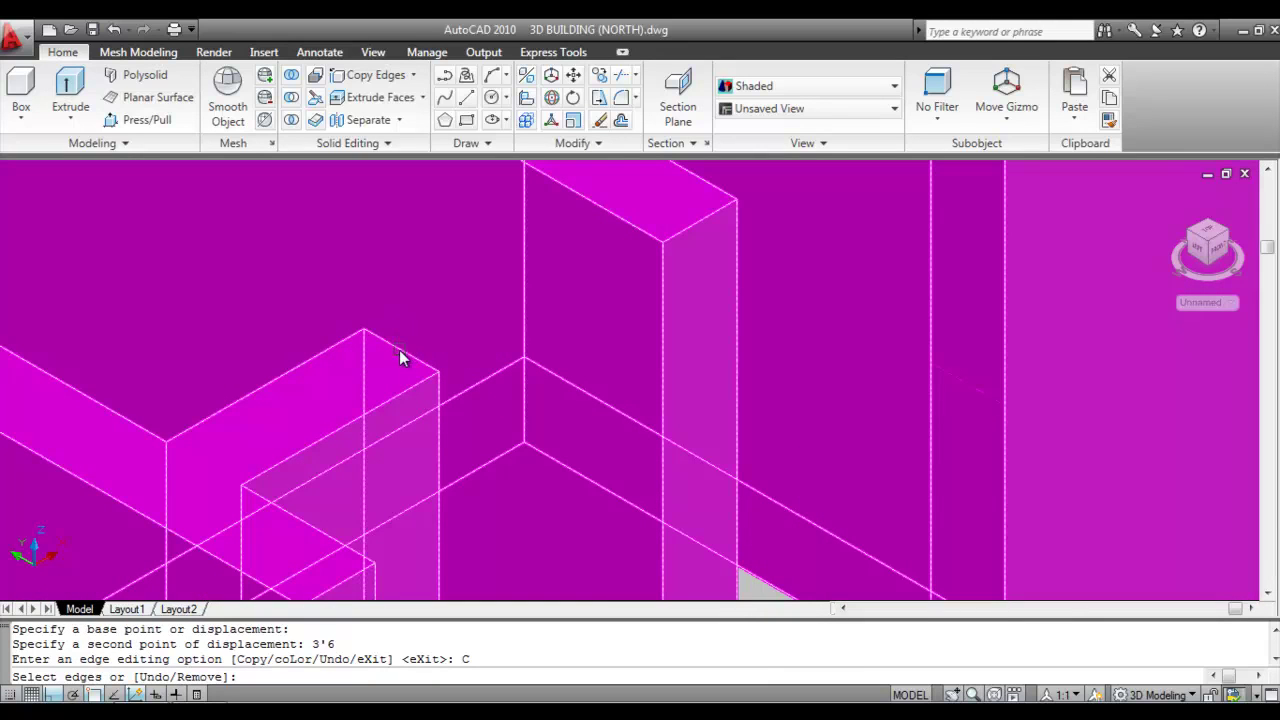
pyautogui.click(399, 350)
pyautogui.scroll(-5, 449, 300)
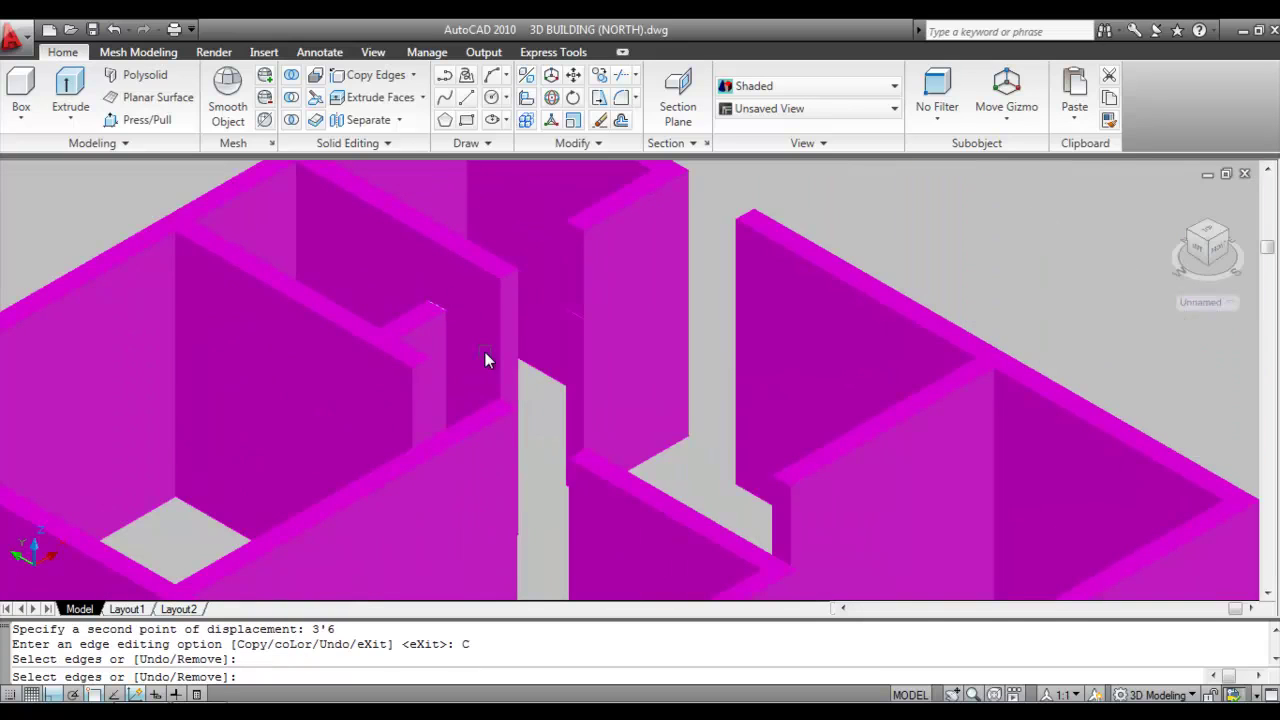
pyautogui.press('Return')
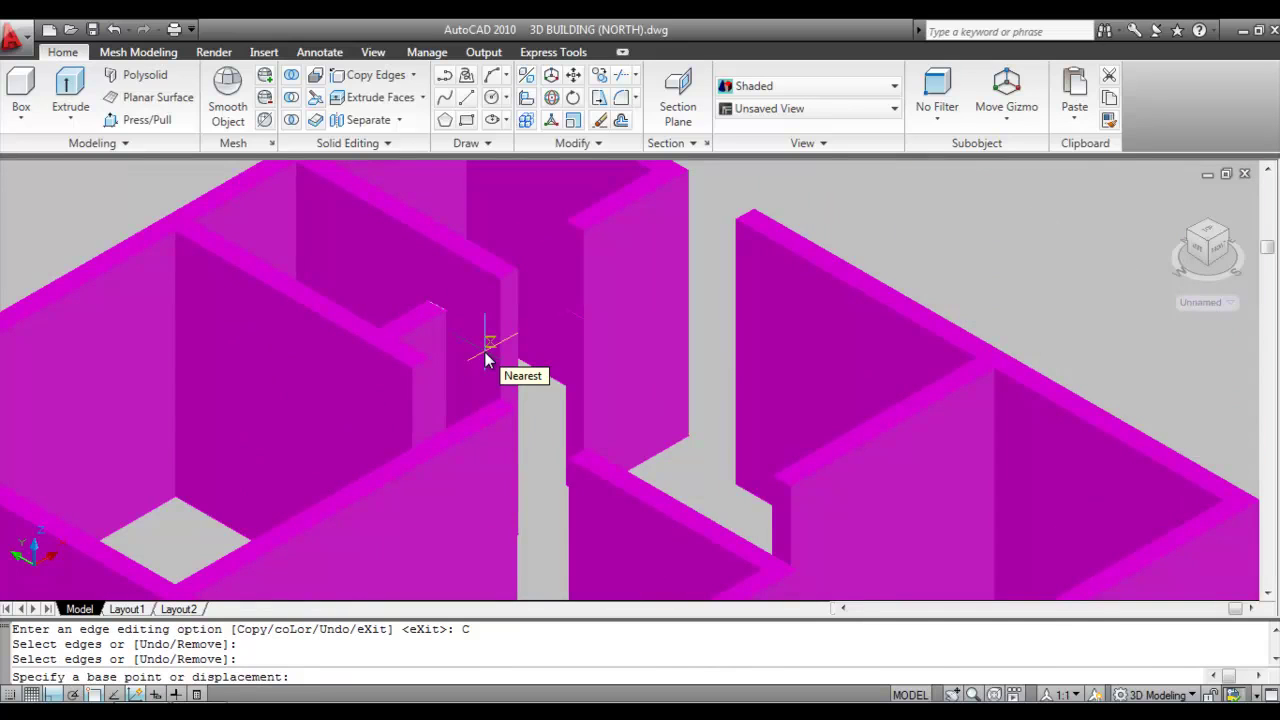
pyautogui.click(536, 326)
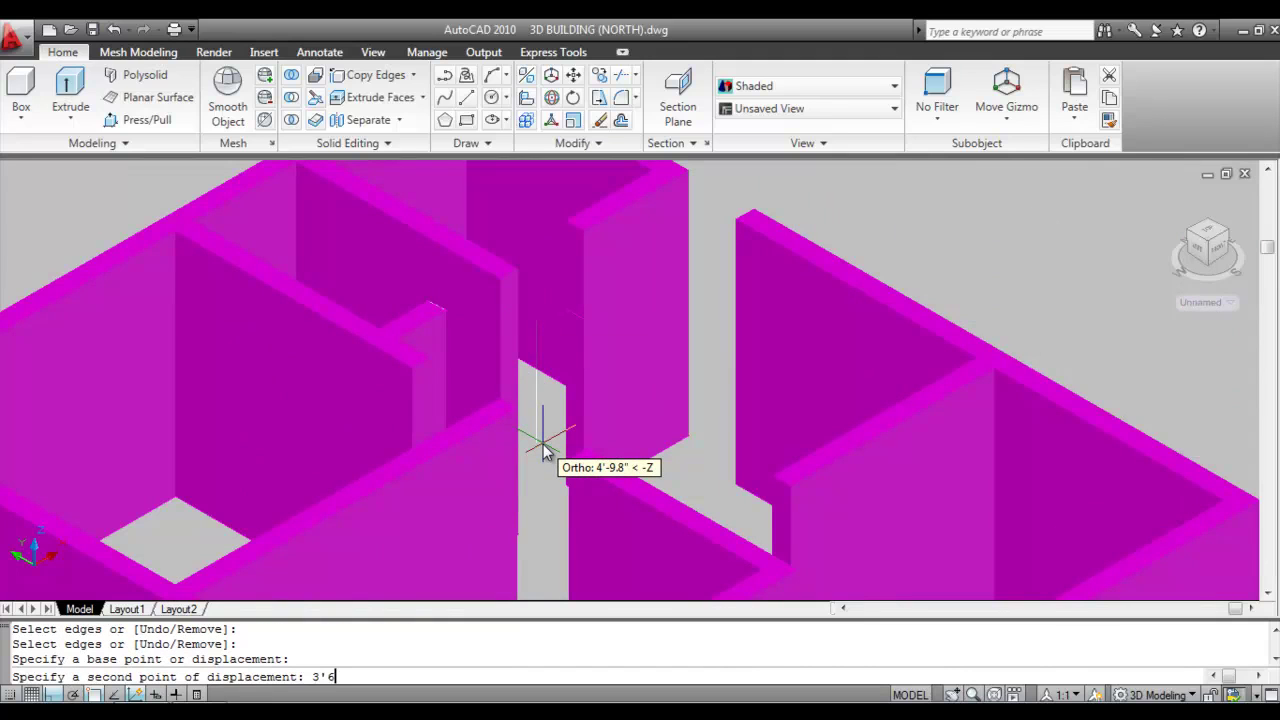
pyautogui.press('Return')
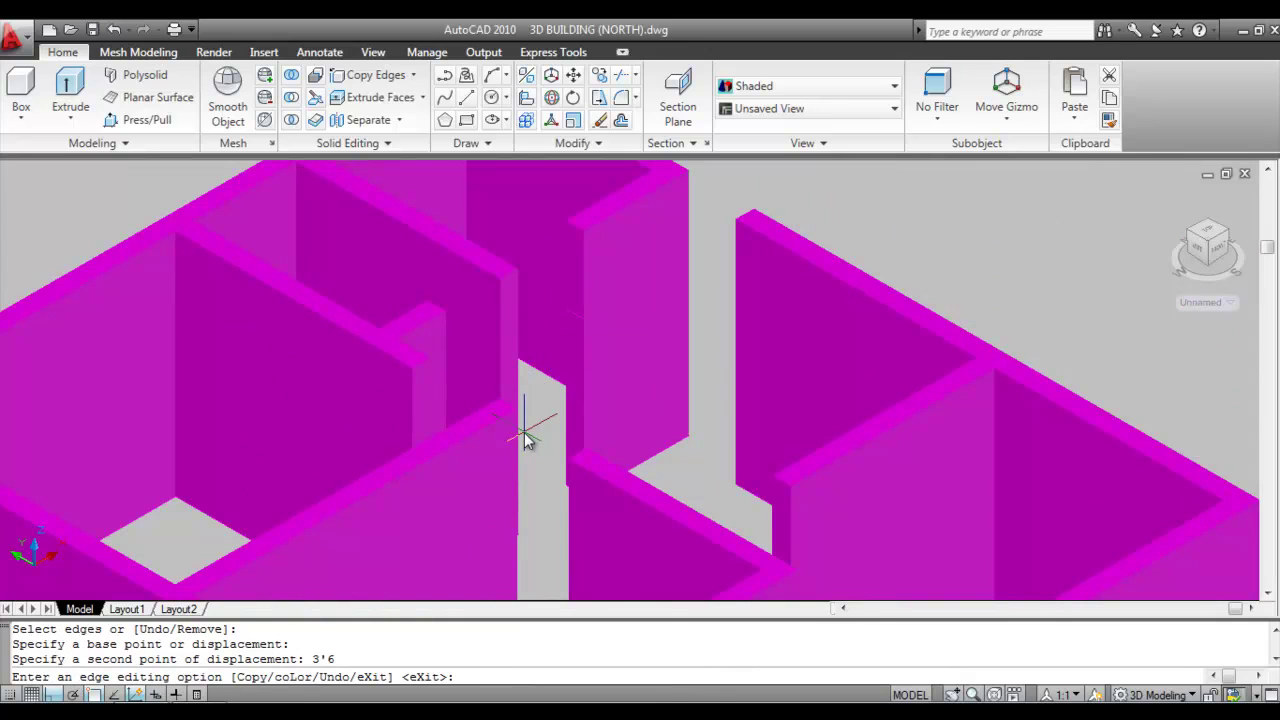
# Copy the top end edge of the long partition wall, just past the stub, 3'6 straight down.
pyautogui.rightClick(526, 437)
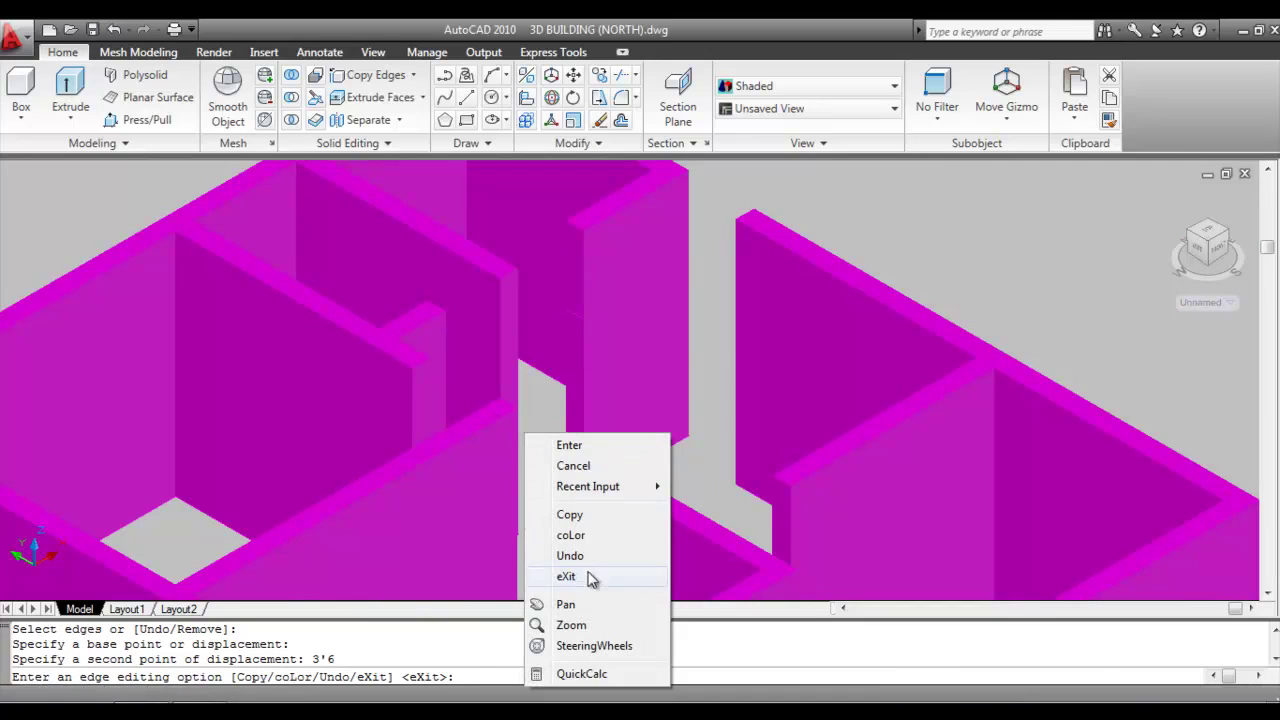
pyautogui.click(569, 514)
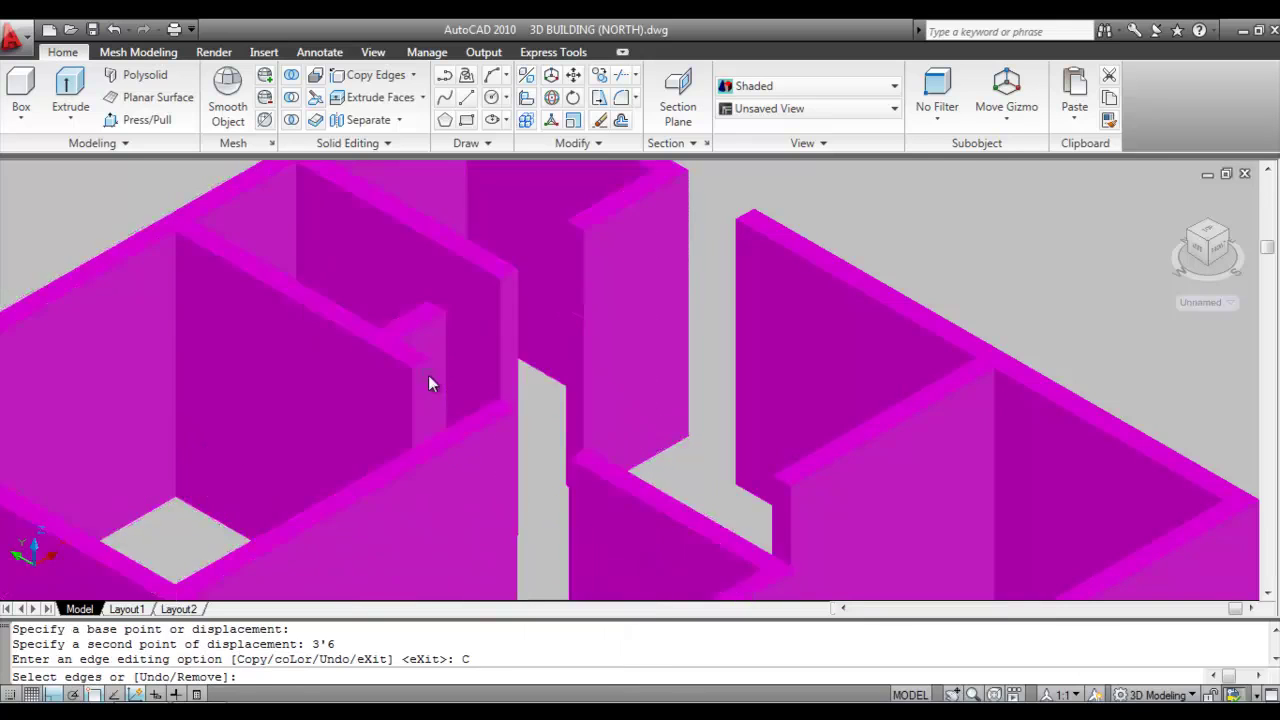
pyautogui.scroll(2, 425, 376)
pyautogui.scroll(2, 425, 374)
pyautogui.click(417, 358)
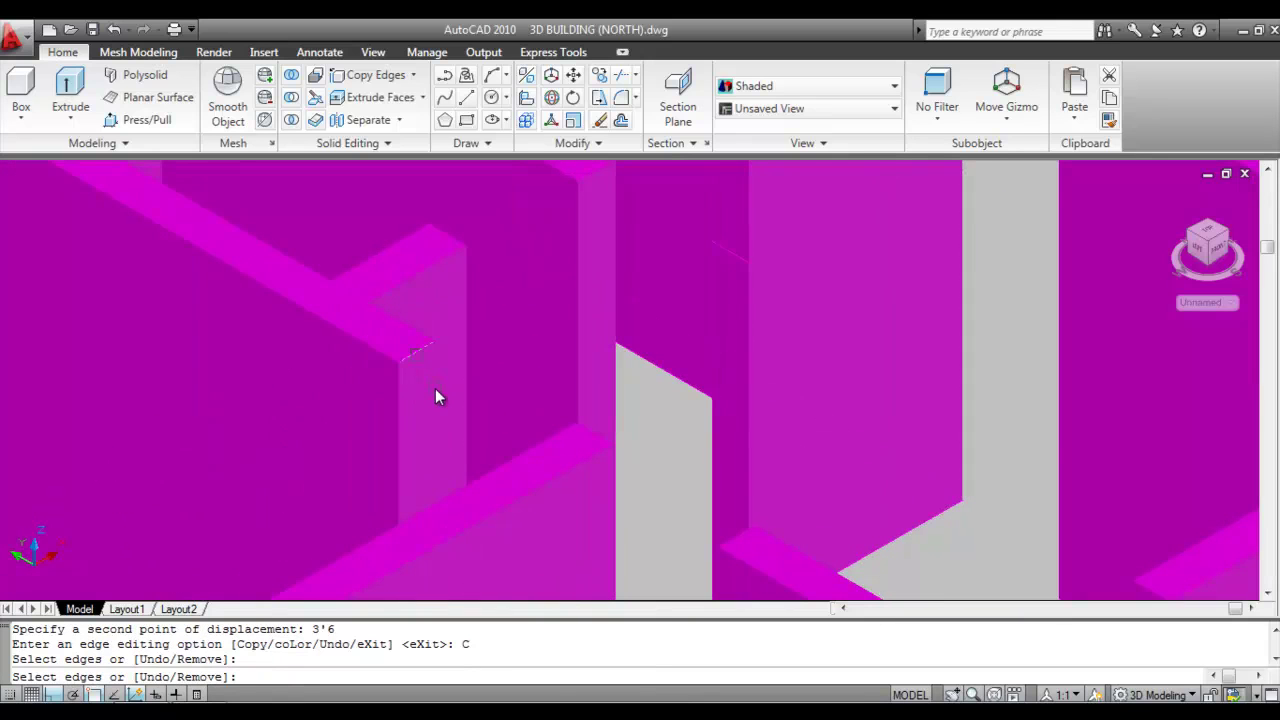
pyautogui.press('Return')
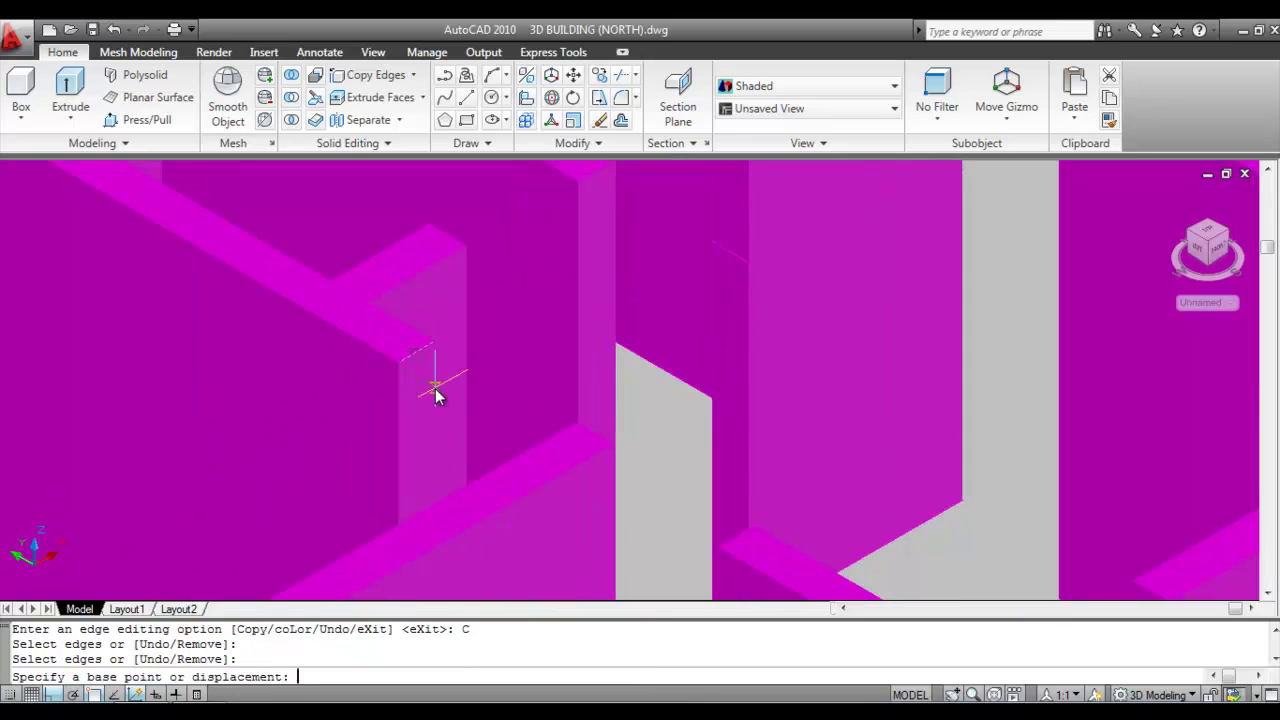
pyautogui.click(507, 315)
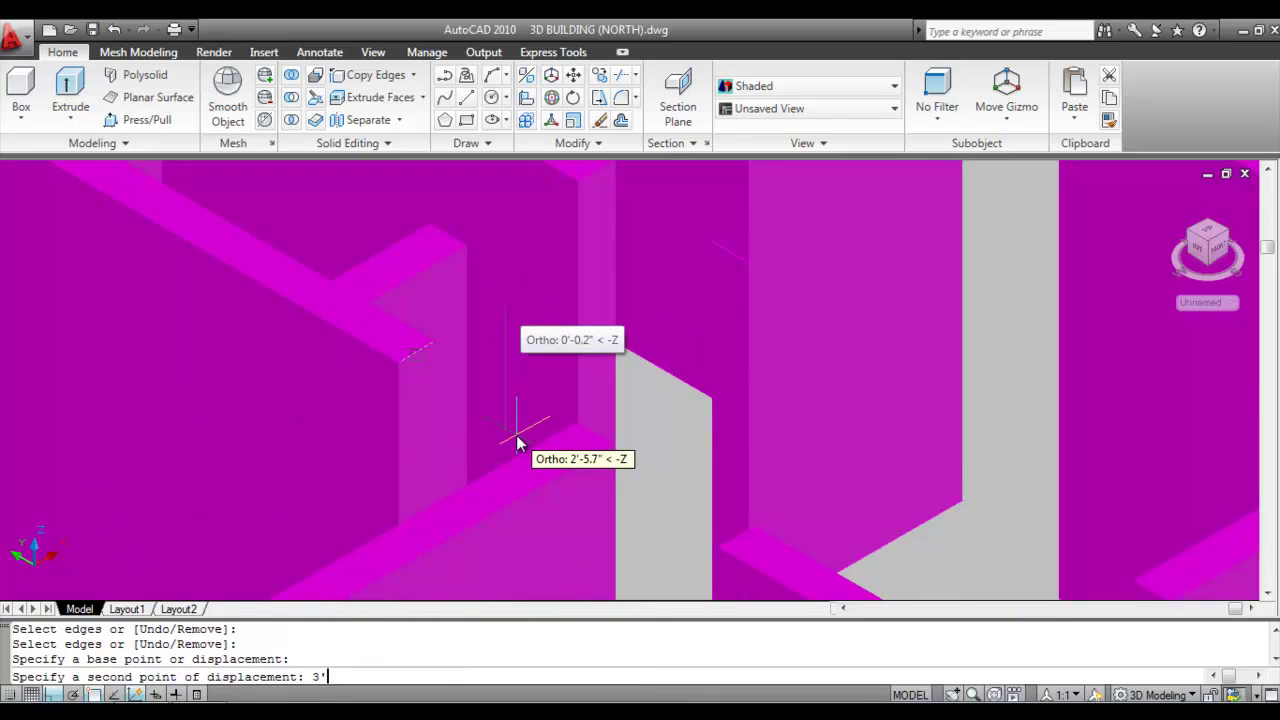
pyautogui.write("3'6")
pyautogui.press('Return')
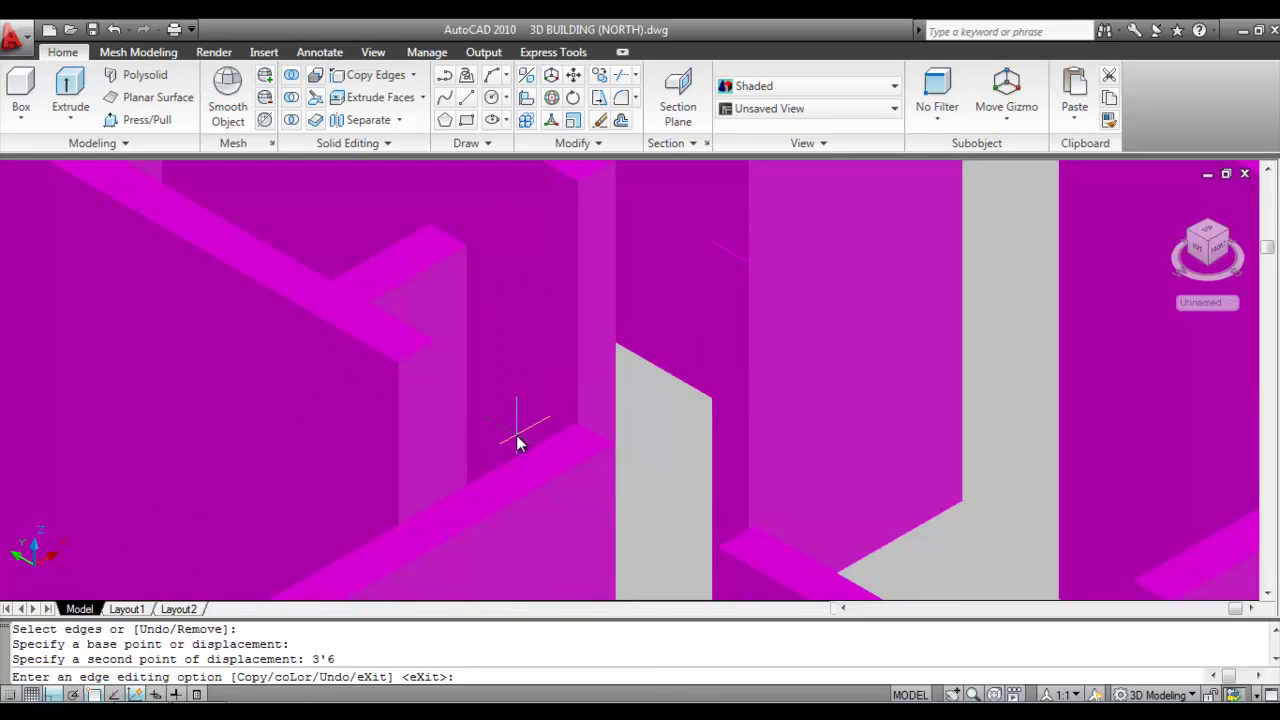
# Copy the top end edge of the separate wall block, facing the gap to the rear room, 3'6 straight down.
pyautogui.scroll(-3, 530, 380)
pyautogui.scroll(3, 545, 385)
pyautogui.rightClick(545, 380)
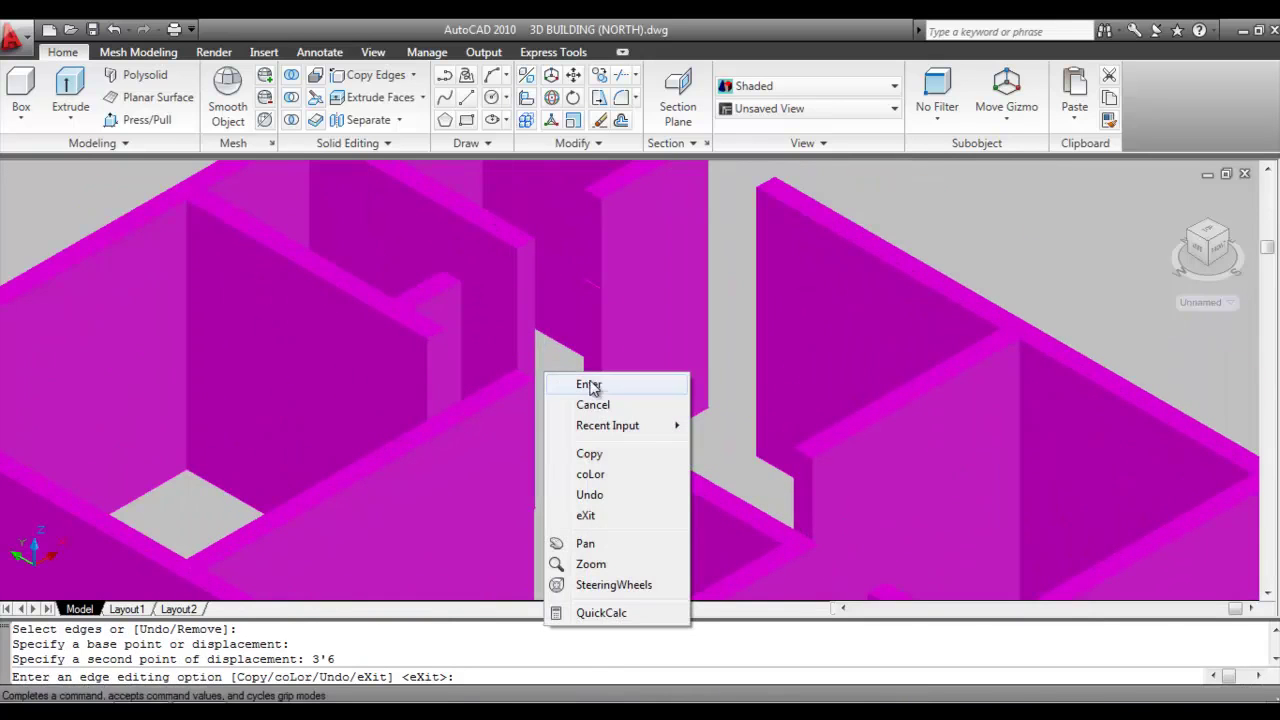
pyautogui.click(601, 454)
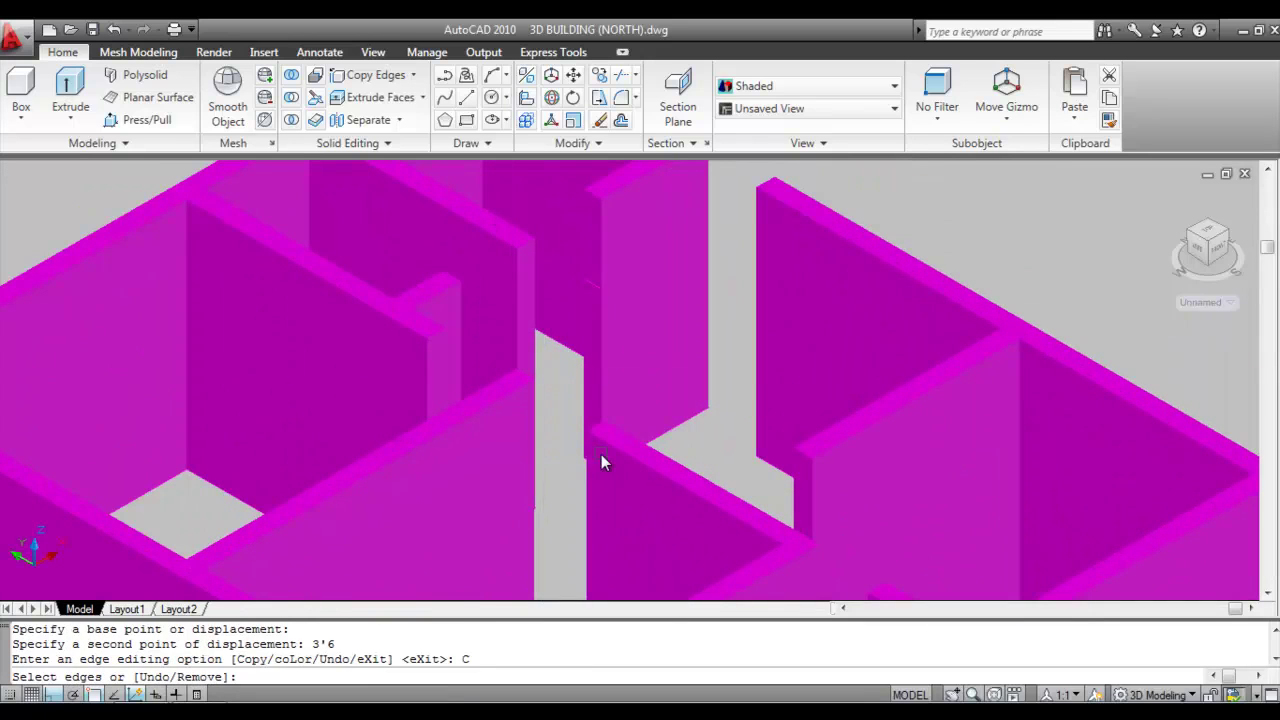
pyautogui.moveTo(780, 200); pyautogui.dragTo(750, 328, button='middle')
pyautogui.scroll(2, 748, 294)
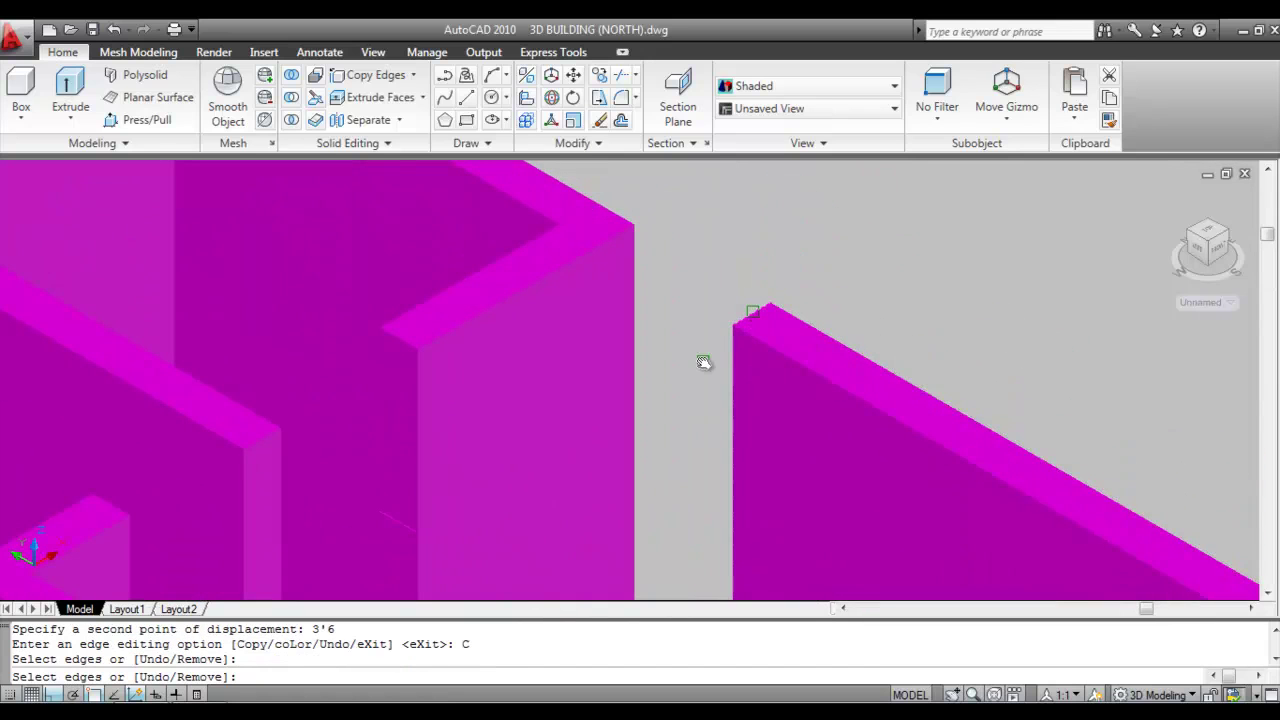
pyautogui.press('Return')
pyautogui.click(676, 252)
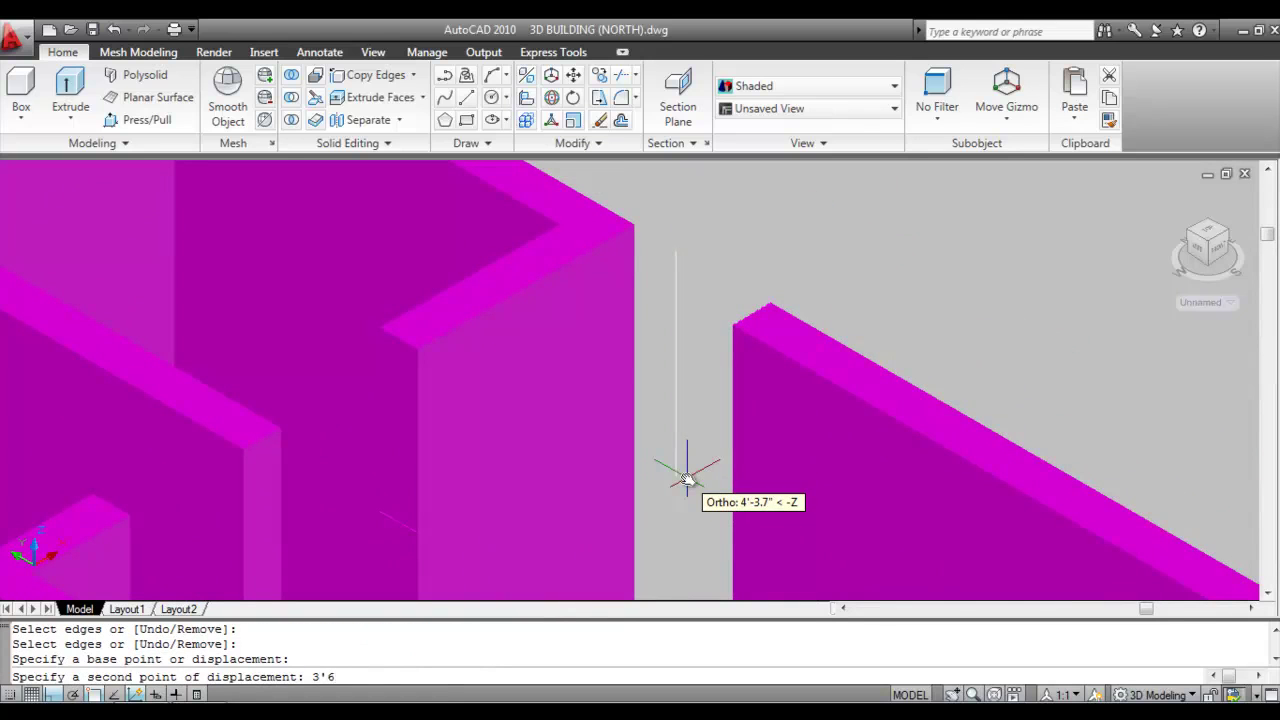
pyautogui.write("3'6")
pyautogui.press('Return')
# Copy the top end edge of the middle room's side wall, facing the rear room's return wall, 3'6 straight down.
pyautogui.scroll(-4, 697, 329)
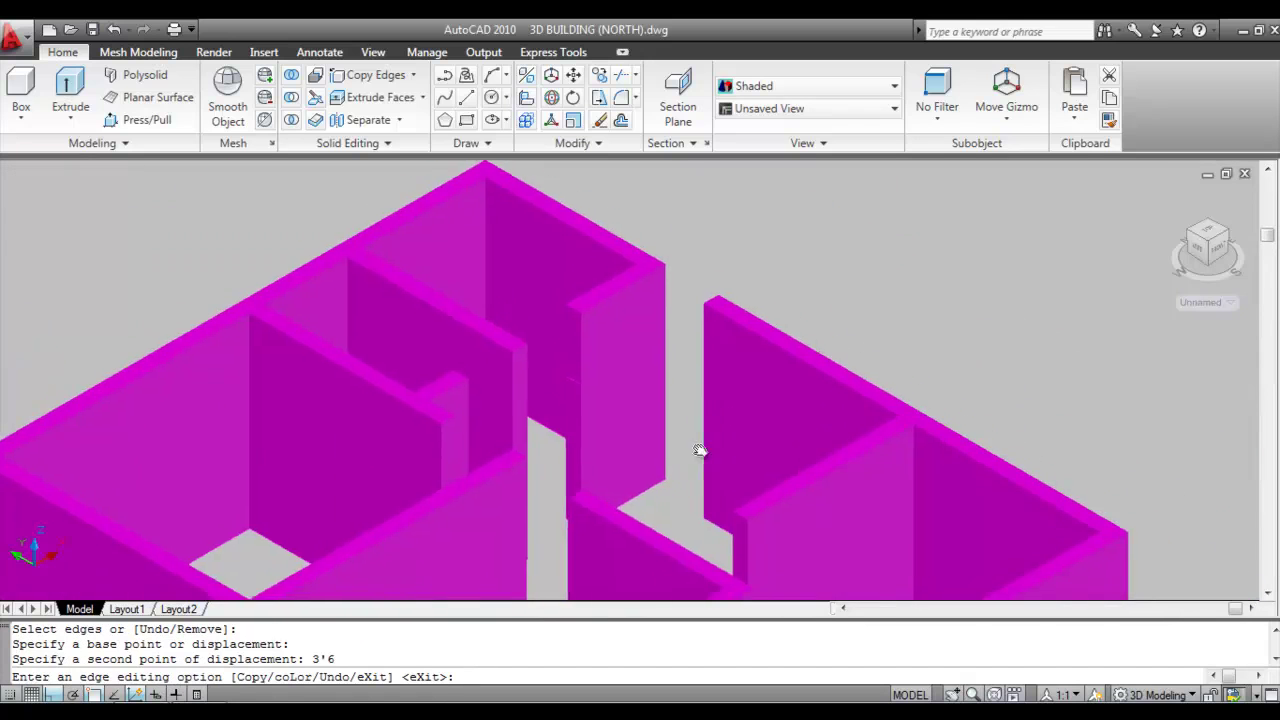
pyautogui.scroll(3, 700, 400)
pyautogui.scroll(3, 585, 378)
pyautogui.rightClick(583, 390)
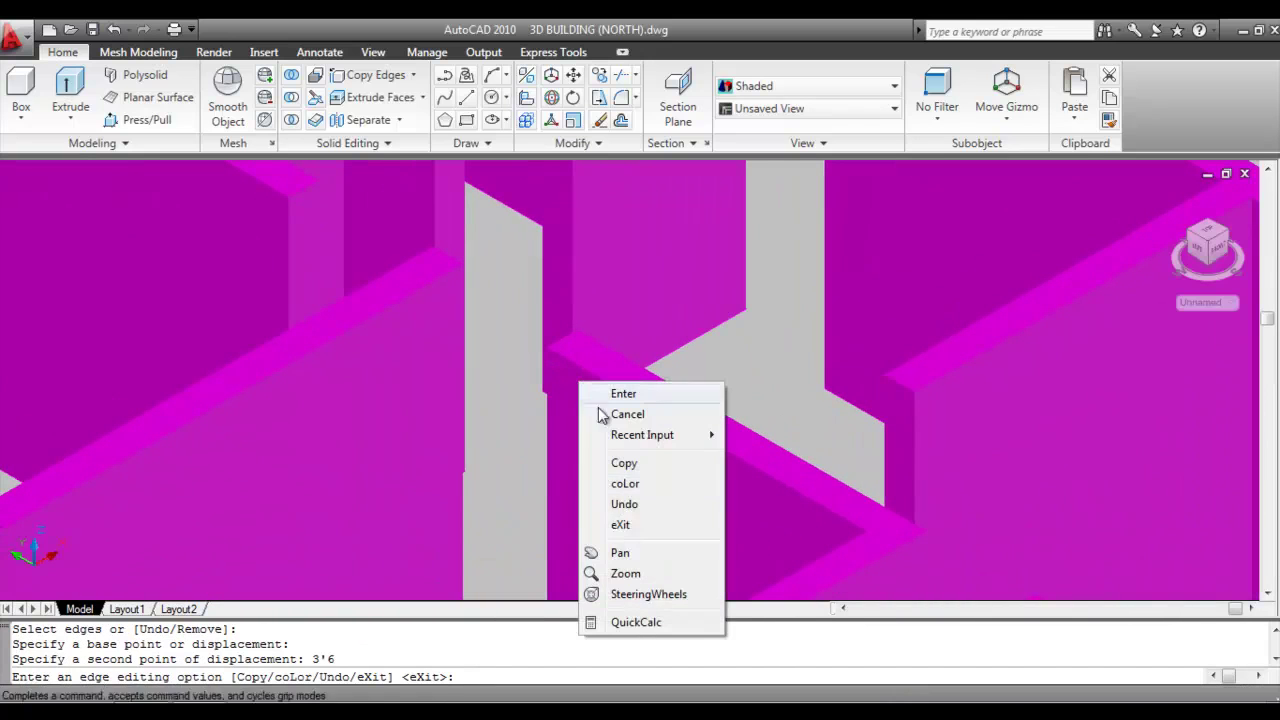
pyautogui.click(629, 467)
pyautogui.scroll(-5, 580, 455)
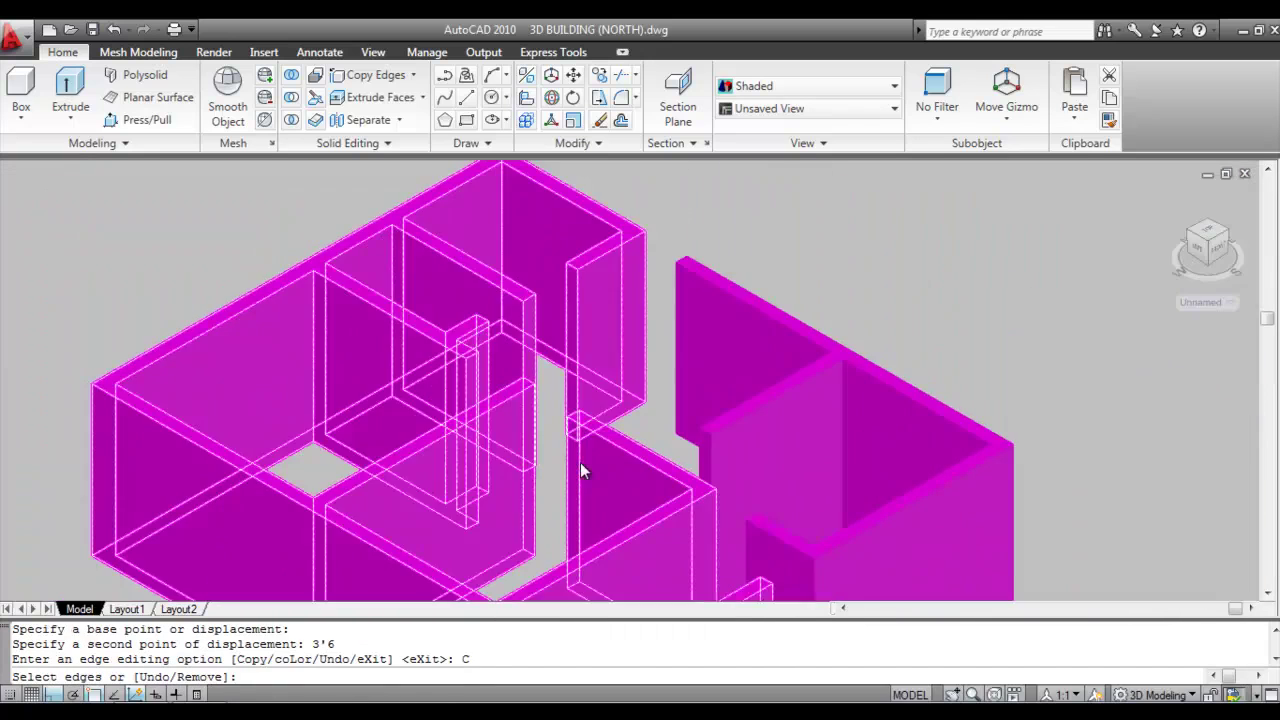
pyautogui.scroll(5, 575, 425)
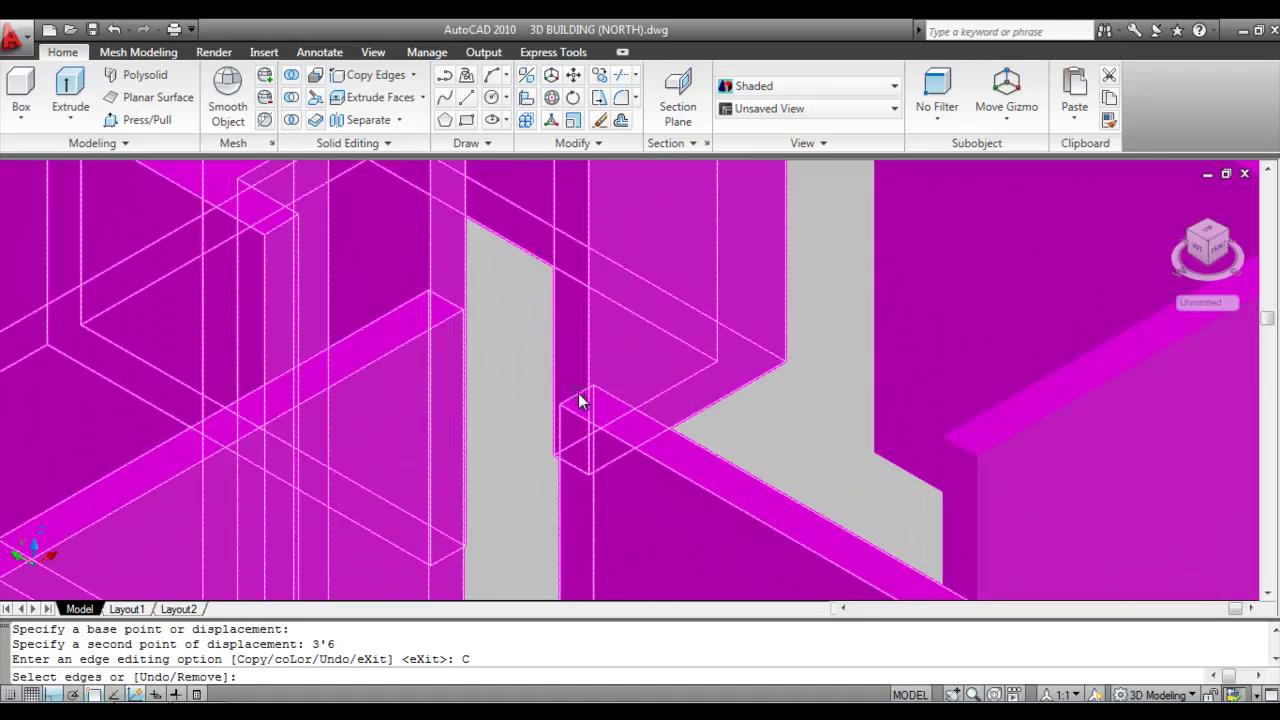
pyautogui.click(580, 394)
pyautogui.press('Return')
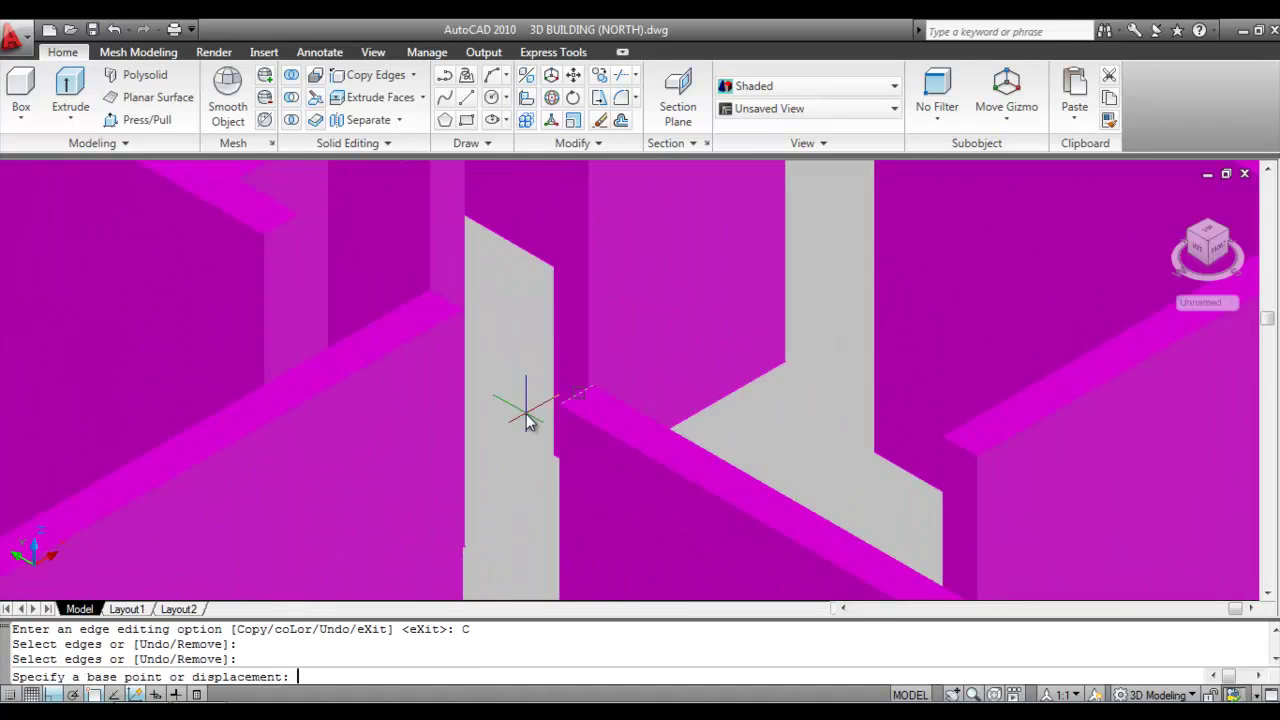
pyautogui.click(502, 296)
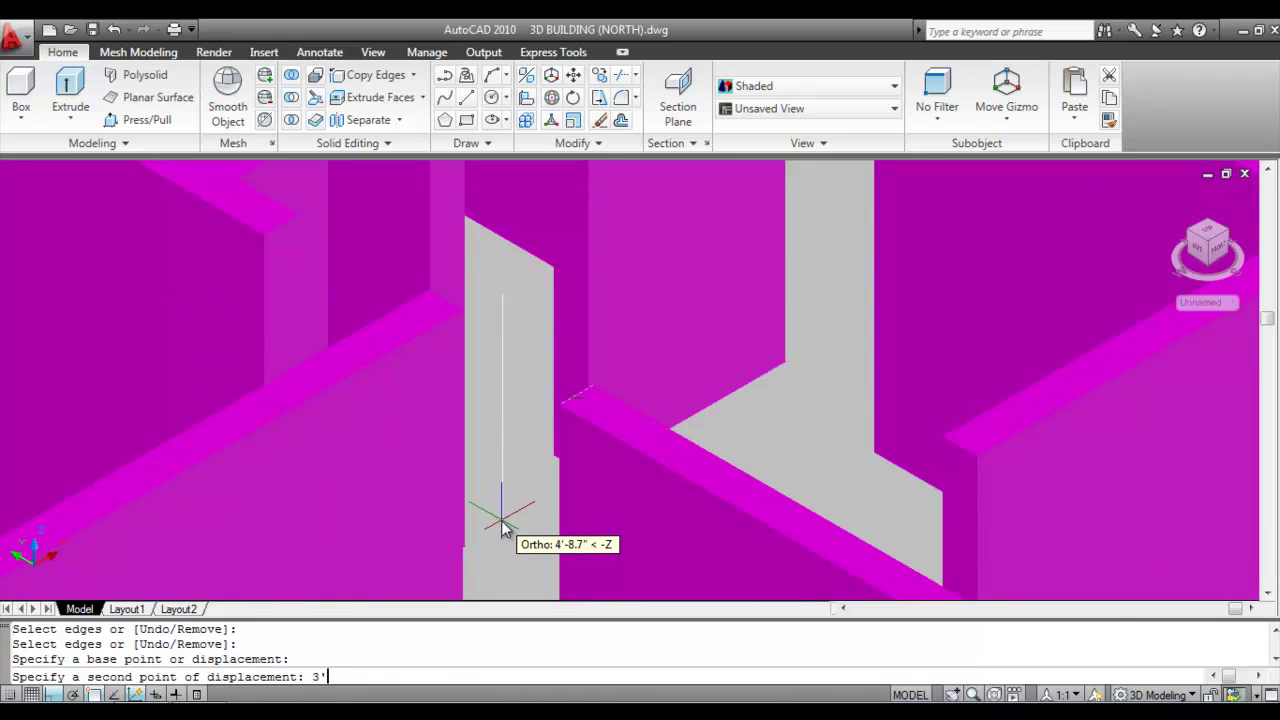
pyautogui.write("3'6")
pyautogui.press('Return')
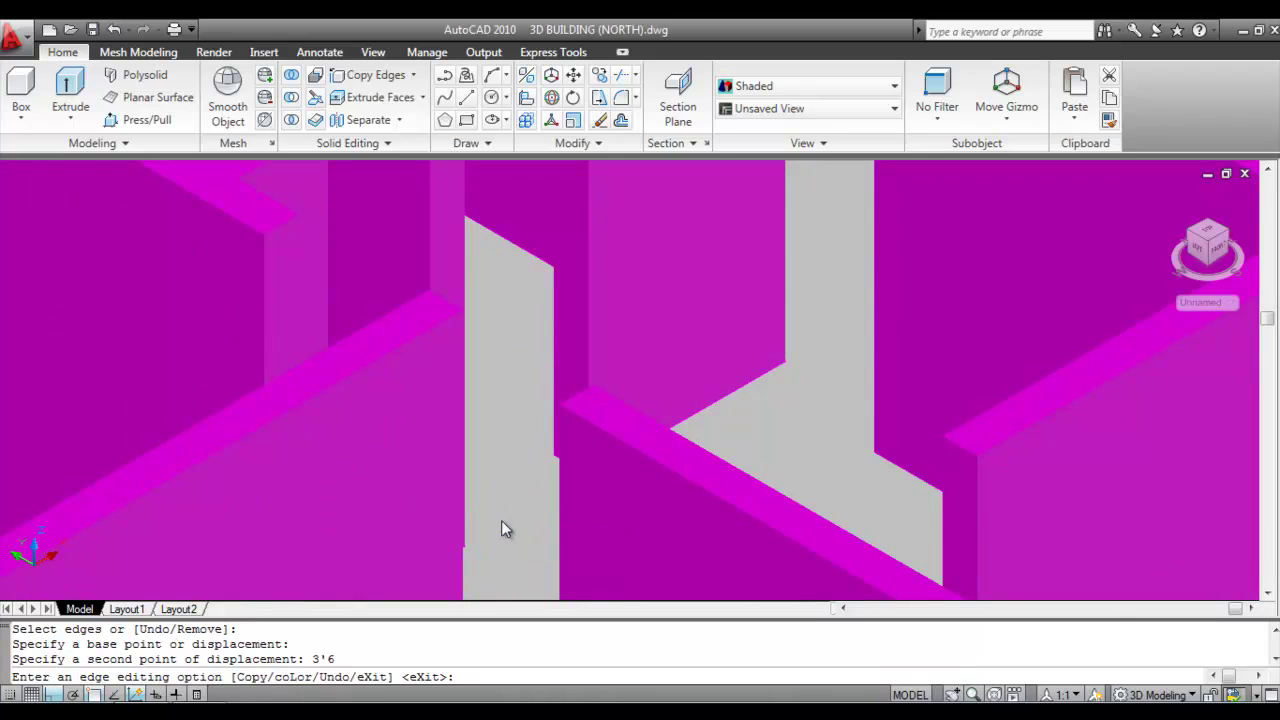
# Copy the top end edge of the cross wall inside the separate wall block, near the middle room's corner, 3'6 straight down.
pyautogui.scroll(-5, 534, 360)
pyautogui.scroll(4, 600, 412)
pyautogui.rightClick(677, 351)
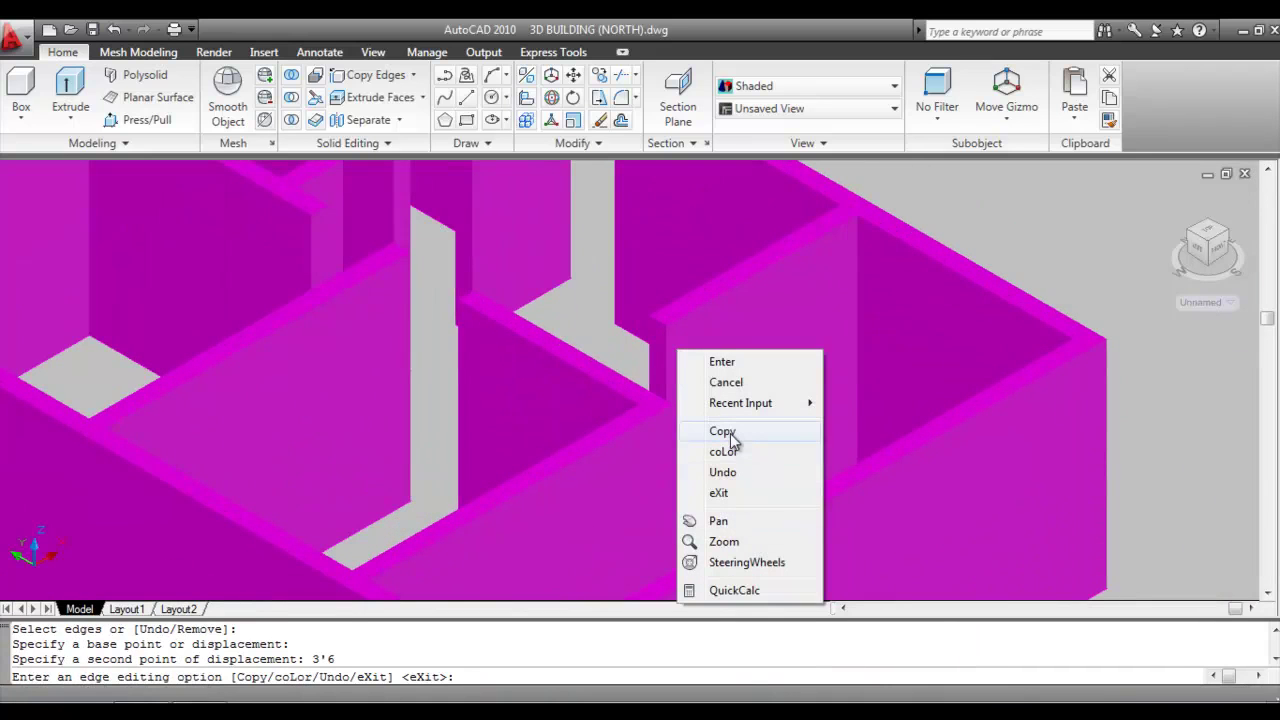
pyautogui.click(722, 431)
pyautogui.scroll(3, 656, 330)
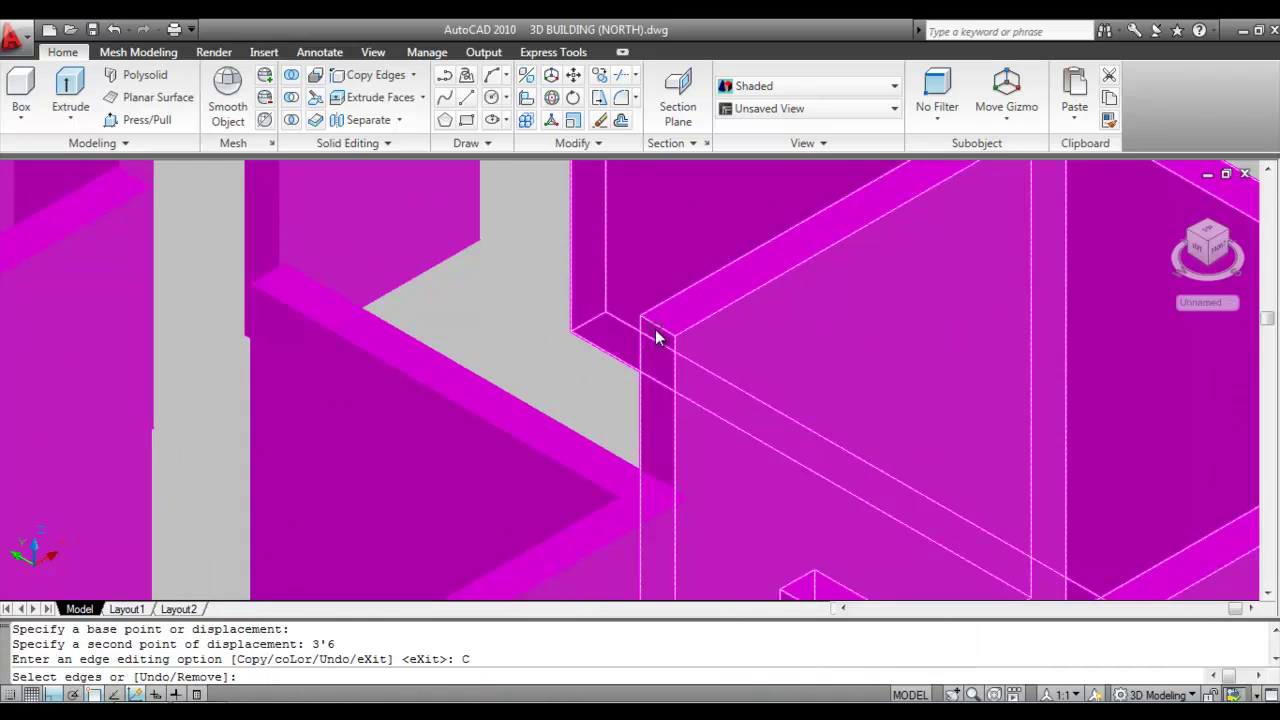
pyautogui.scroll(2, 656, 380)
pyautogui.press('Return')
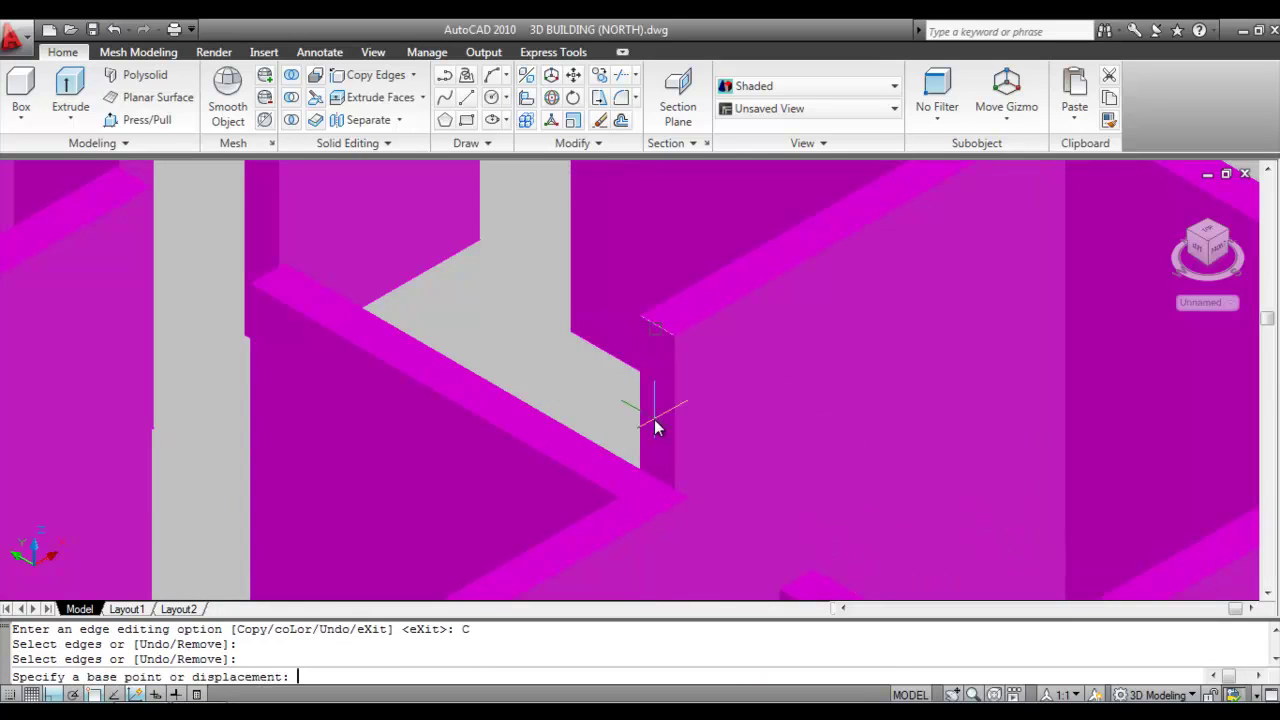
pyautogui.click(760, 352)
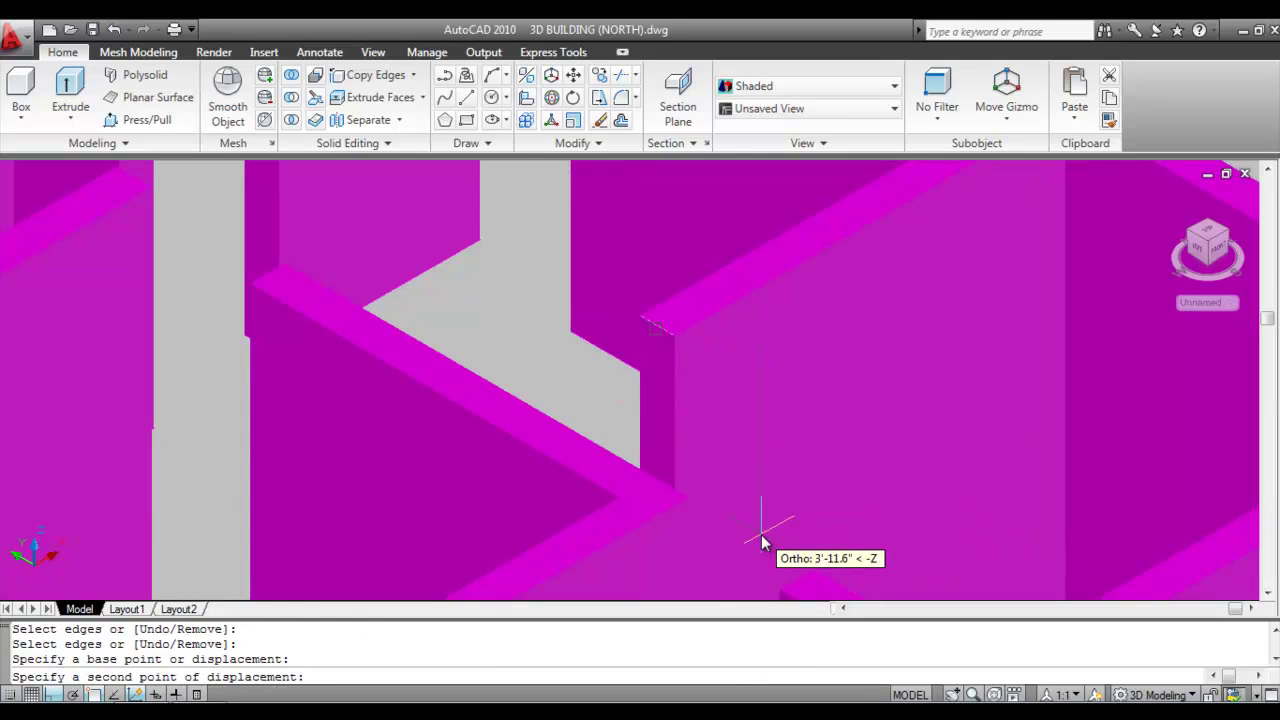
pyautogui.write("3'6")
pyautogui.press('Return')
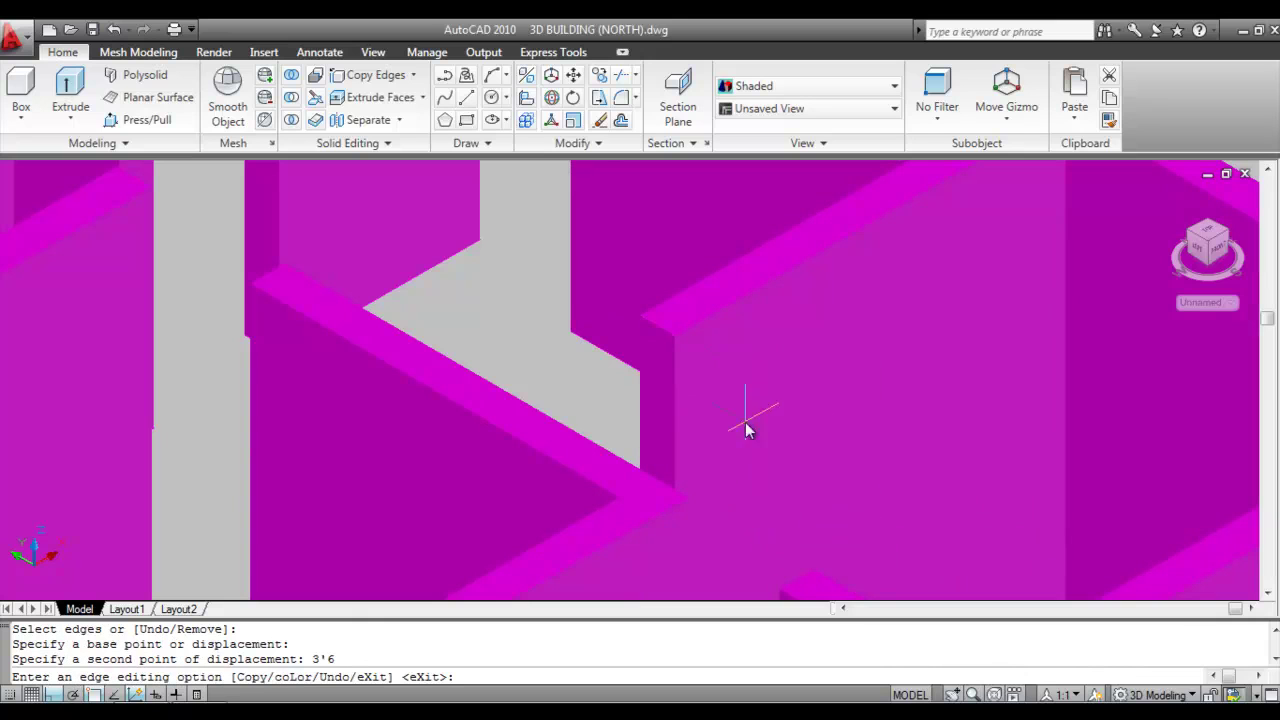
# Copy the top end edge of the separate block's short front return wall 3'6 straight down.
pyautogui.scroll(-3, 732, 391)
pyautogui.scroll(4, 732, 398)
pyautogui.rightClick(707, 416)
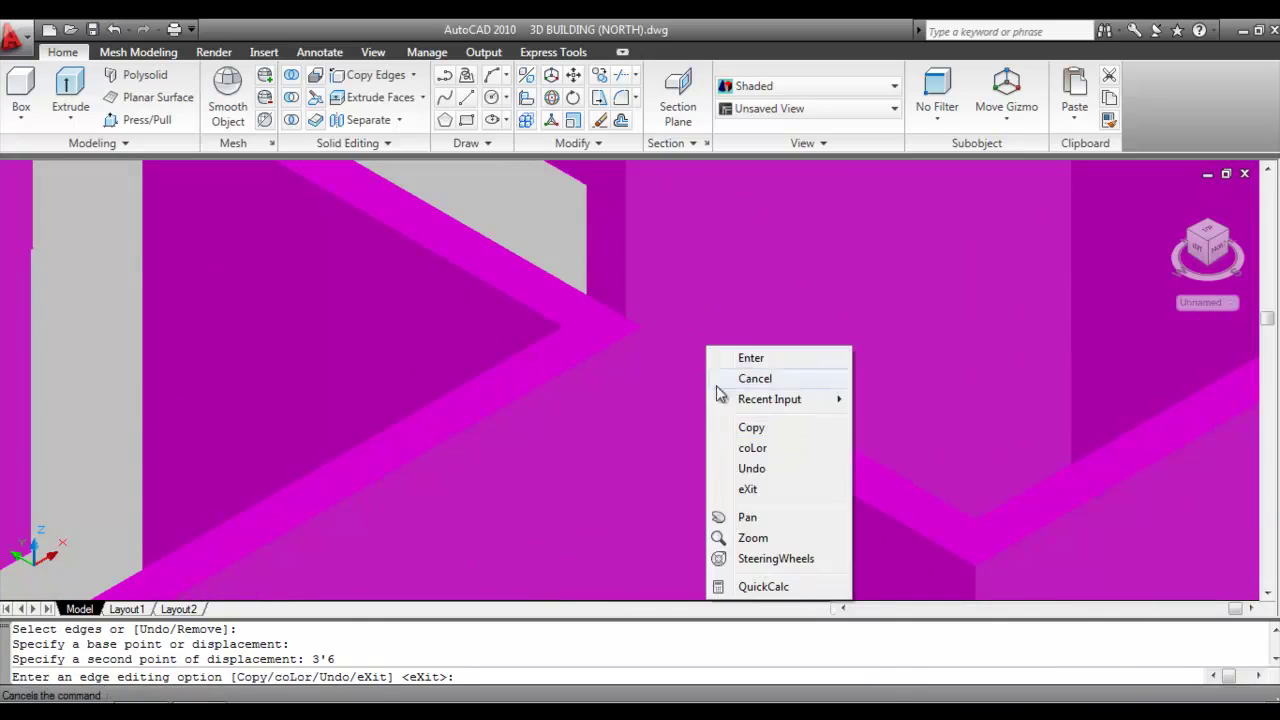
pyautogui.click(752, 427)
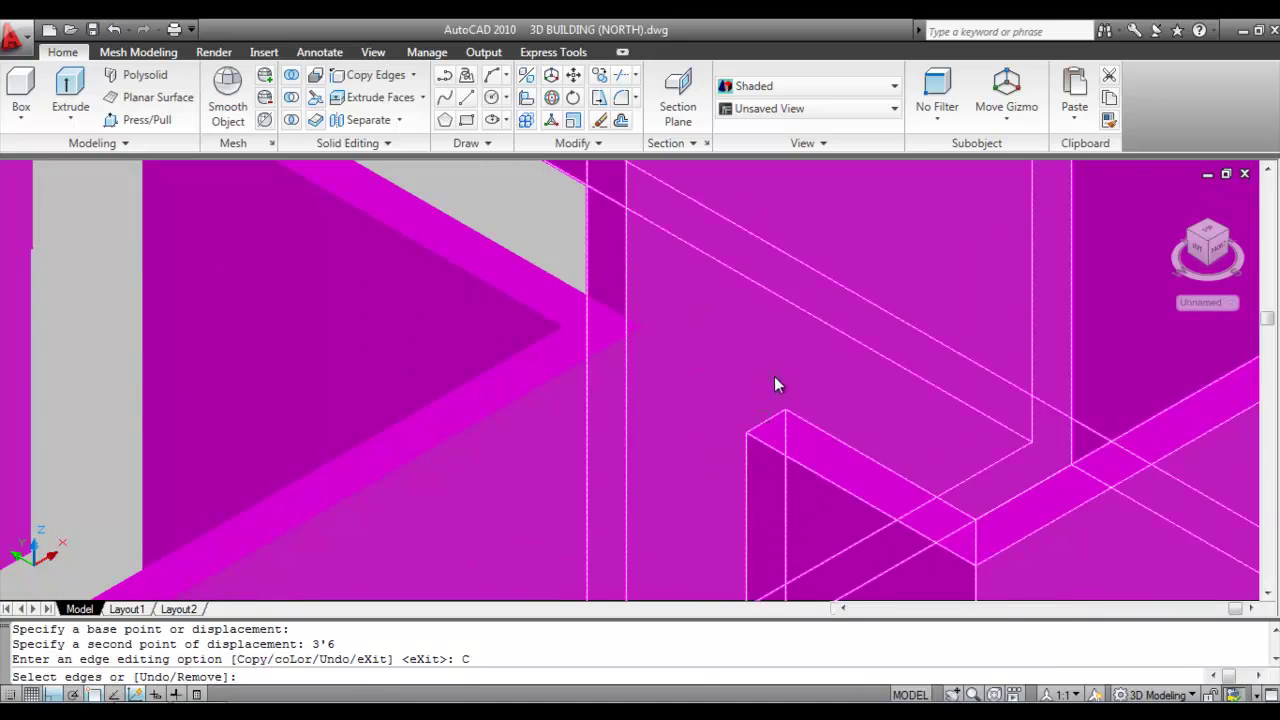
pyautogui.click(765, 429)
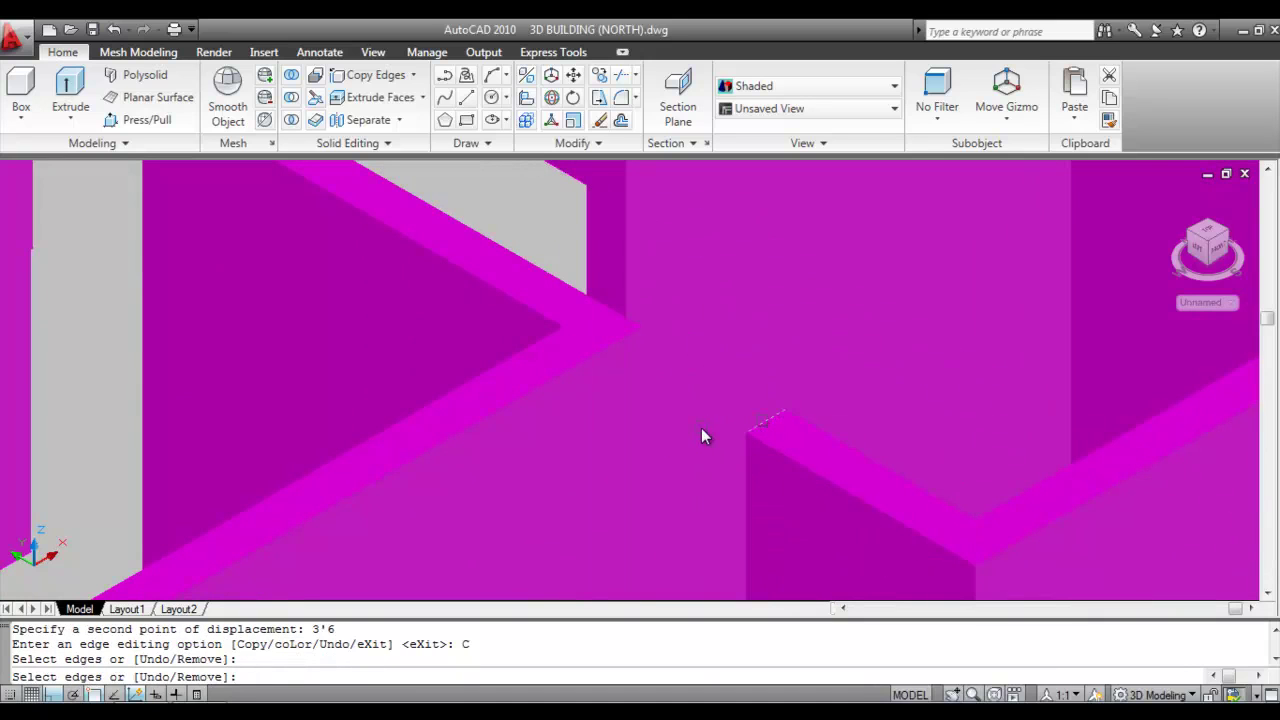
pyautogui.press('Return')
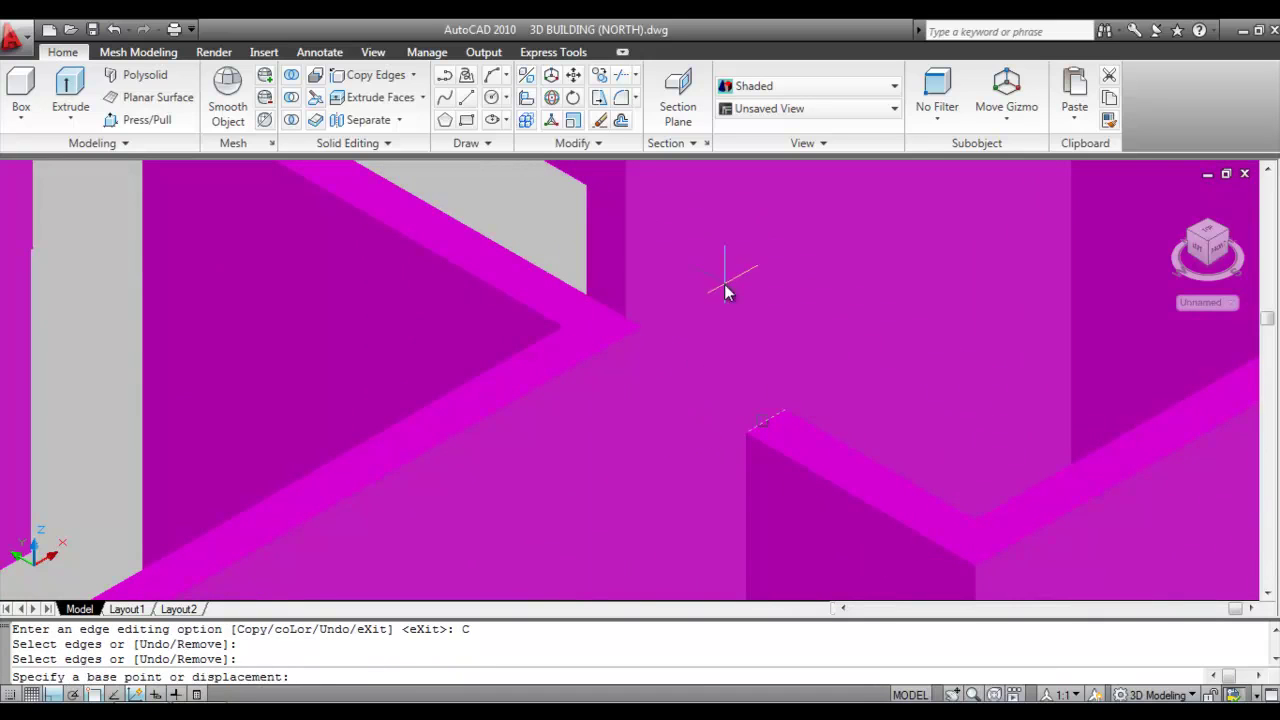
pyautogui.click(727, 290)
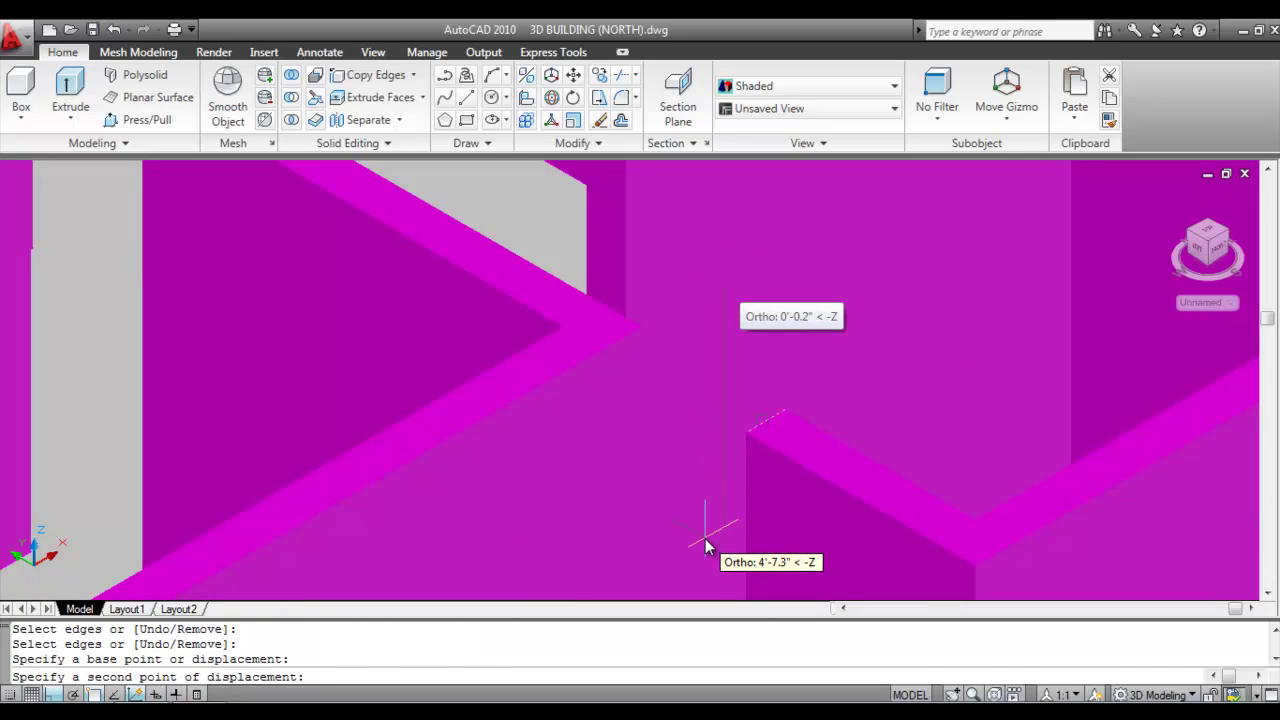
pyautogui.write("3'6")
pyautogui.press('Return')
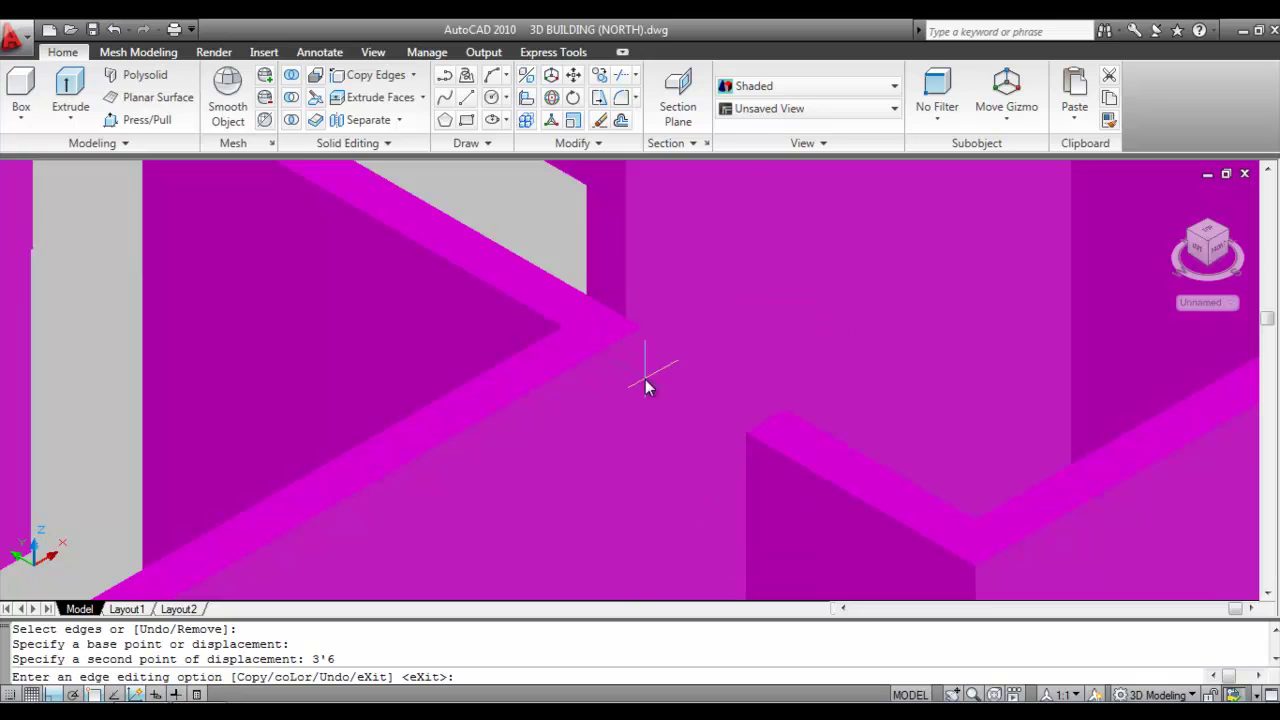
# Copy the top end edge of the front wall, across the gap from the short return wall, 3'6 straight down.
pyautogui.scroll(-4, 671, 403)
pyautogui.scroll(4, 745, 500)
pyautogui.scroll(2, 740, 495)
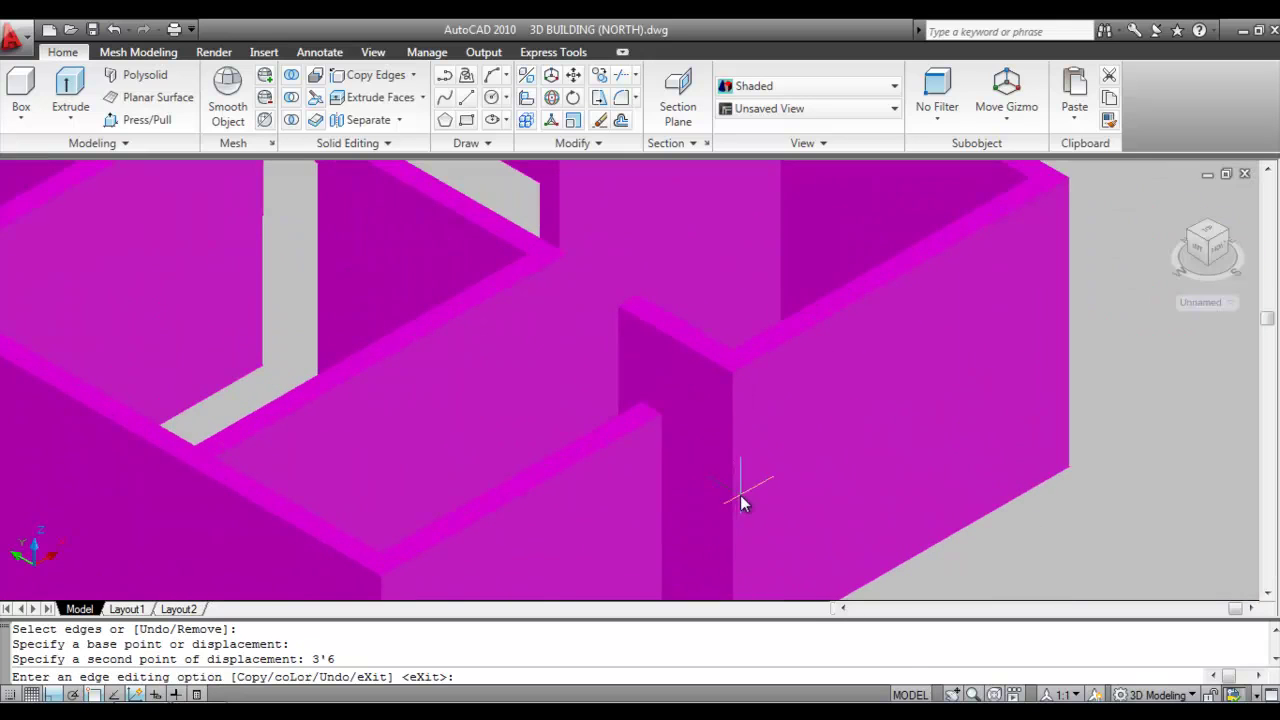
pyautogui.scroll(-4, 657, 446)
pyautogui.scroll(5, 659, 437)
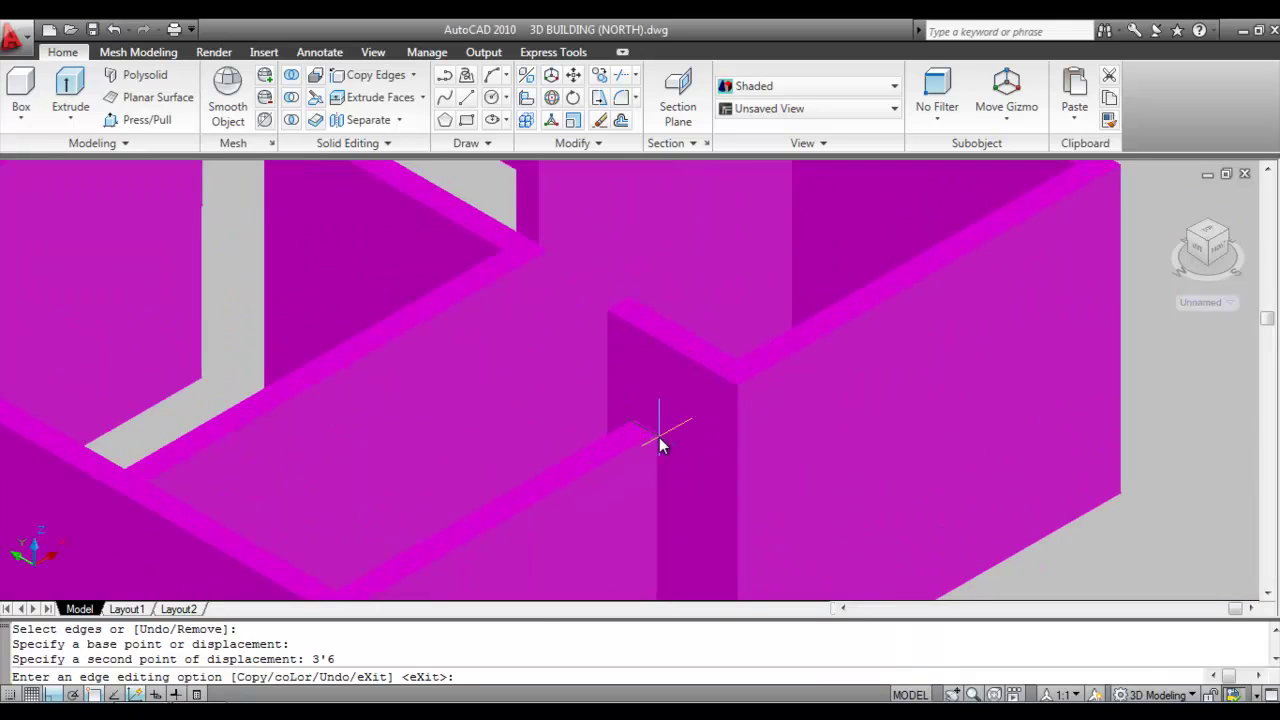
pyautogui.rightClick(659, 437)
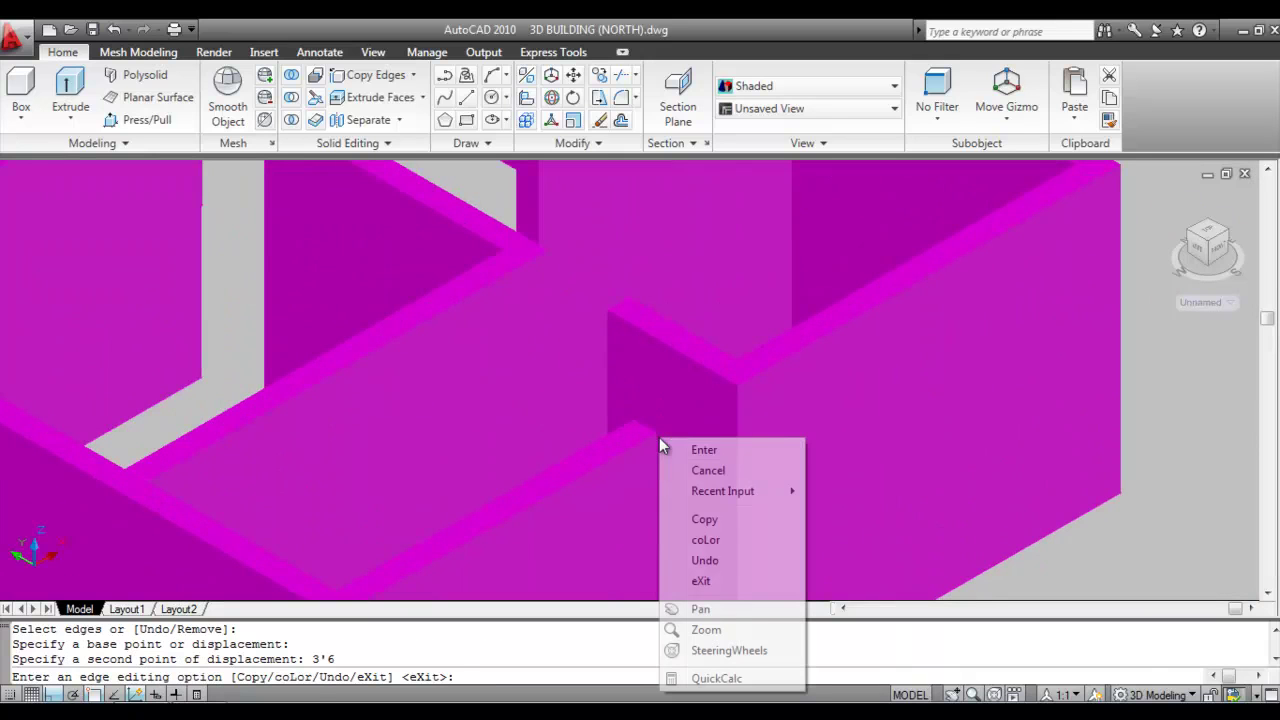
pyautogui.click(705, 521)
pyautogui.scroll(3, 665, 435)
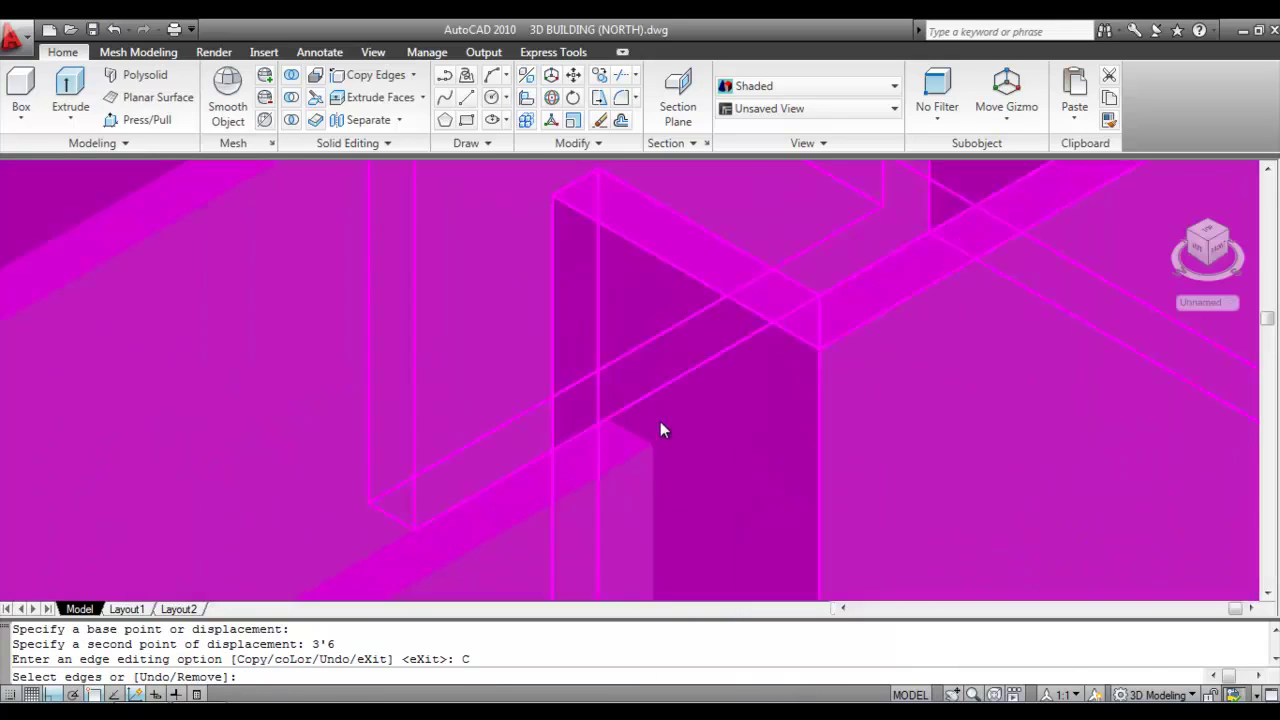
pyautogui.click(621, 435)
pyautogui.scroll(-3, 705, 470)
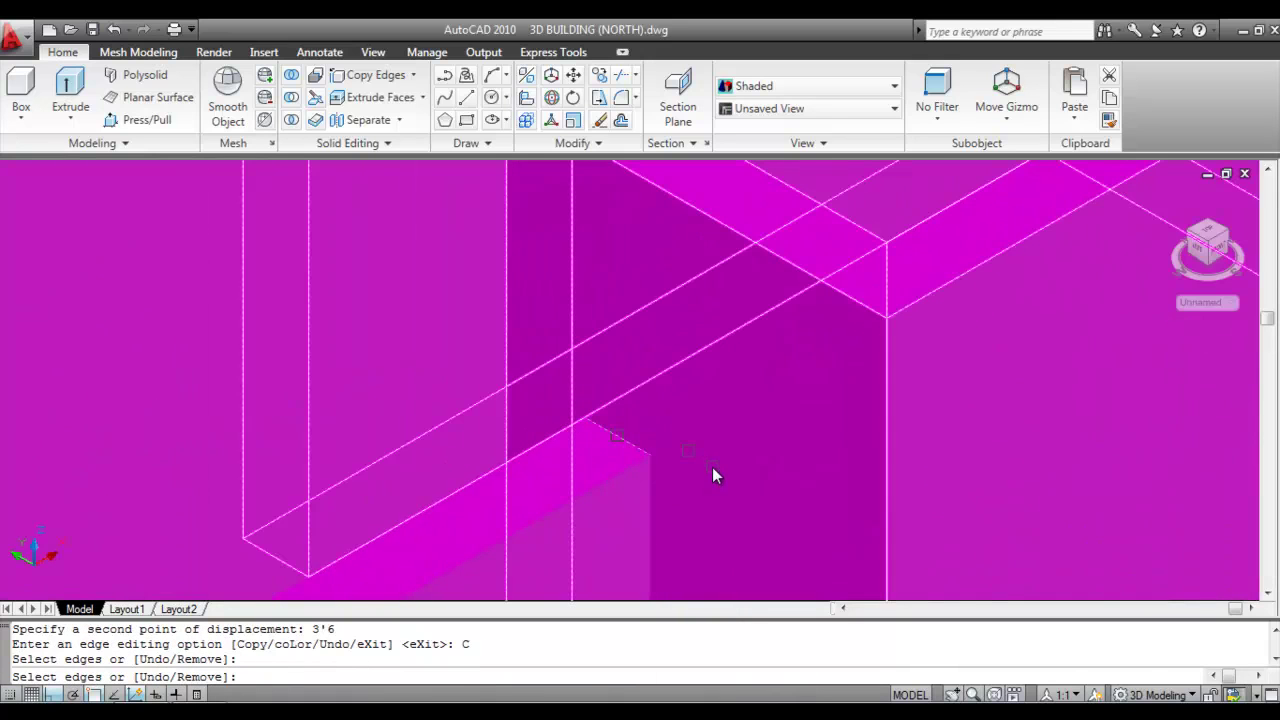
pyautogui.press('Return')
pyautogui.scroll(2, 662, 306)
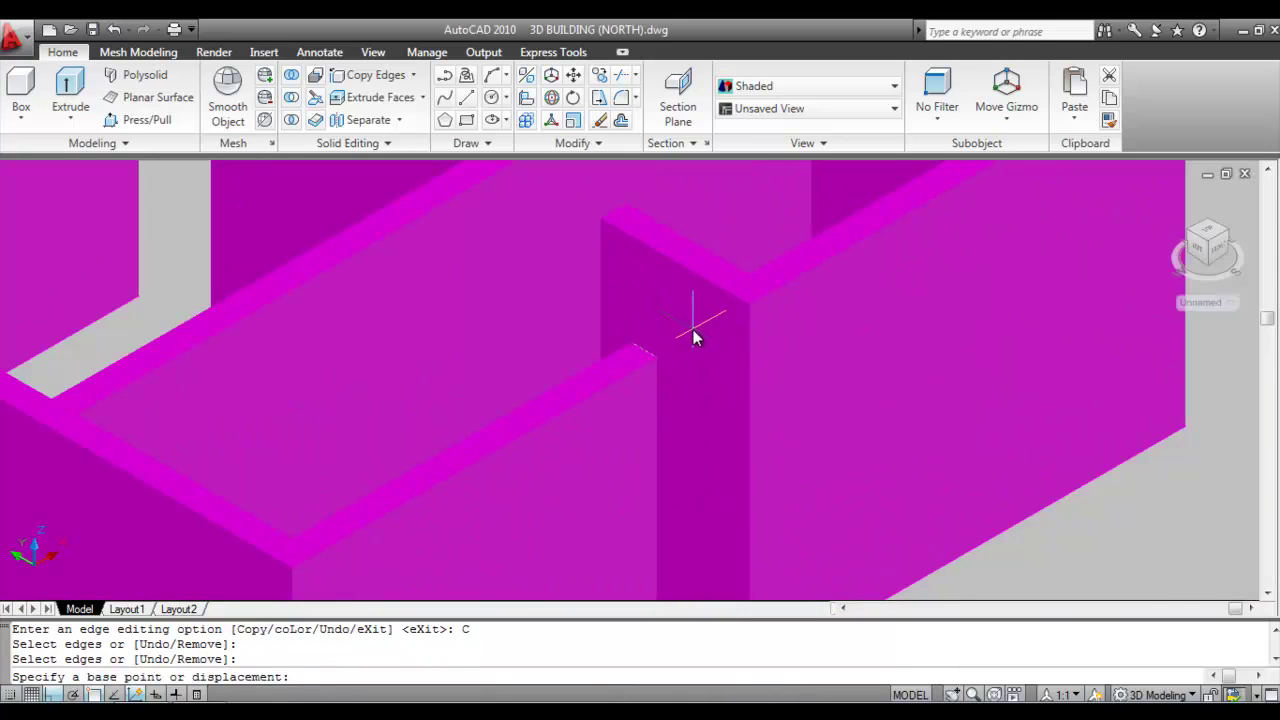
pyautogui.click(691, 337)
pyautogui.write('3')
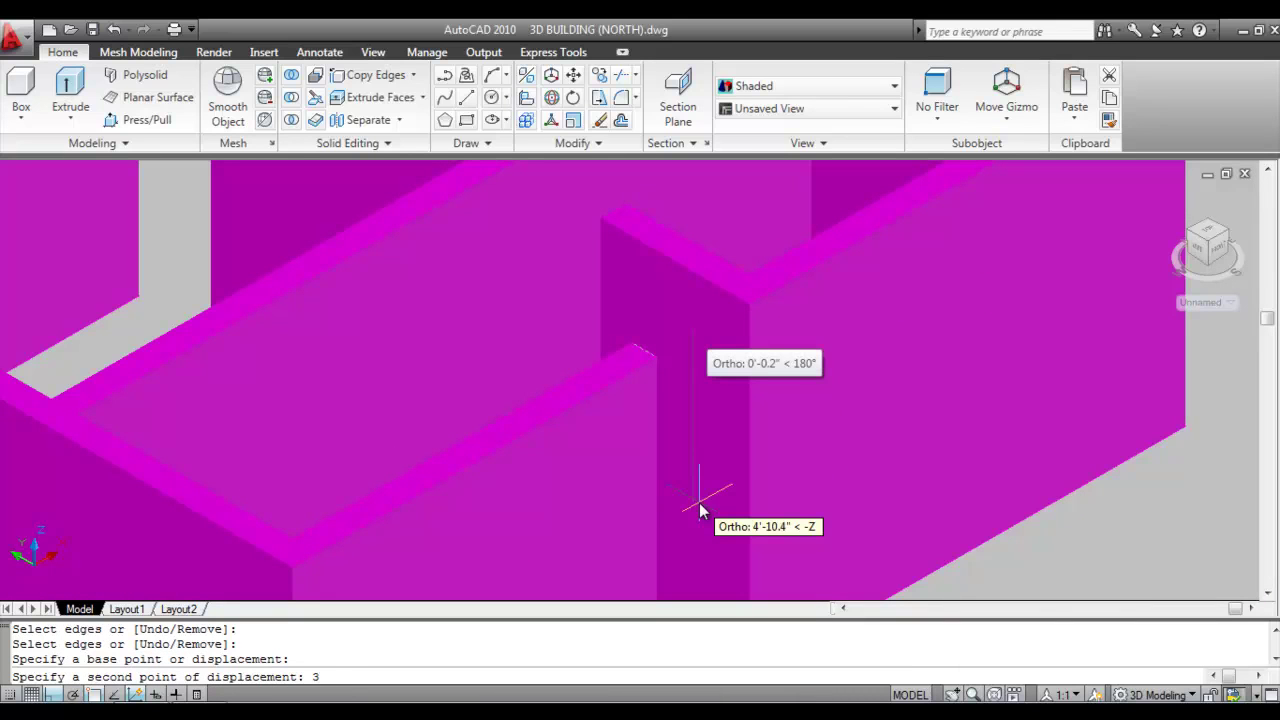
pyautogui.press('Return')
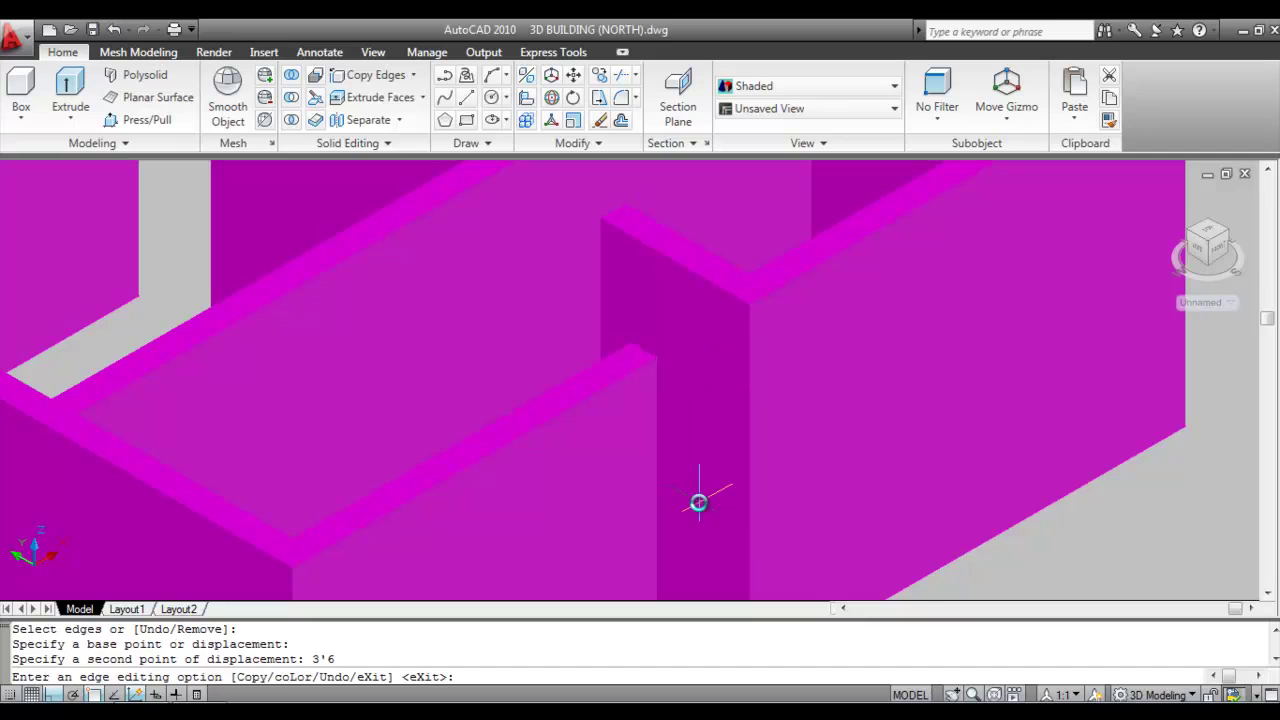
# End edge editing and orbit the building with 3D Orbit to examine the wall ends and openings from several directions.
pyautogui.scroll(-4, 680, 520)
pyautogui.scroll(4, 740, 443)
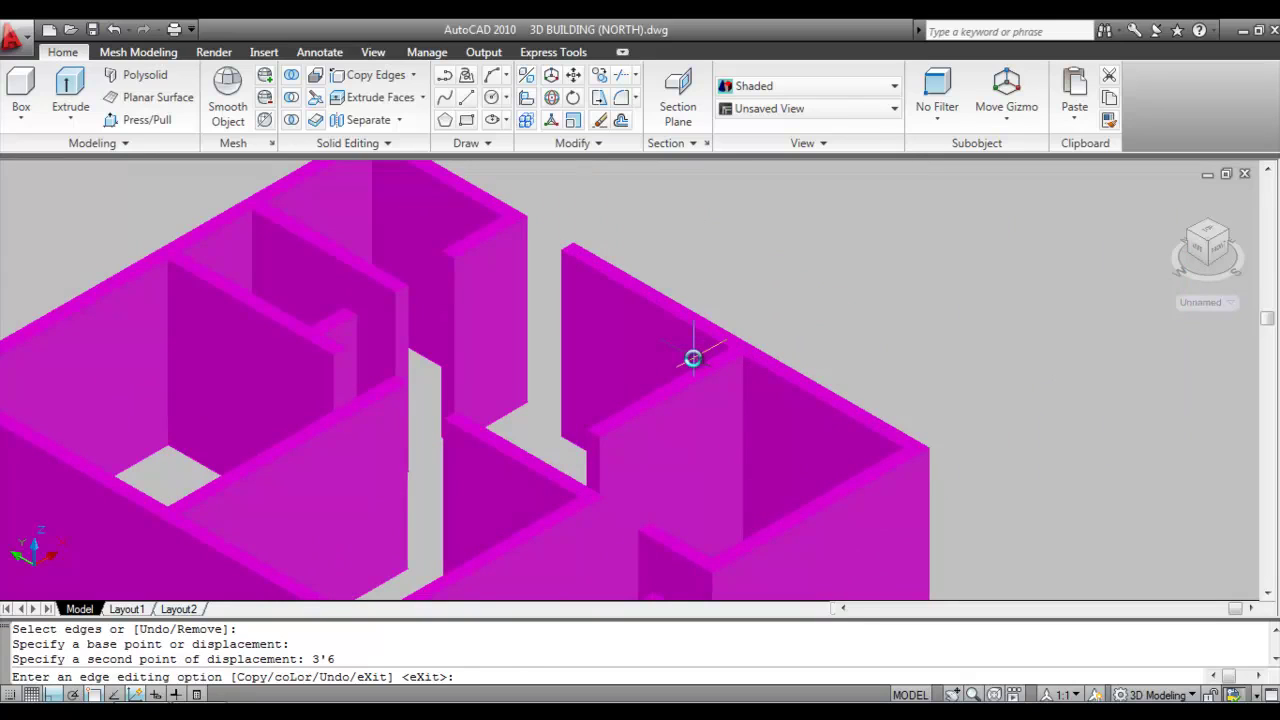
pyautogui.press('Escape')
pyautogui.write('3do')
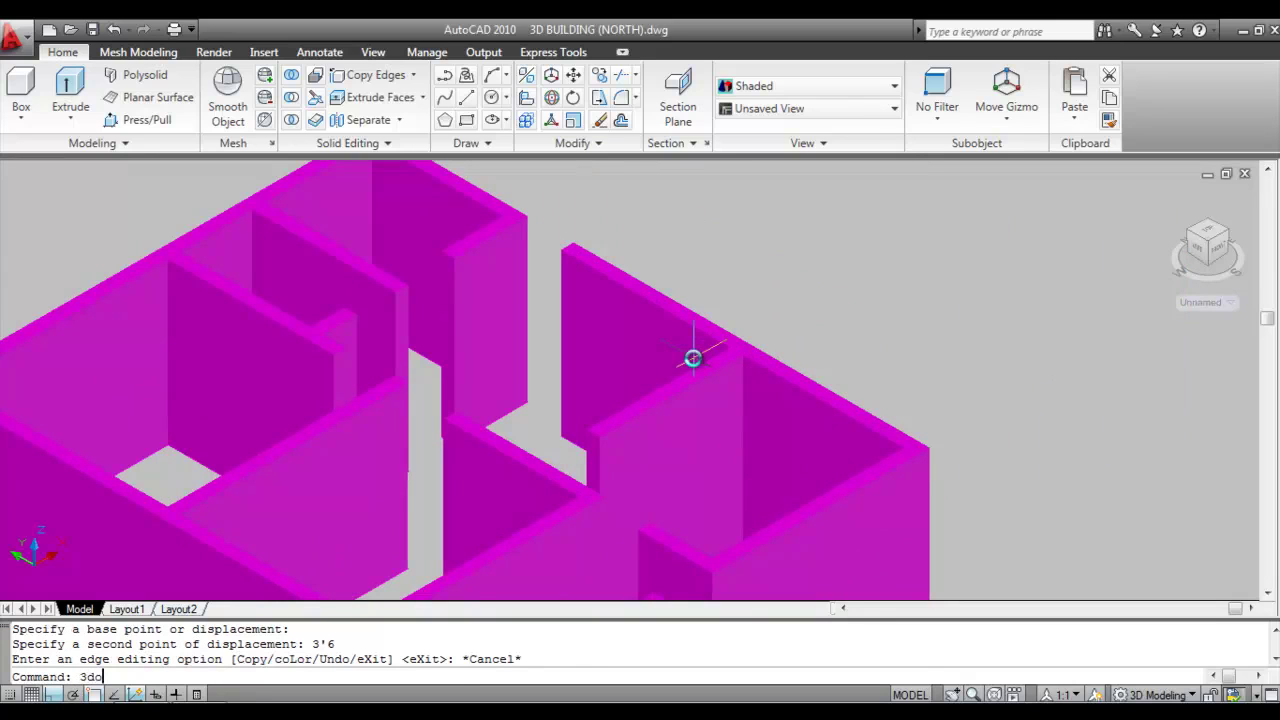
pyautogui.press('Return')
pyautogui.moveTo(789, 429); pyautogui.dragTo(629, 409)
pyautogui.moveTo(817, 451); pyautogui.dragTo(723, 466)
pyautogui.moveTo(617, 481); pyautogui.dragTo(583, 434)
pyautogui.moveTo(509, 340); pyautogui.dragTo(371, 443)
pyautogui.moveTo(426, 389); pyautogui.dragTo(534, 286)
pyautogui.moveTo(371, 363); pyautogui.dragTo(406, 400)
pyautogui.moveTo(683, 499); pyautogui.dragTo(858, 461)
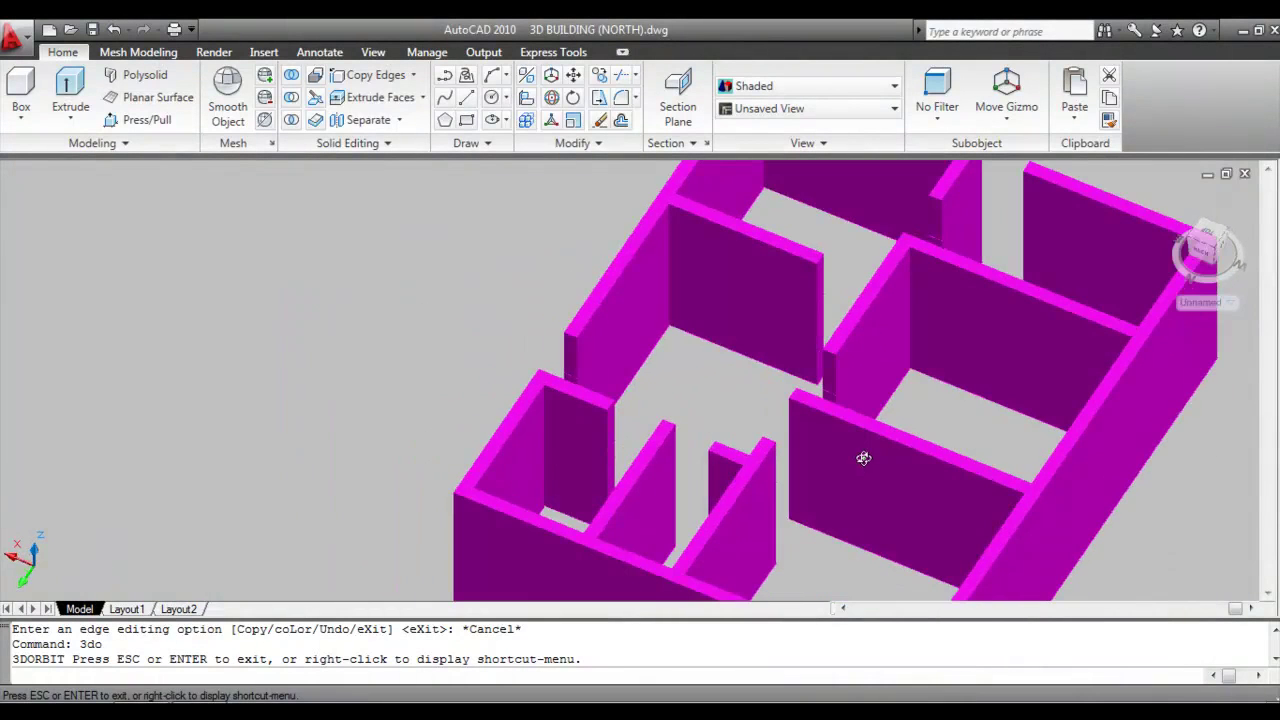
pyautogui.moveTo(903, 383); pyautogui.dragTo(680, 343)
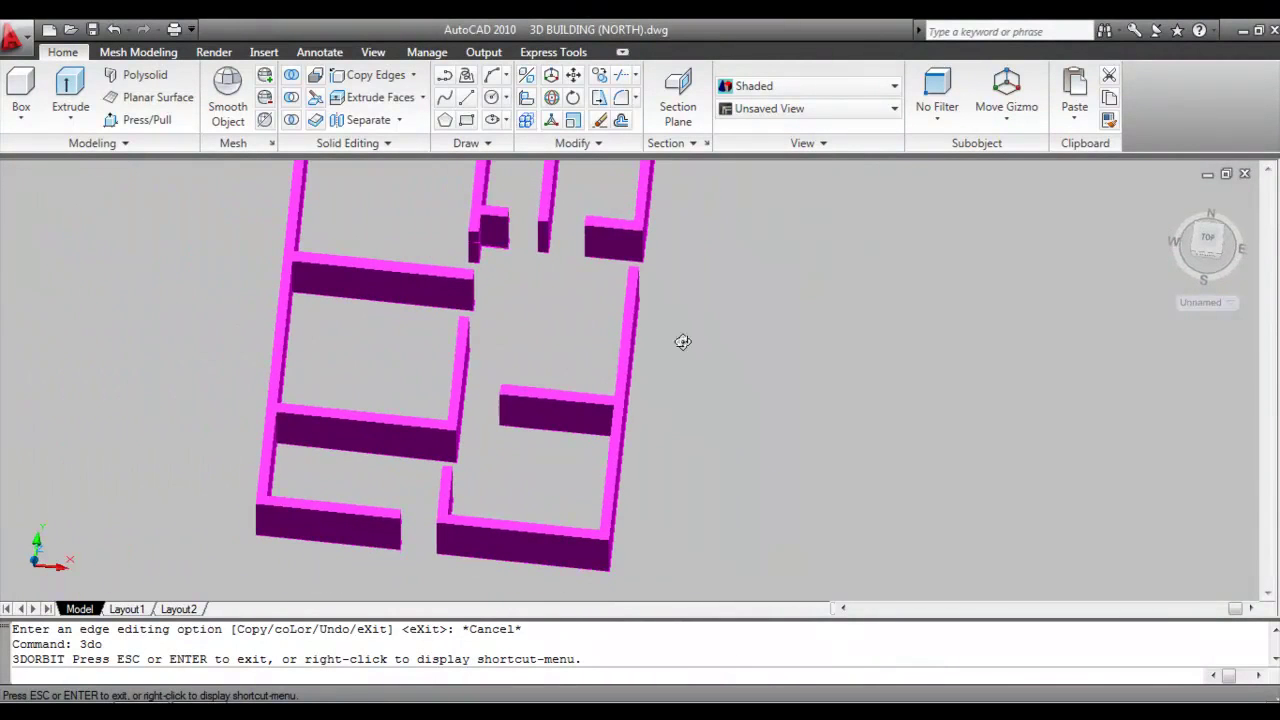
# Set the model to the SW Isometric view.
pyautogui.click(775, 108)
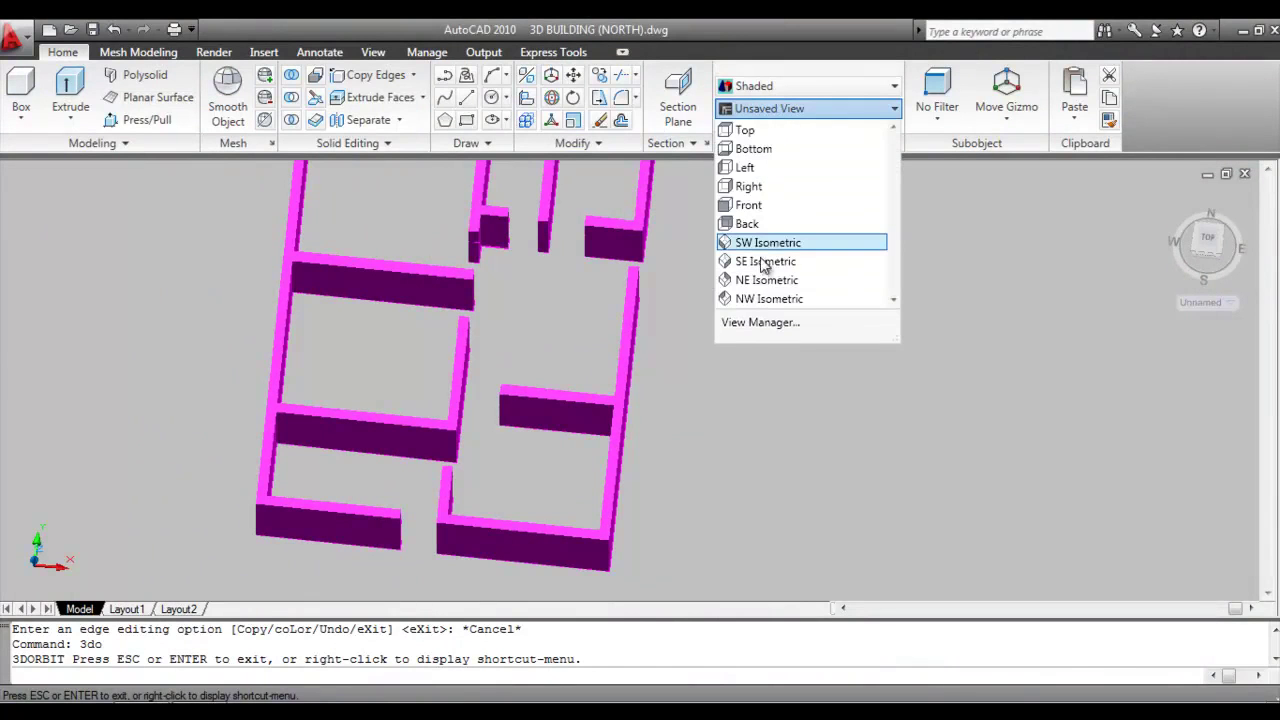
pyautogui.click(765, 243)
pyautogui.click(776, 276)
pyautogui.click(591, 214)
pyautogui.scroll(3, 705, 257)
pyautogui.scroll(-5, 720, 267)
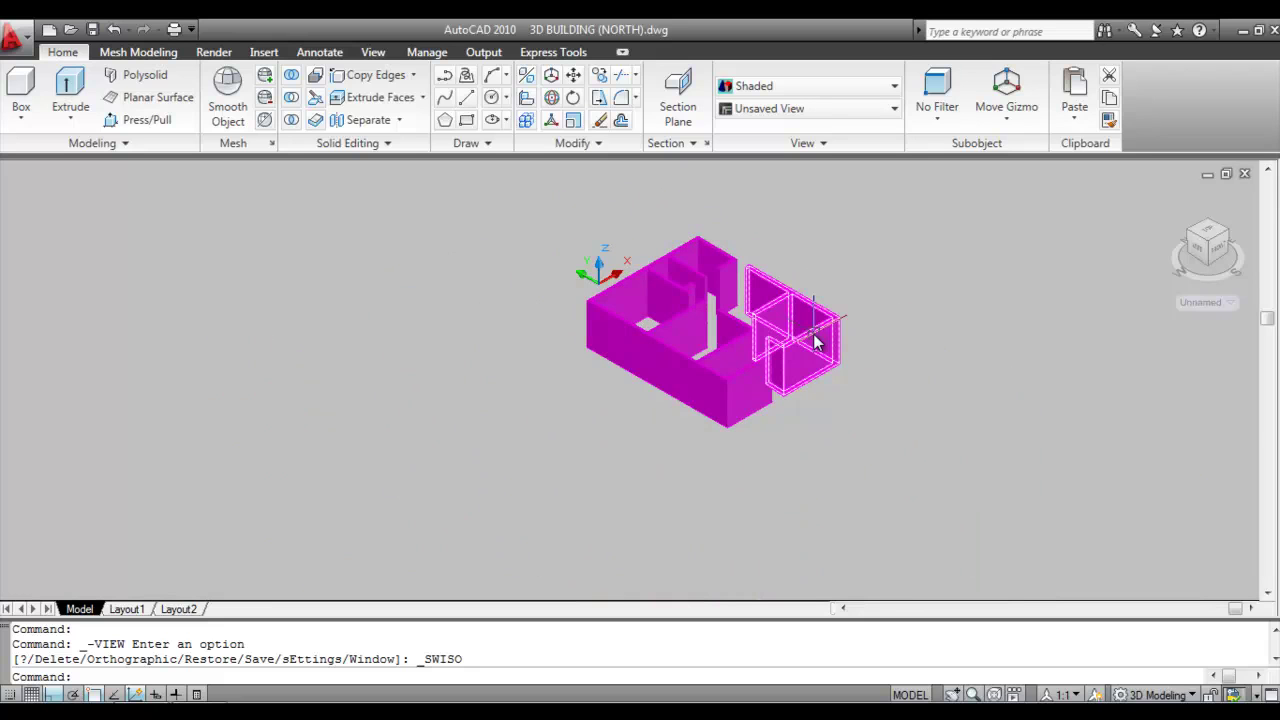
# Press/Pull the upper end face of the far corner room's short return wall across the door opening to the facing partition's end corner.
pyautogui.scroll(6, 734, 286)
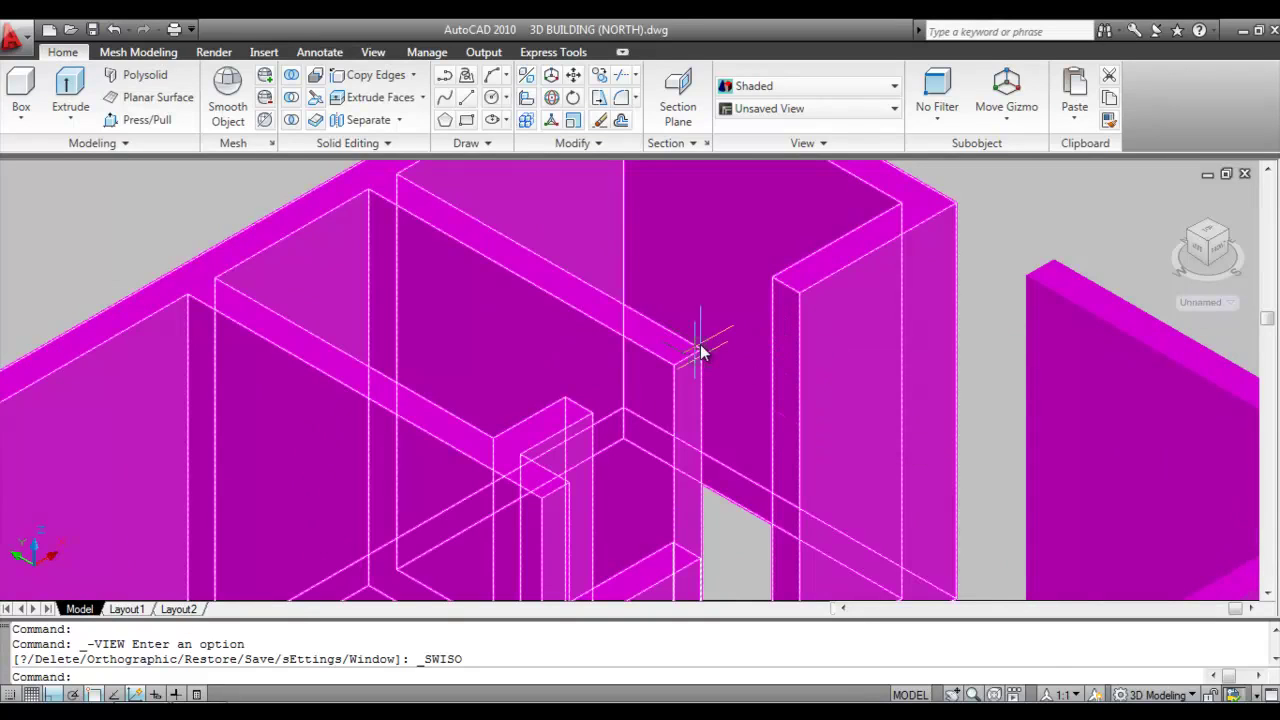
pyautogui.moveTo(705, 358)
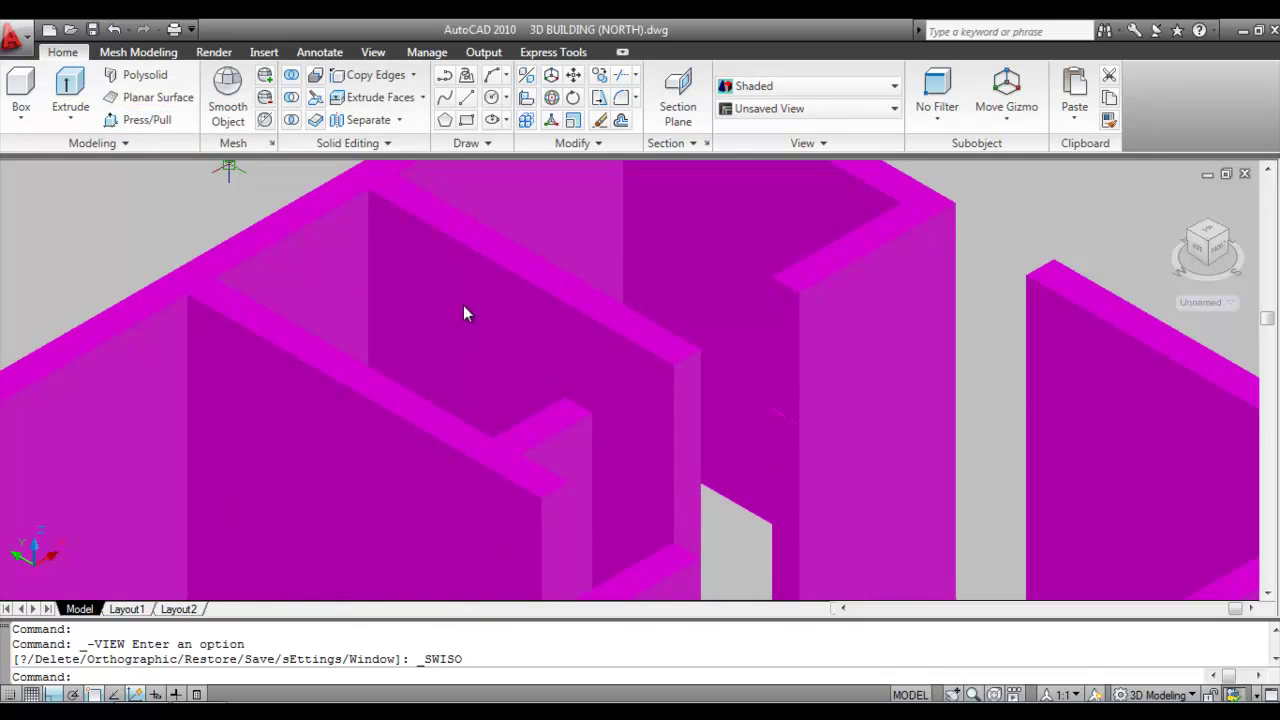
pyautogui.hotkey('ctrl', 'shift', 'e')
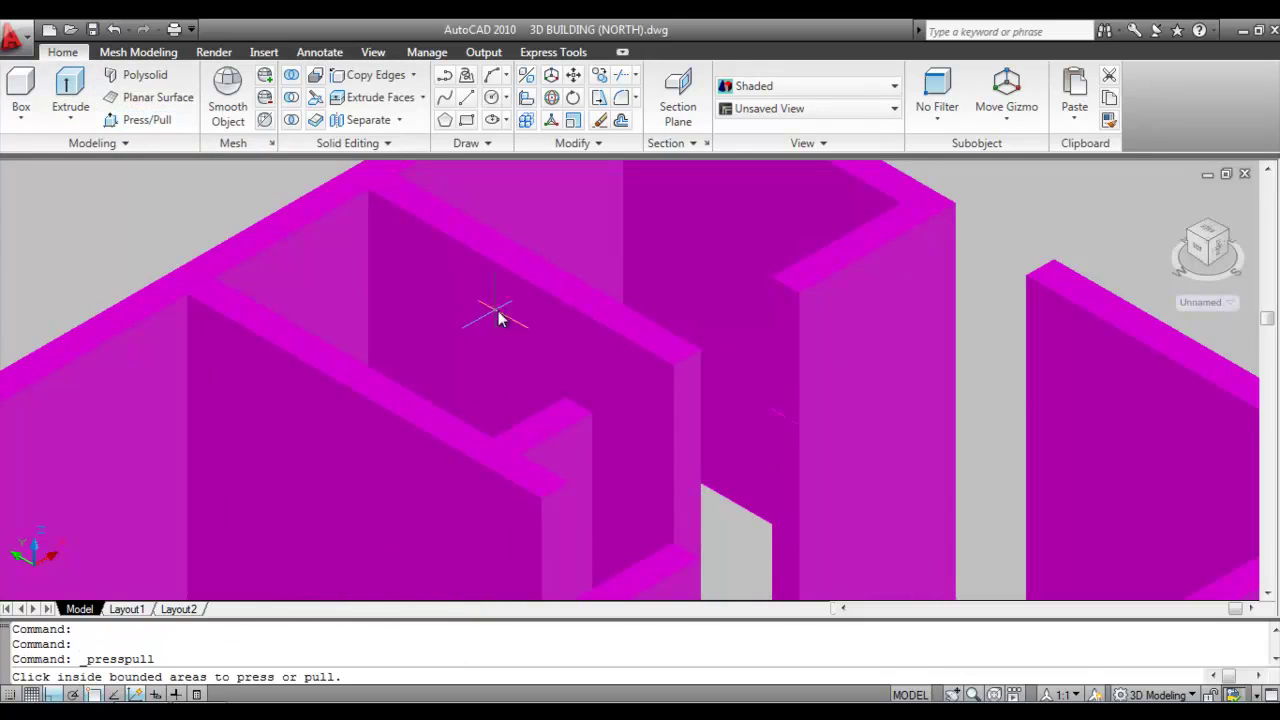
pyautogui.click(789, 334)
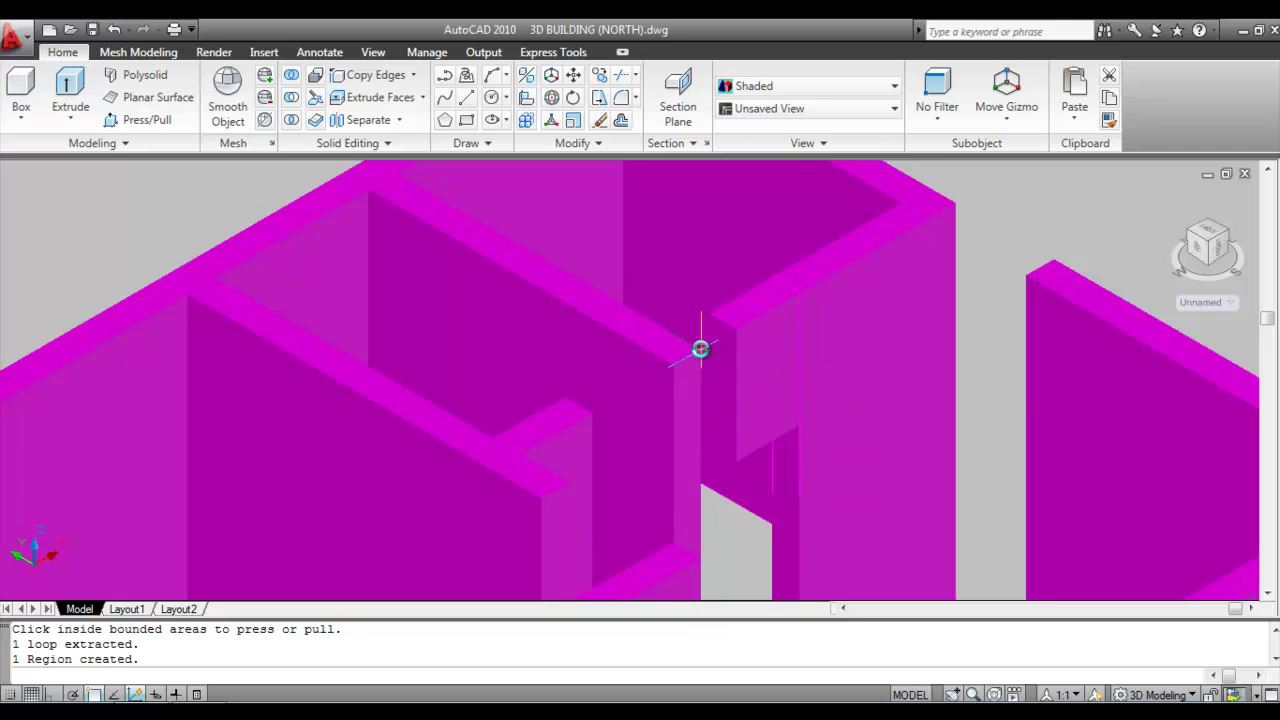
pyautogui.click(700, 350)
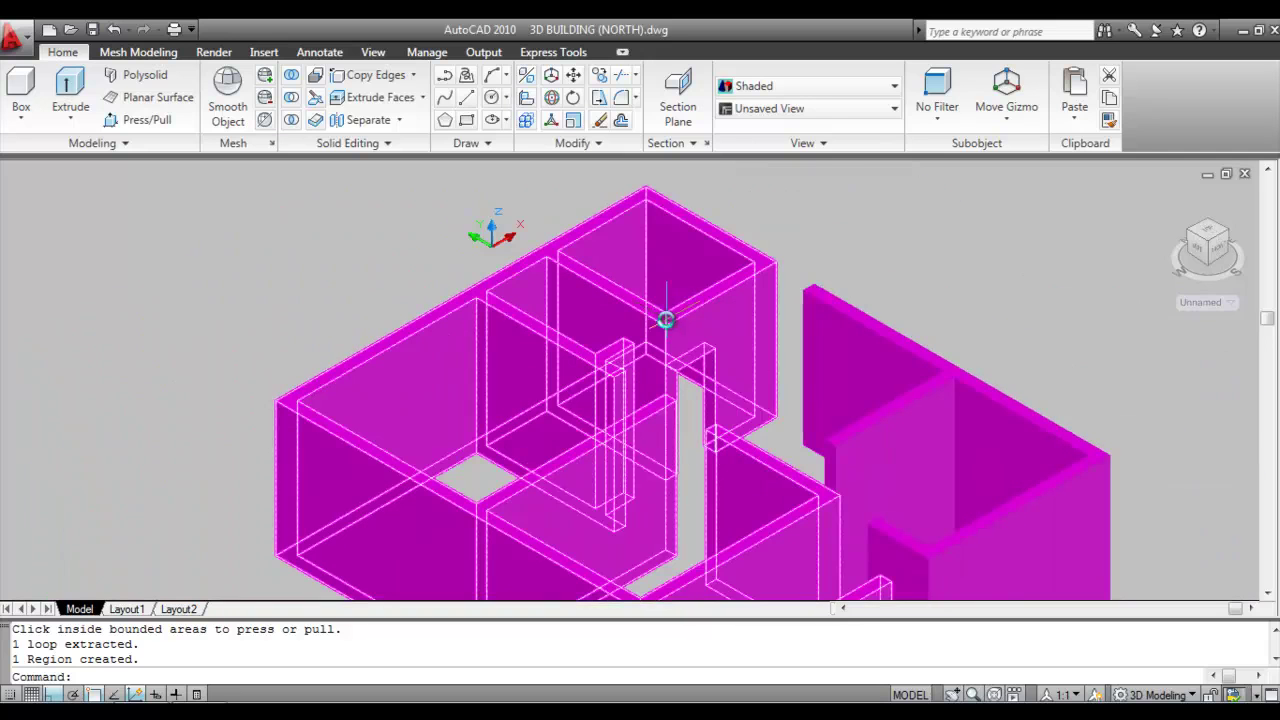
# Press/Pull the upper end face of the large room's partition, beside the short stub wall, across the opening to the adjoining wall's end corner.
pyautogui.scroll(4, 669, 323)
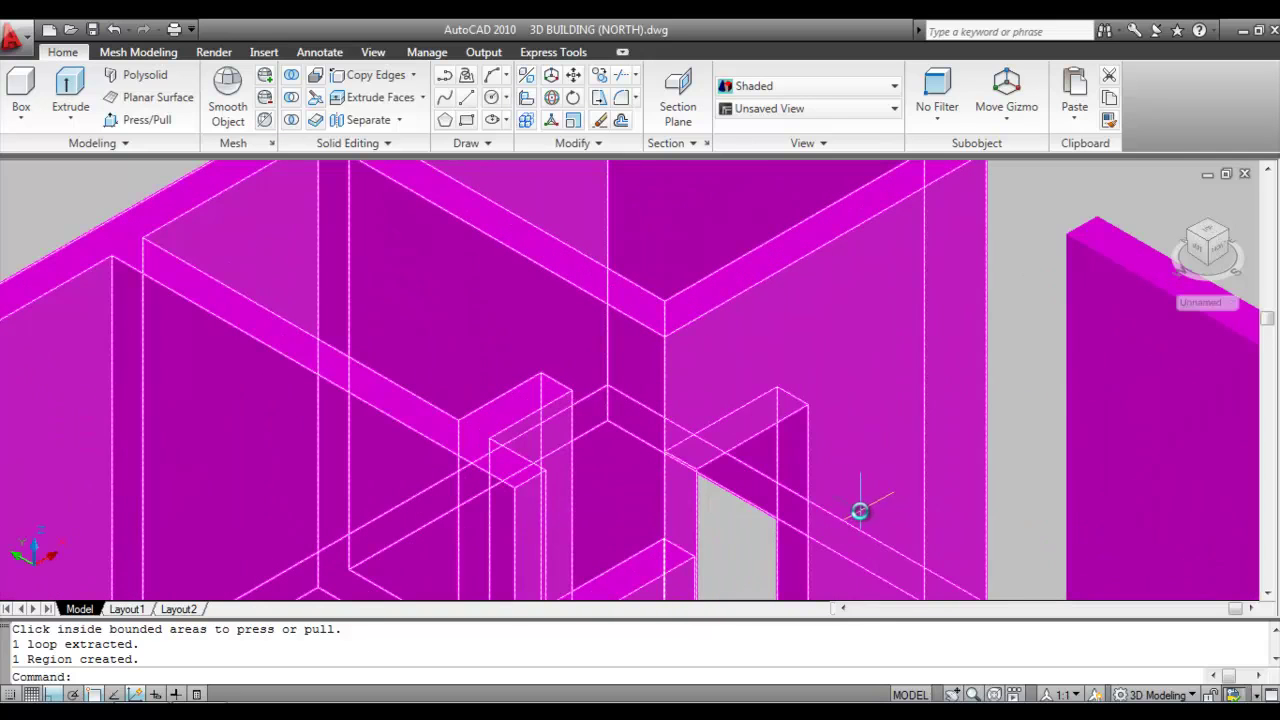
pyautogui.scroll(-3, 805, 425)
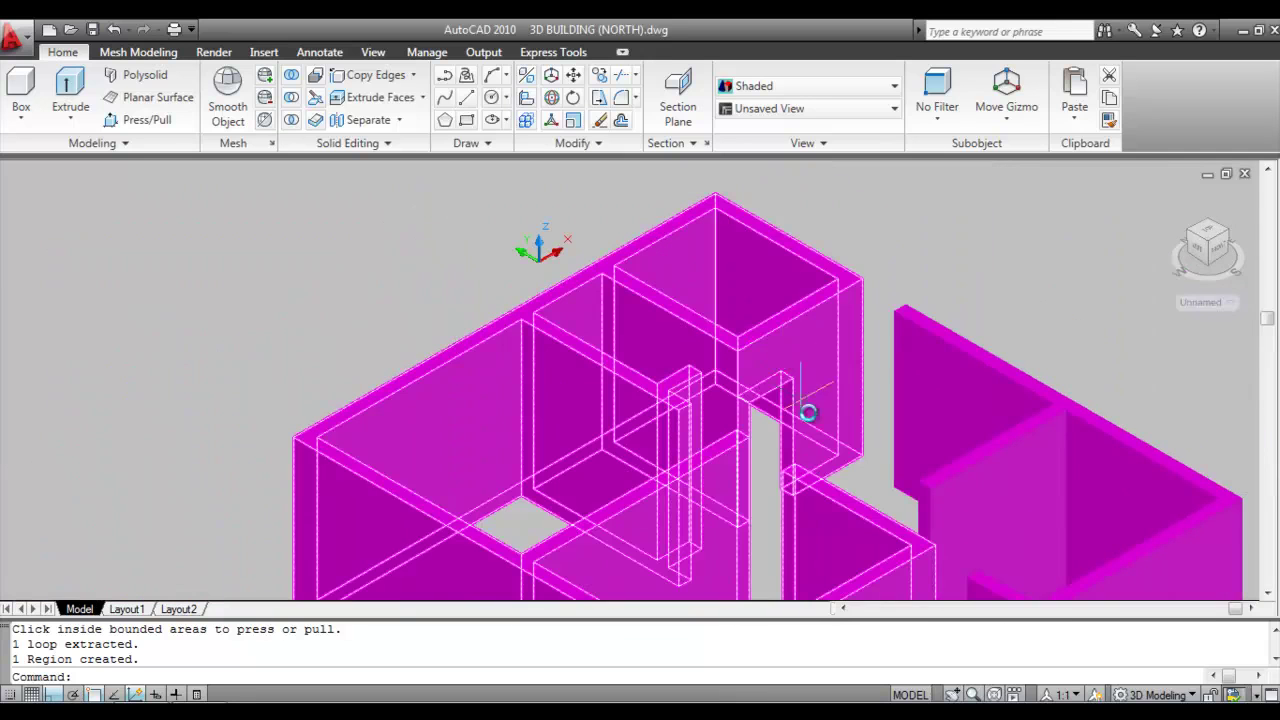
pyautogui.scroll(4, 916, 521)
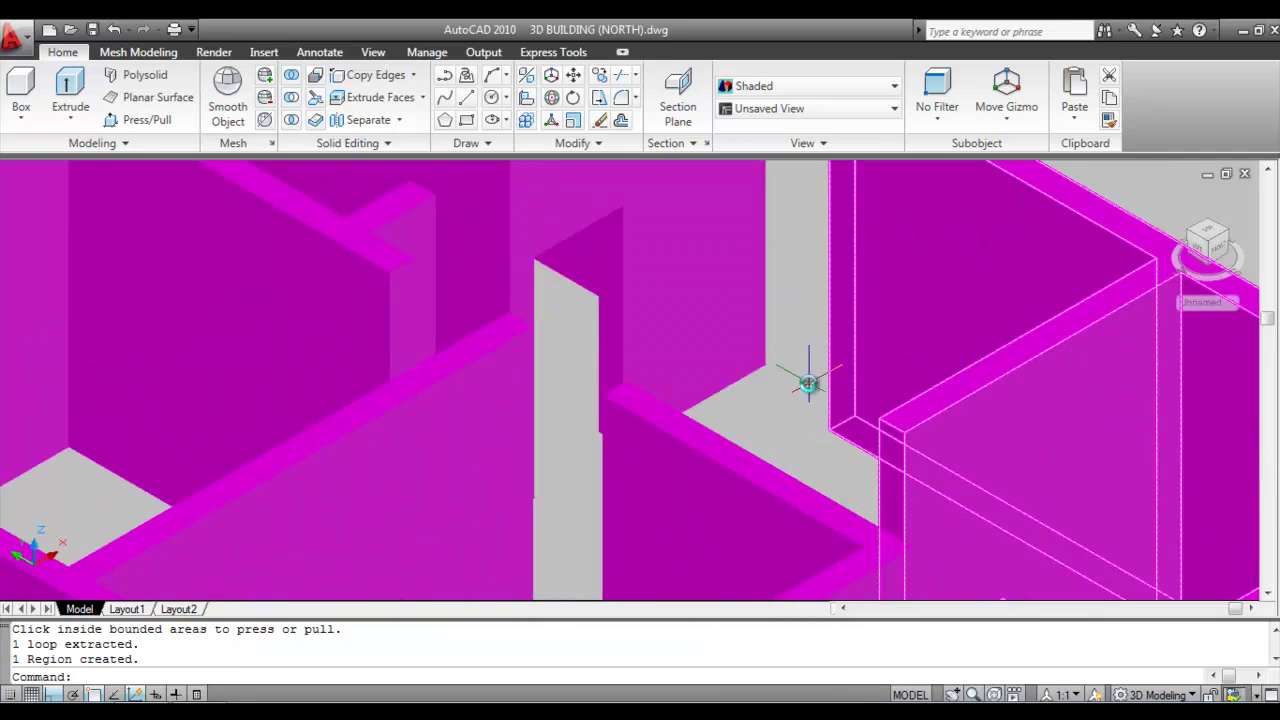
pyautogui.scroll(-2, 830, 405)
pyautogui.scroll(2, 555, 333)
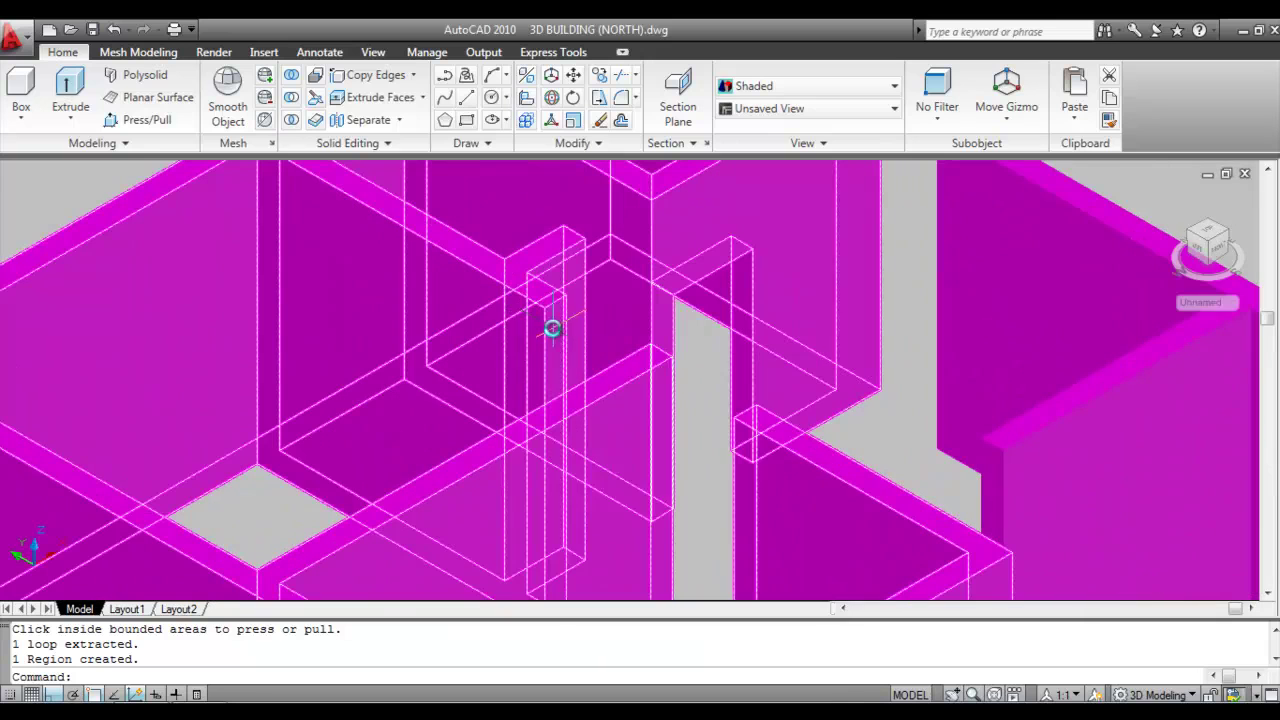
pyautogui.rightClick(563, 347)
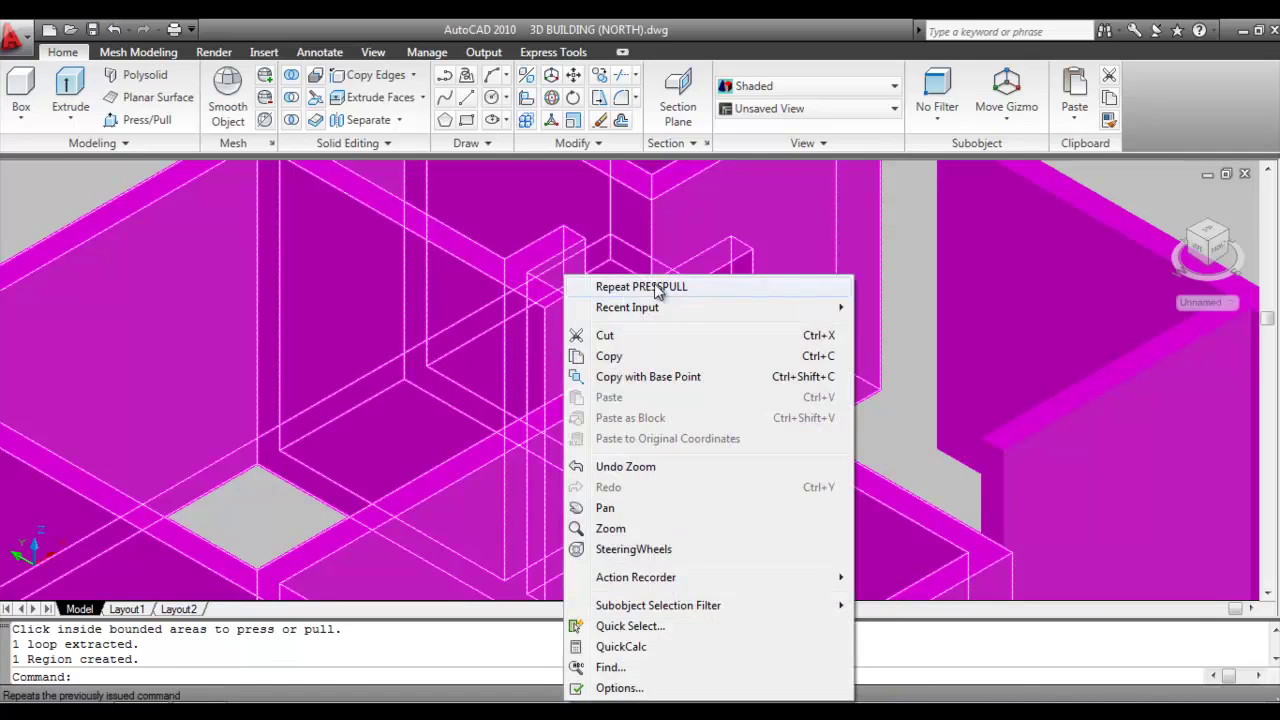
pyautogui.click(600, 305)
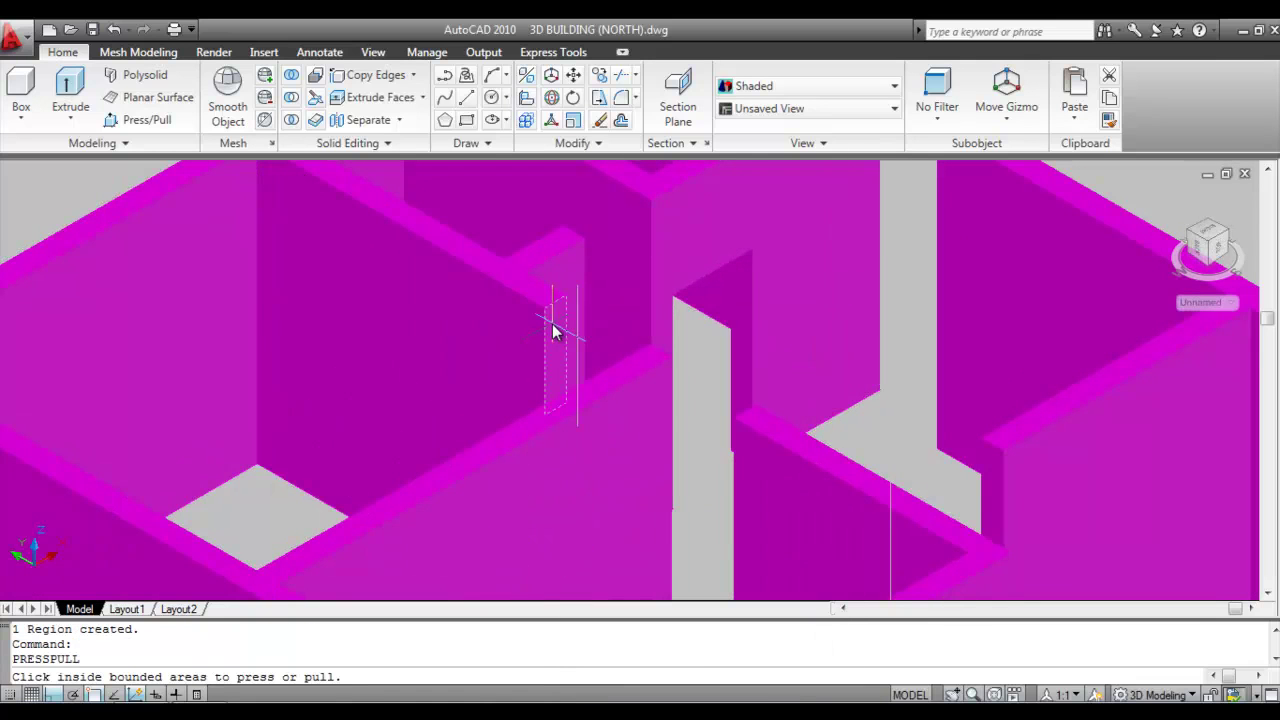
pyautogui.click(555, 333)
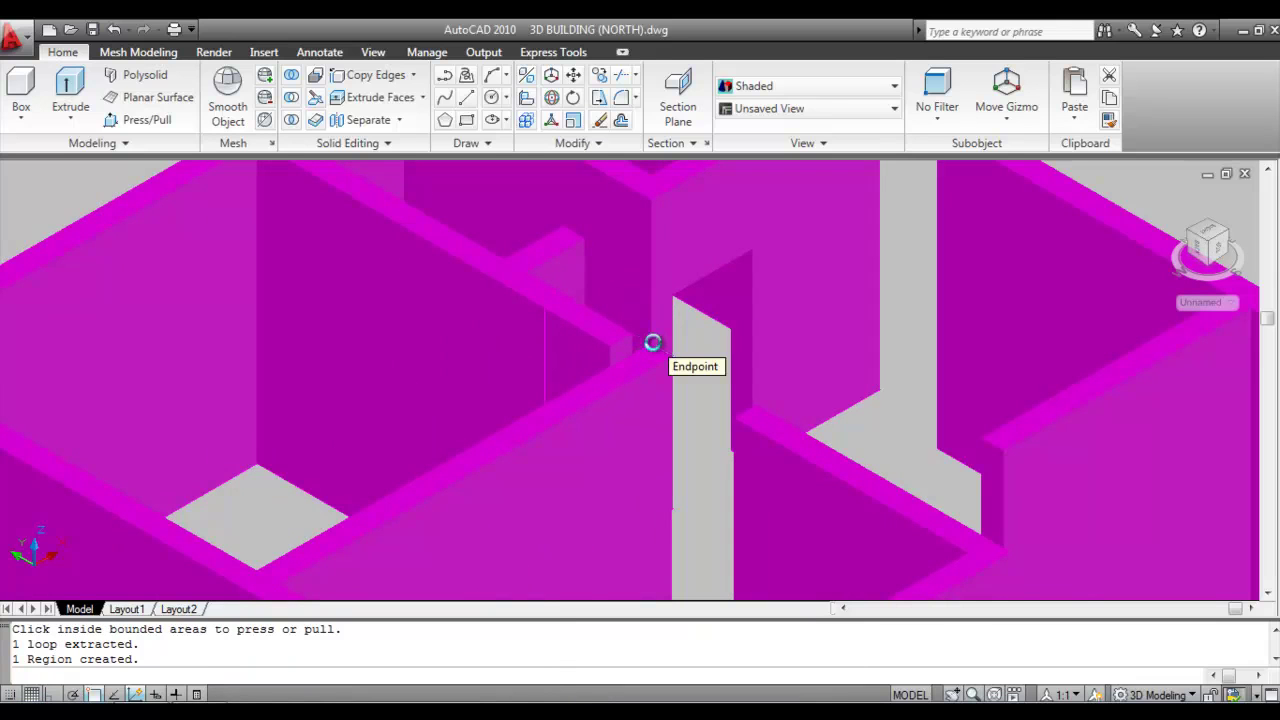
pyautogui.click(652, 342)
# Press/Pull the upper end face of the separate block's dividing wall across the gap to the middle room's wall.
pyautogui.scroll(-5, 526, 286)
pyautogui.scroll(5, 557, 309)
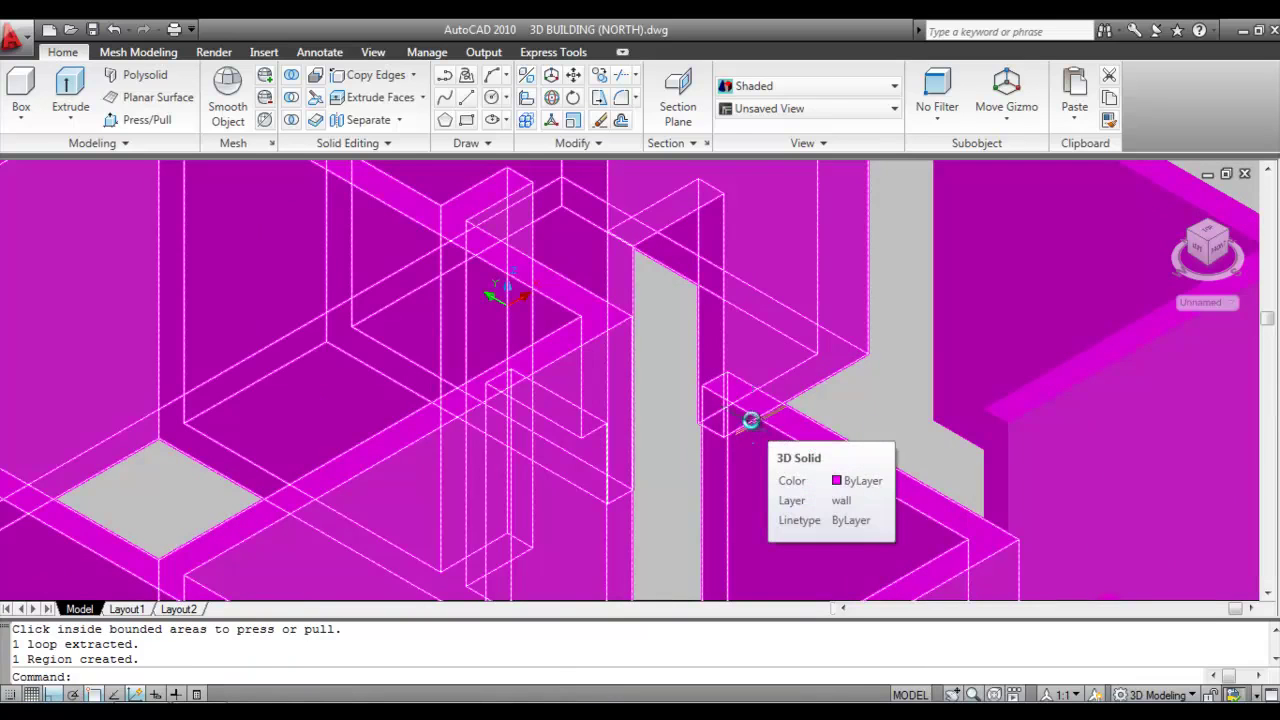
pyautogui.scroll(-1, 740, 360)
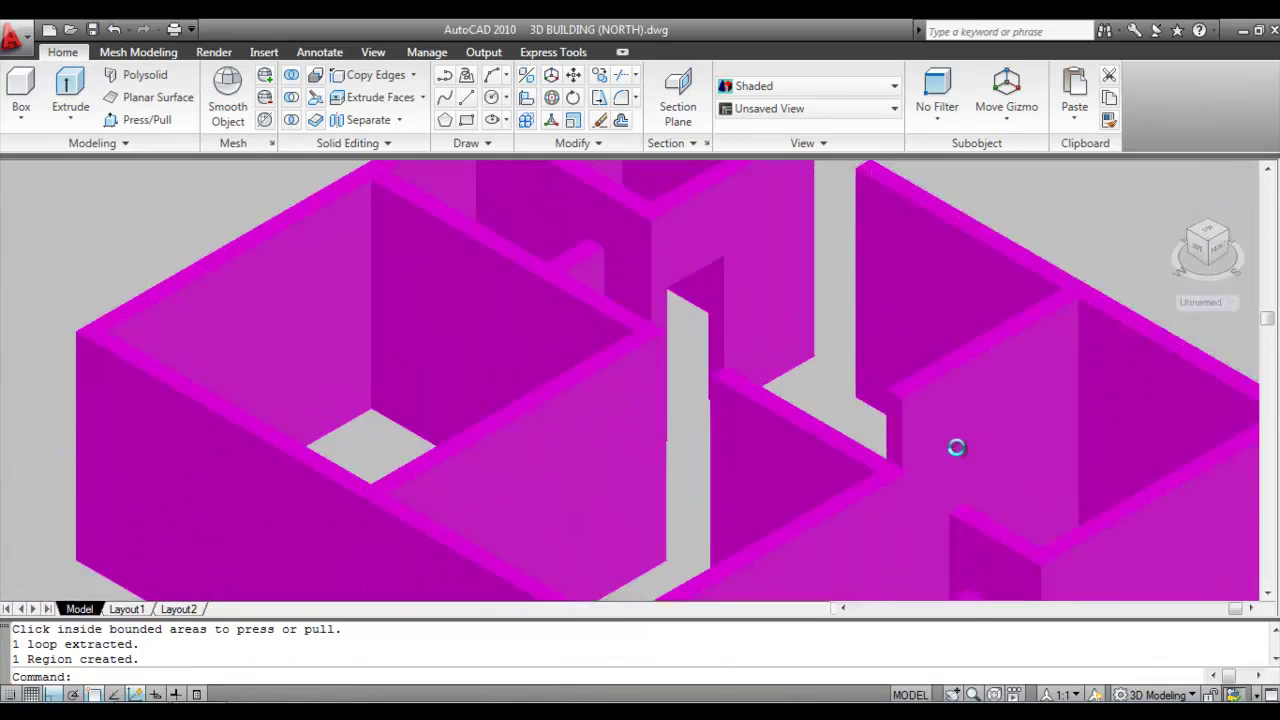
pyautogui.scroll(2, 956, 447)
pyautogui.rightClick(856, 277)
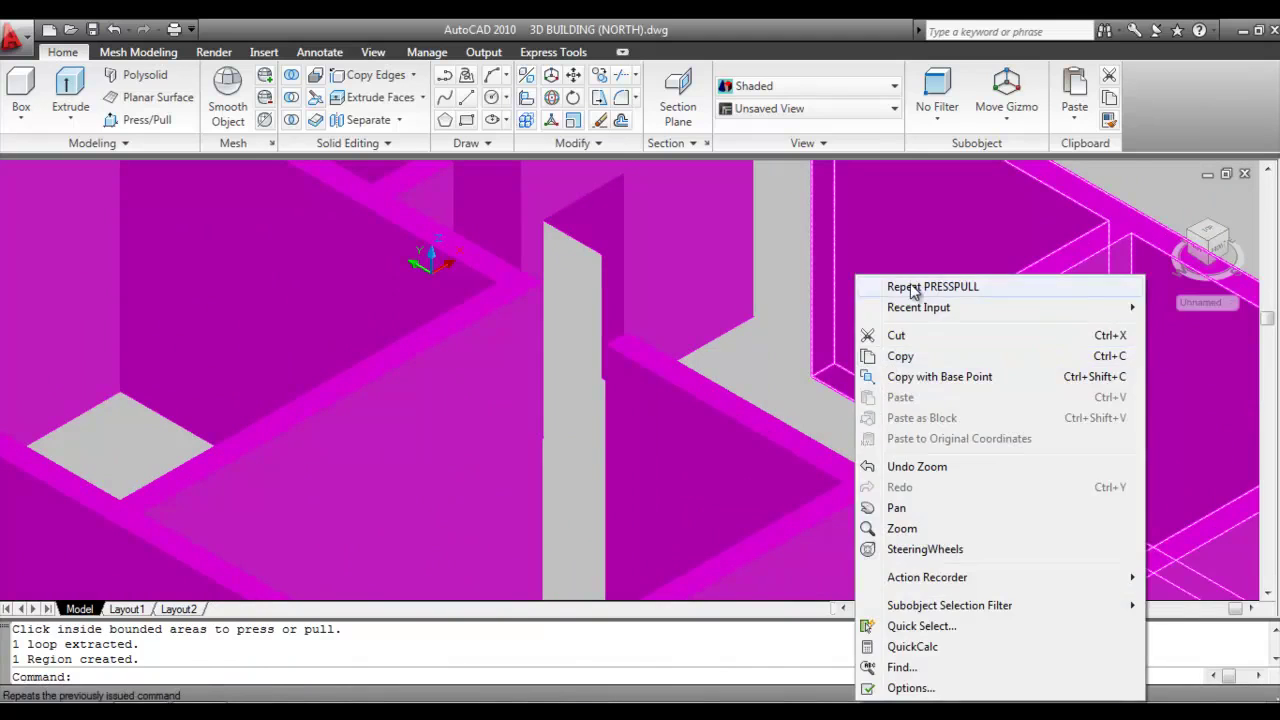
pyautogui.click(912, 288)
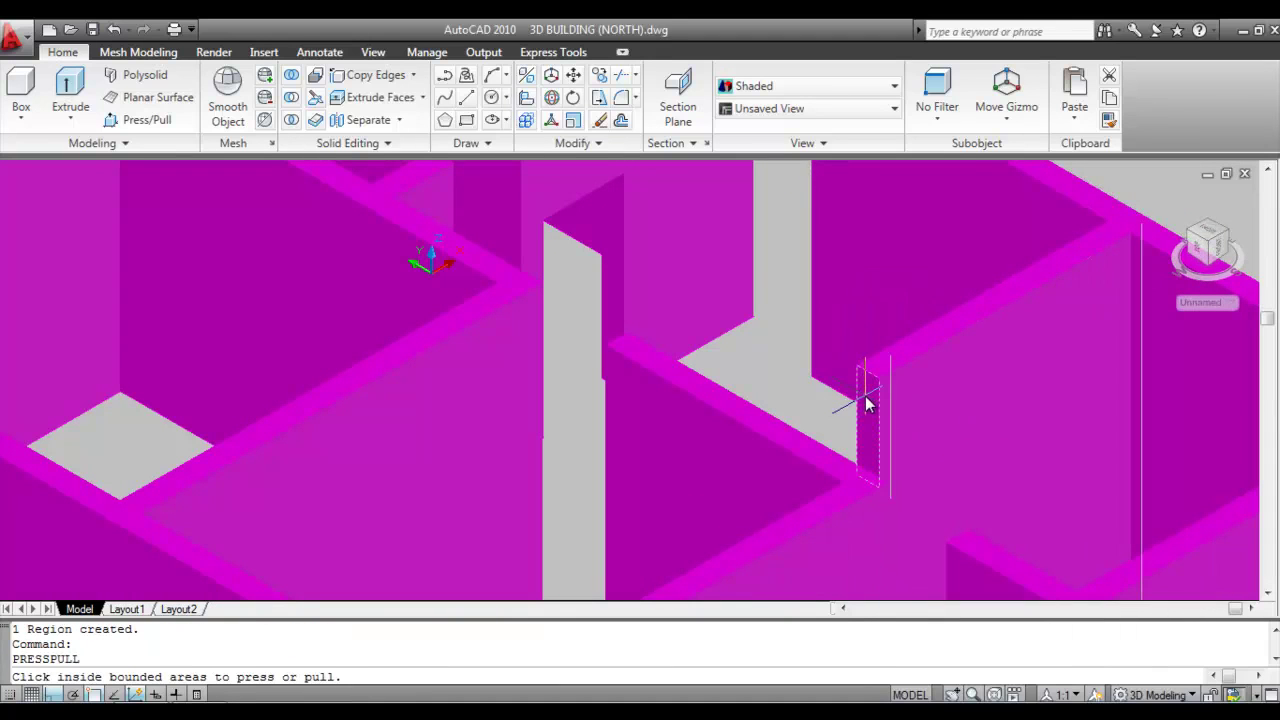
pyautogui.click(867, 402)
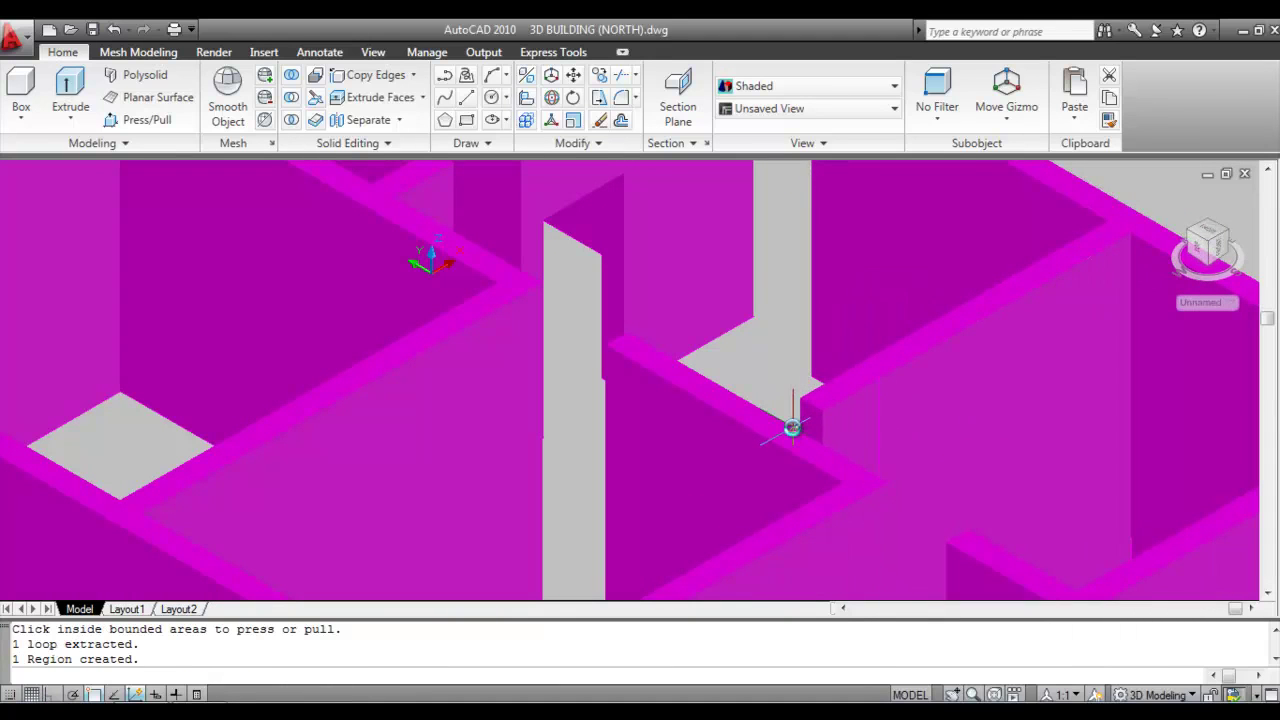
pyautogui.click(792, 428)
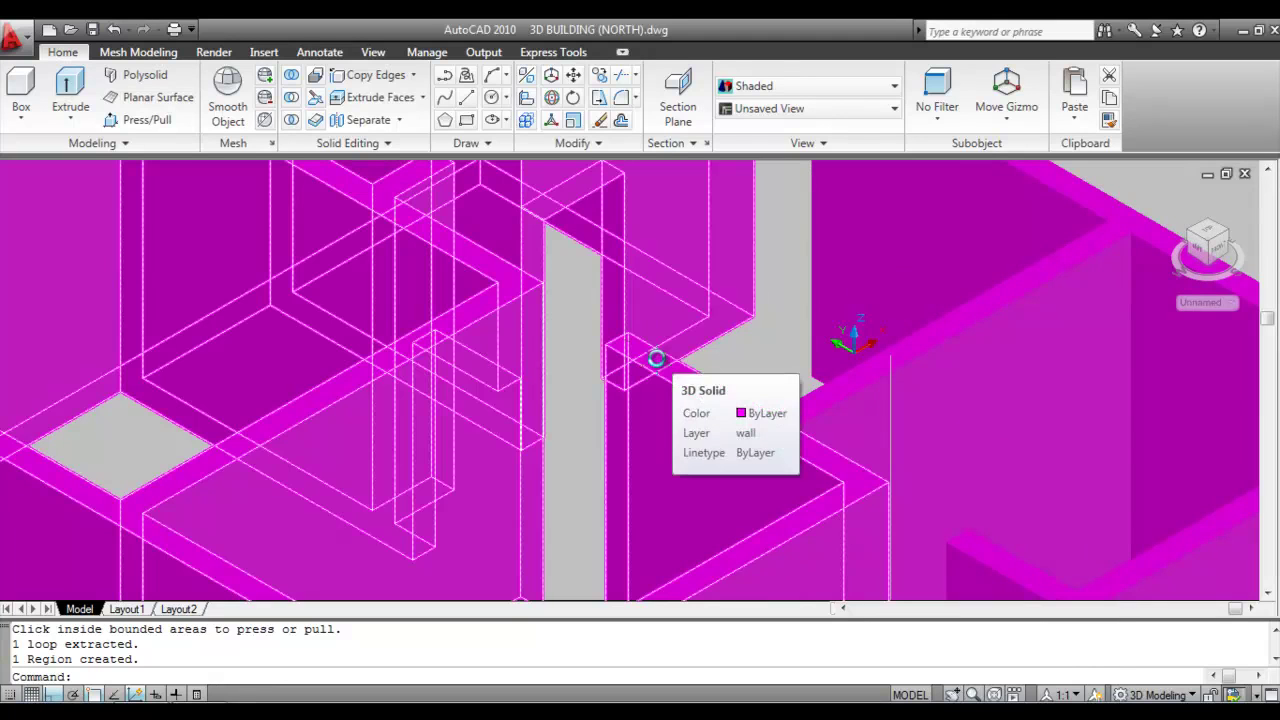
# Switch to the SE Isometric view and Press/Pull the short stub wall's upper end face across the opening to the small corner room's wall corner.
pyautogui.scroll(-5, 656, 358)
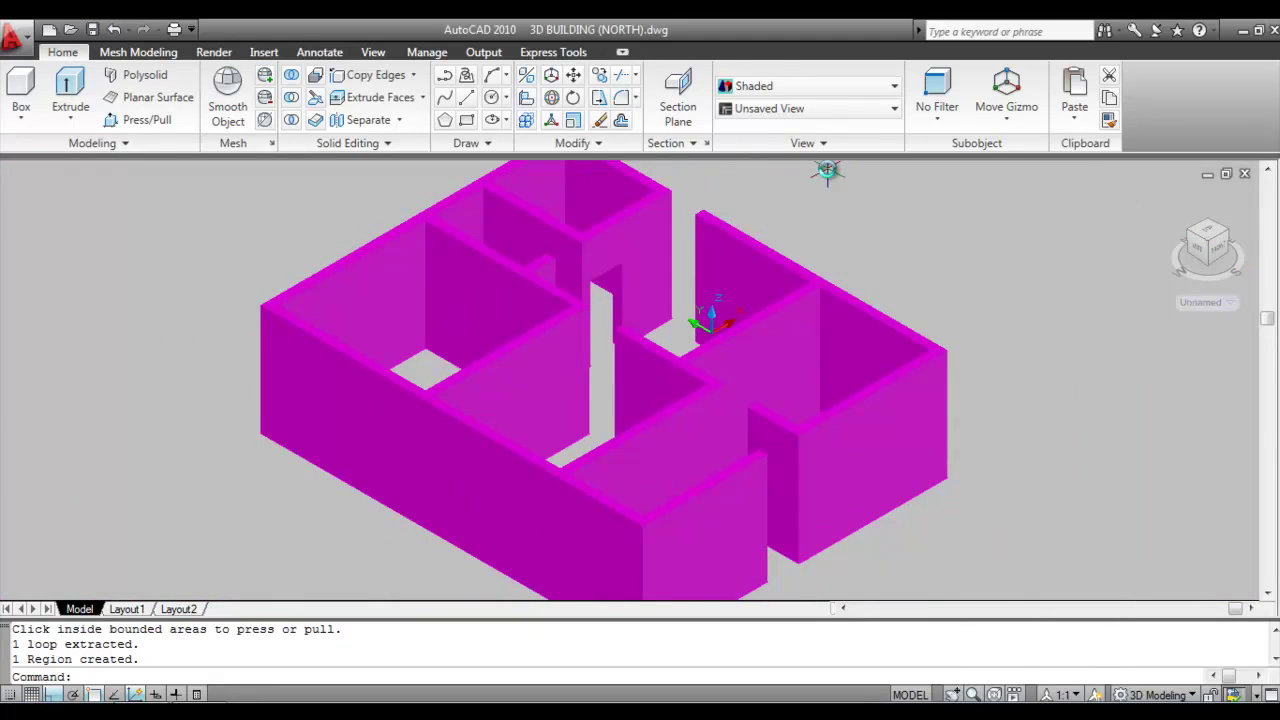
pyautogui.click(812, 112)
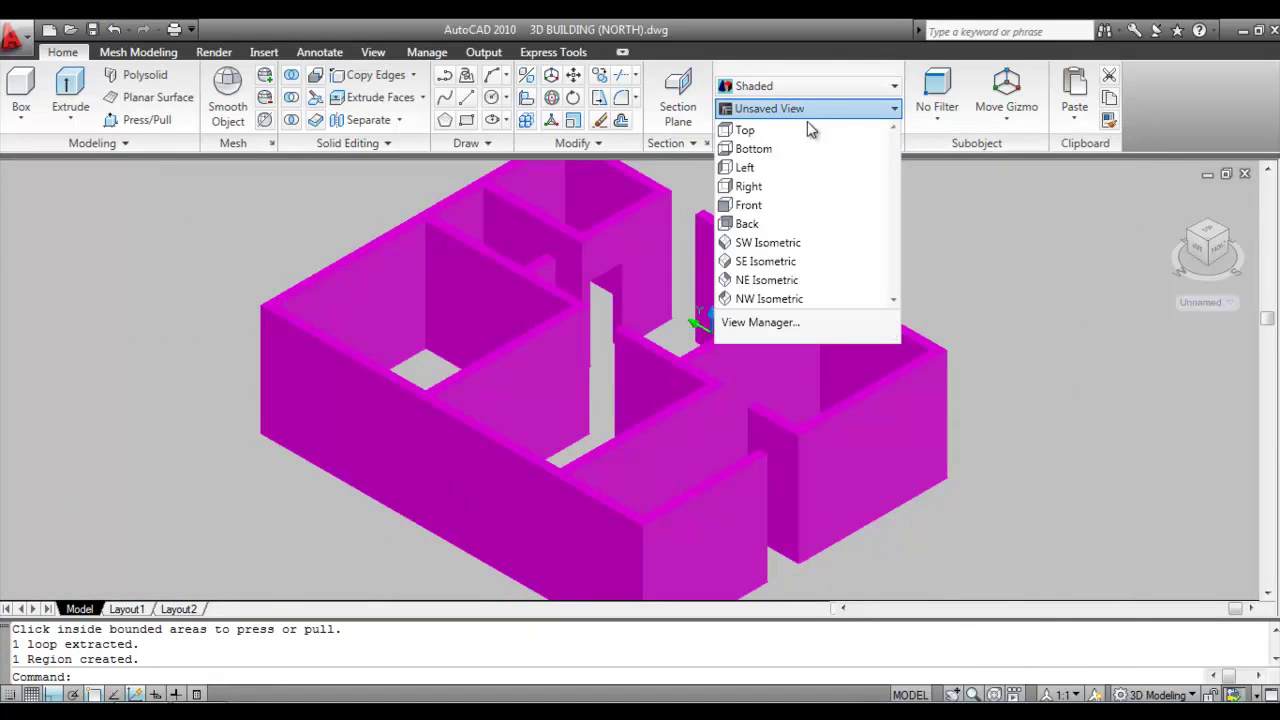
pyautogui.click(780, 262)
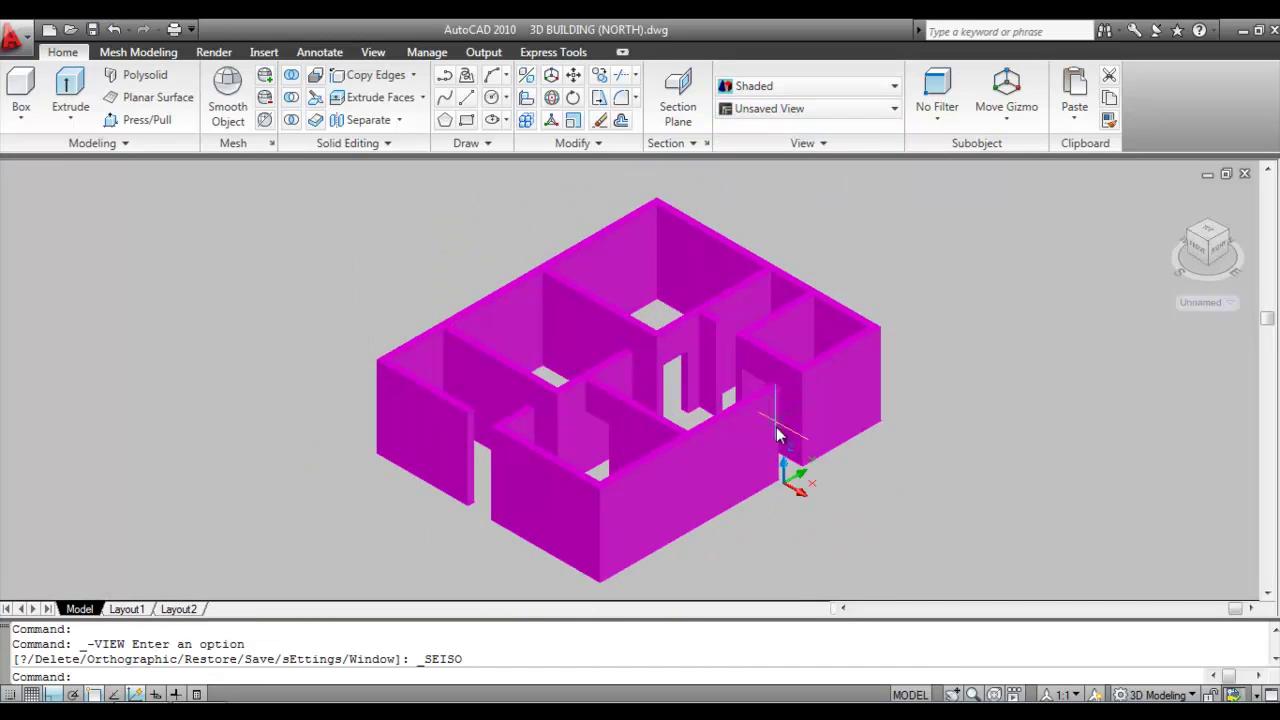
pyautogui.scroll(5, 763, 357)
pyautogui.click(145, 119)
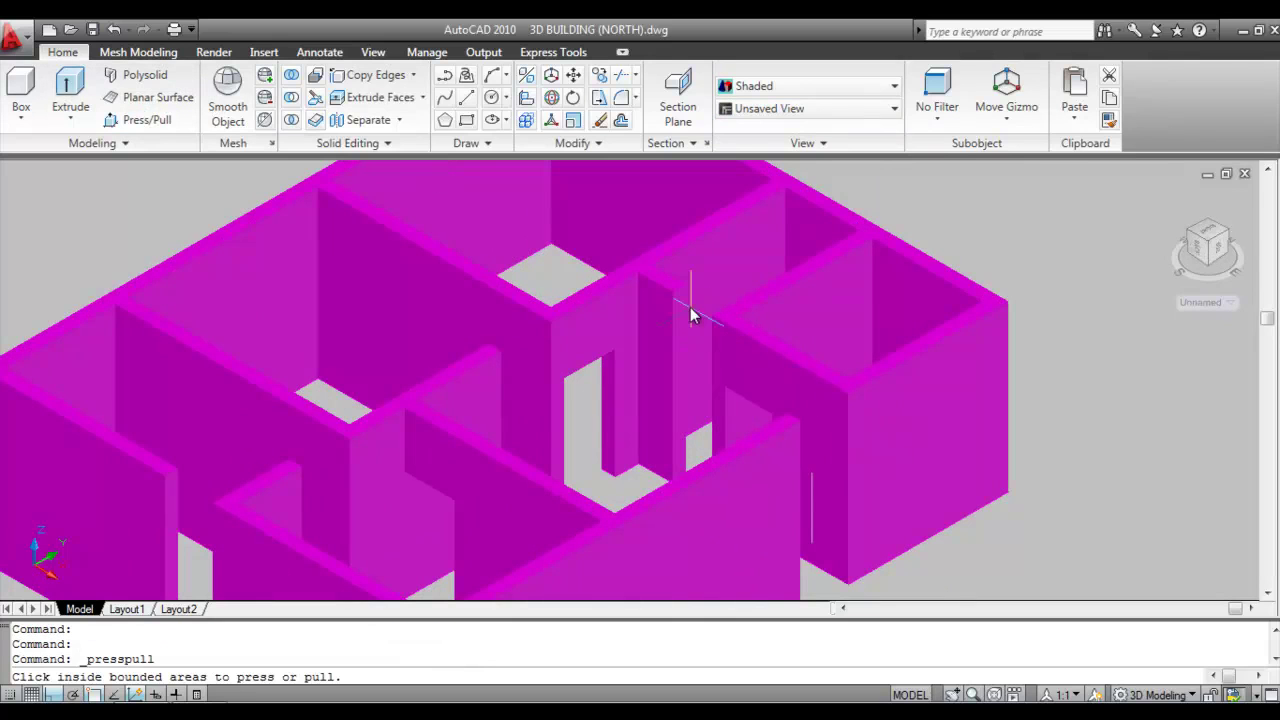
pyautogui.scroll(5, 681, 328)
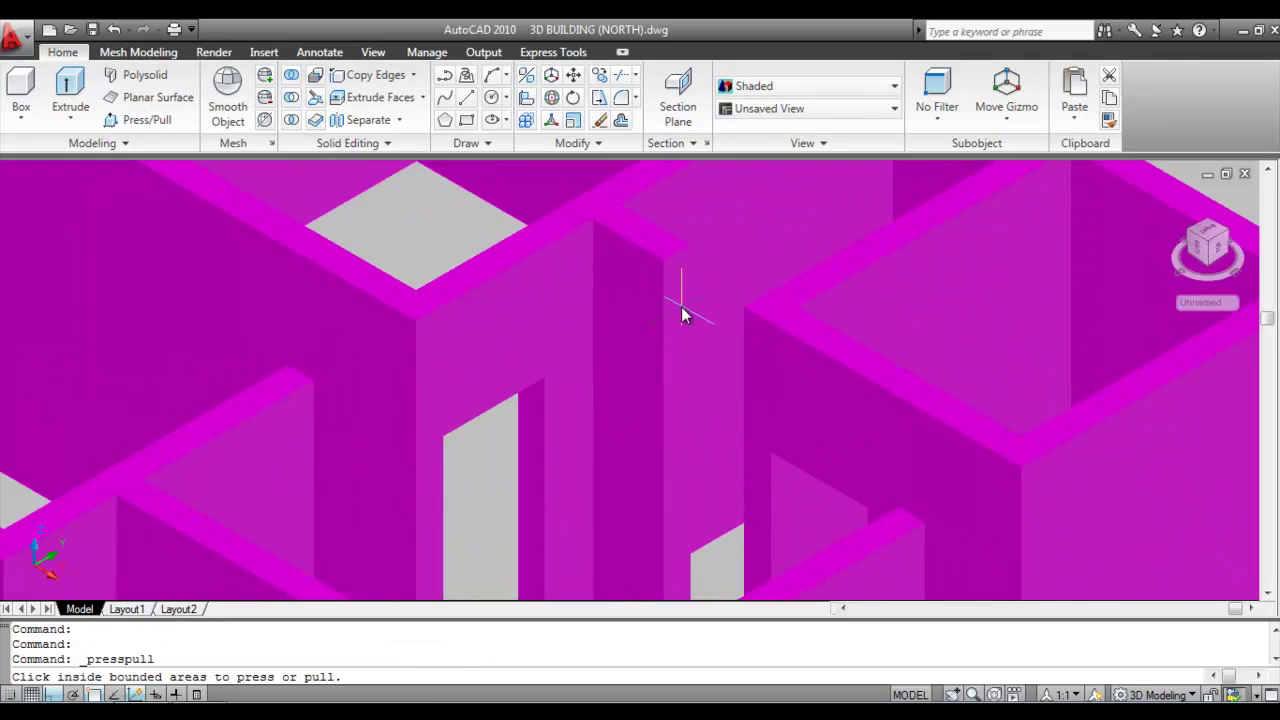
pyautogui.click(681, 306)
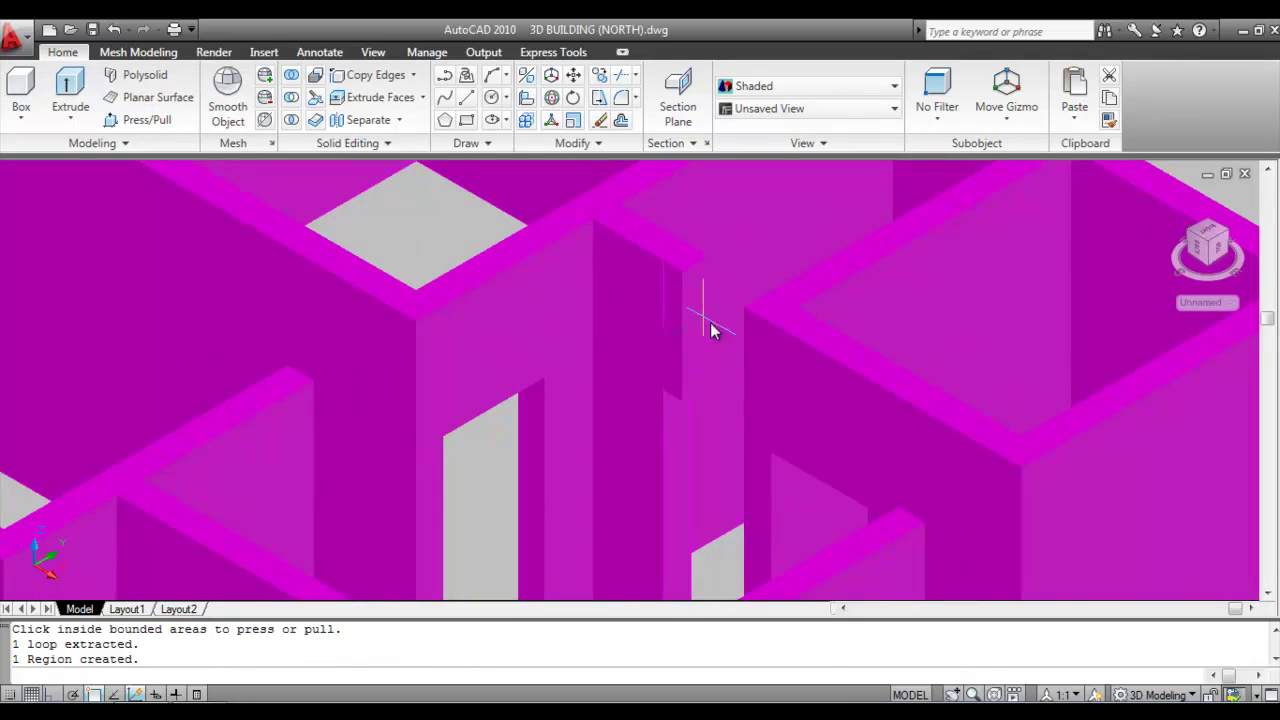
pyautogui.click(745, 309)
# Switch to the NE Isometric view and Press/Pull the middle partition's upper end face across the central opening to the facing wall's corner.
pyautogui.scroll(-6, 676, 314)
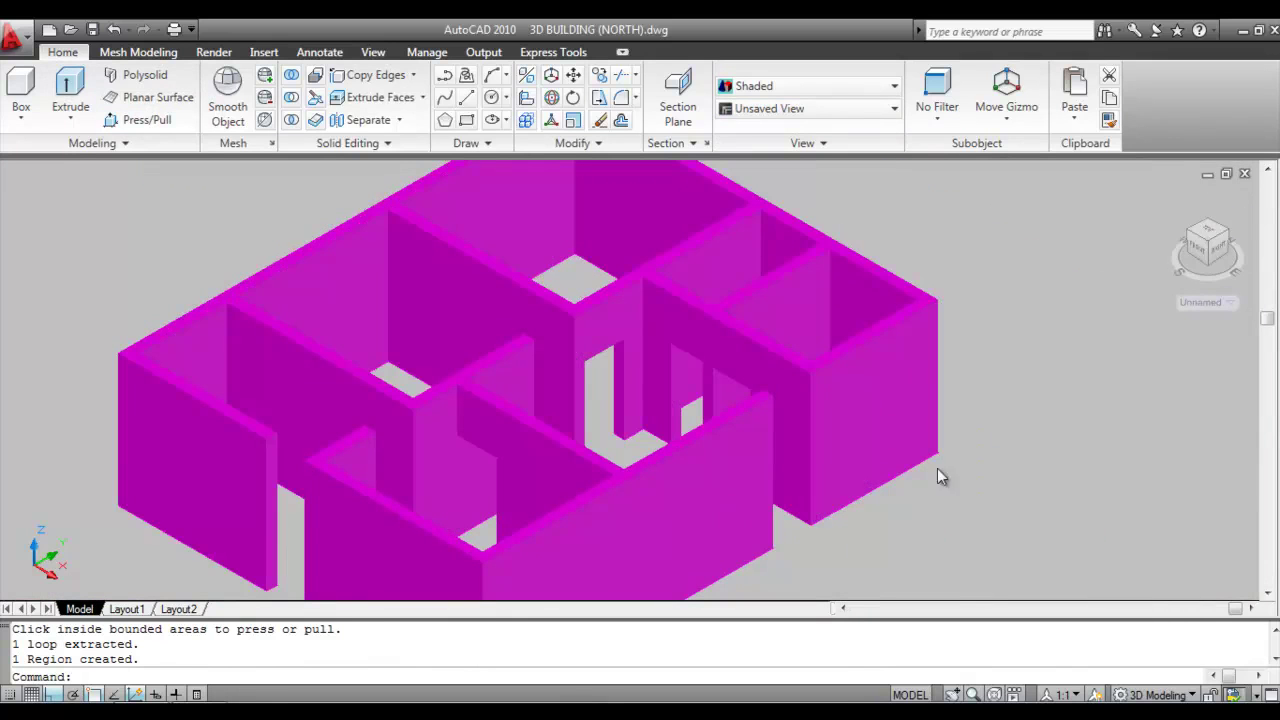
pyautogui.moveTo(319, 447)
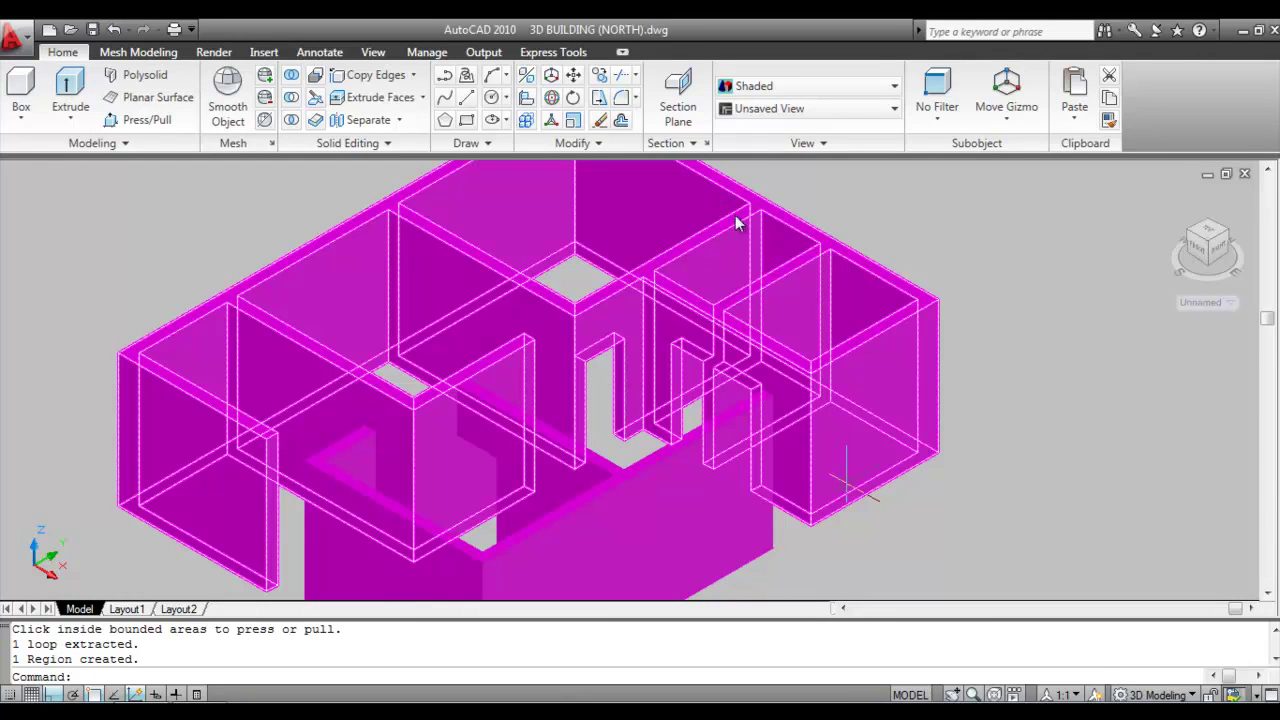
pyautogui.click(790, 110)
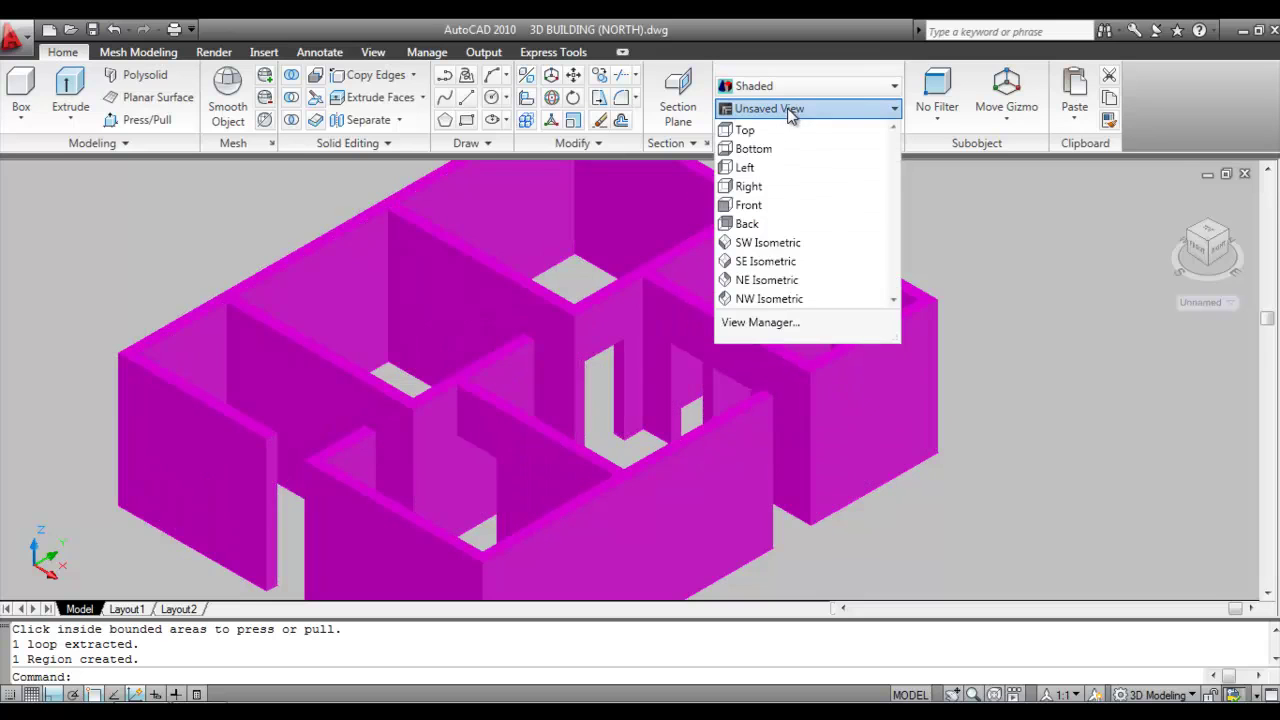
pyautogui.click(763, 282)
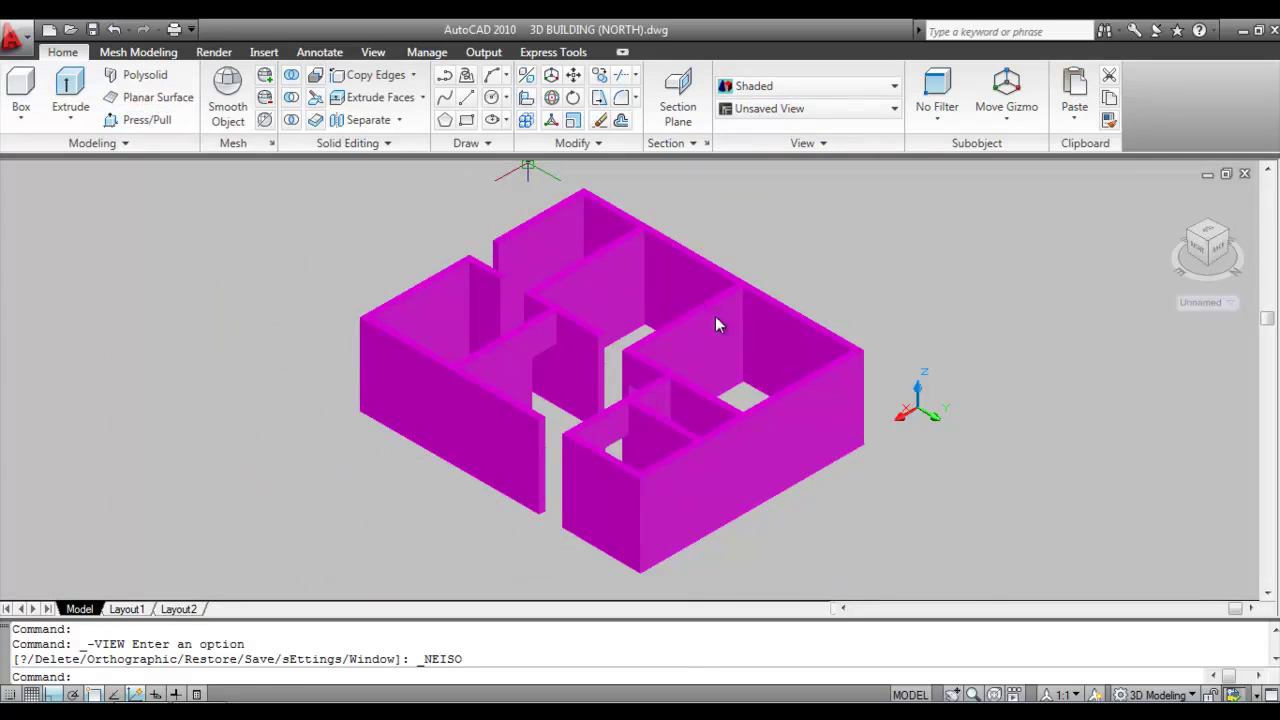
pyautogui.scroll(5, 577, 343)
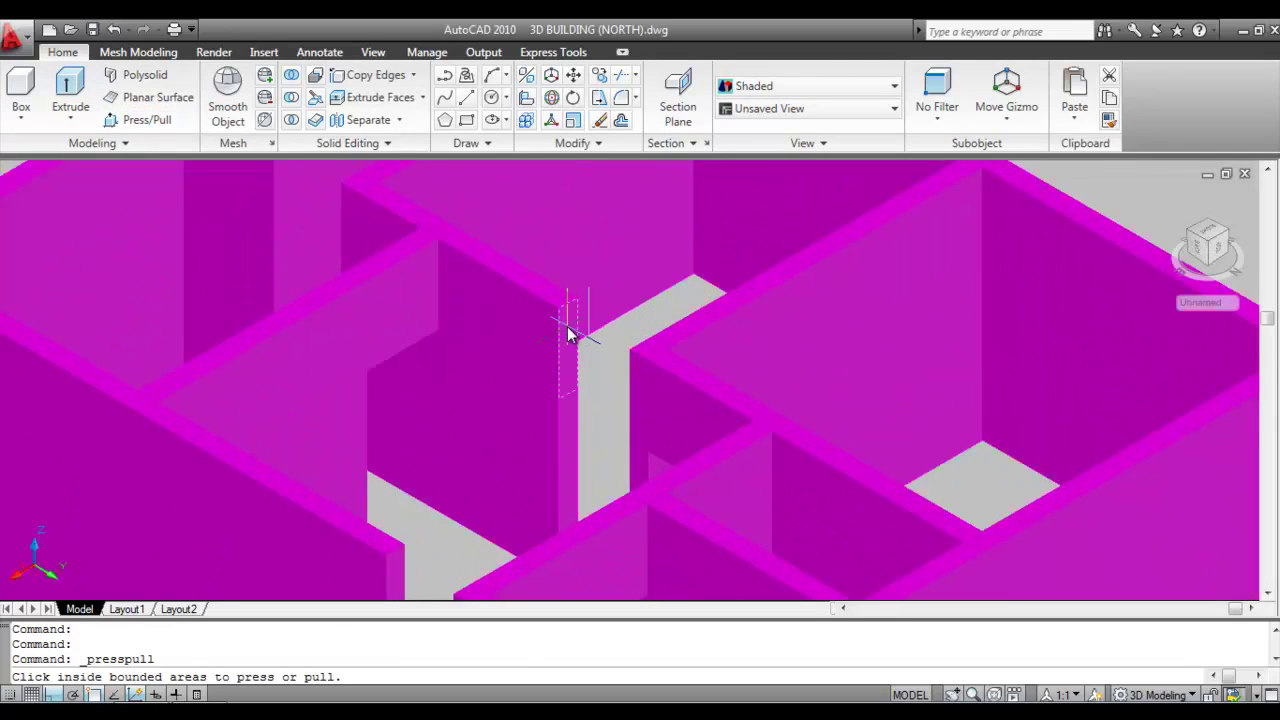
pyautogui.click(567, 333)
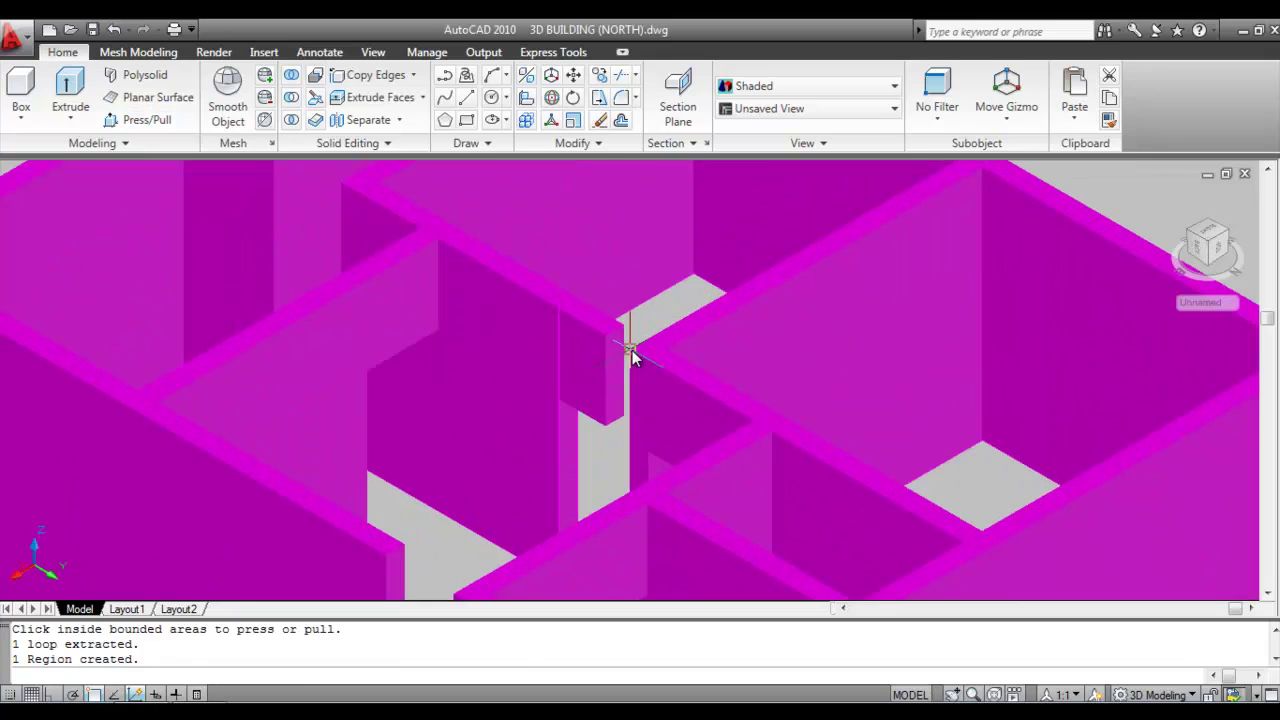
pyautogui.click(635, 351)
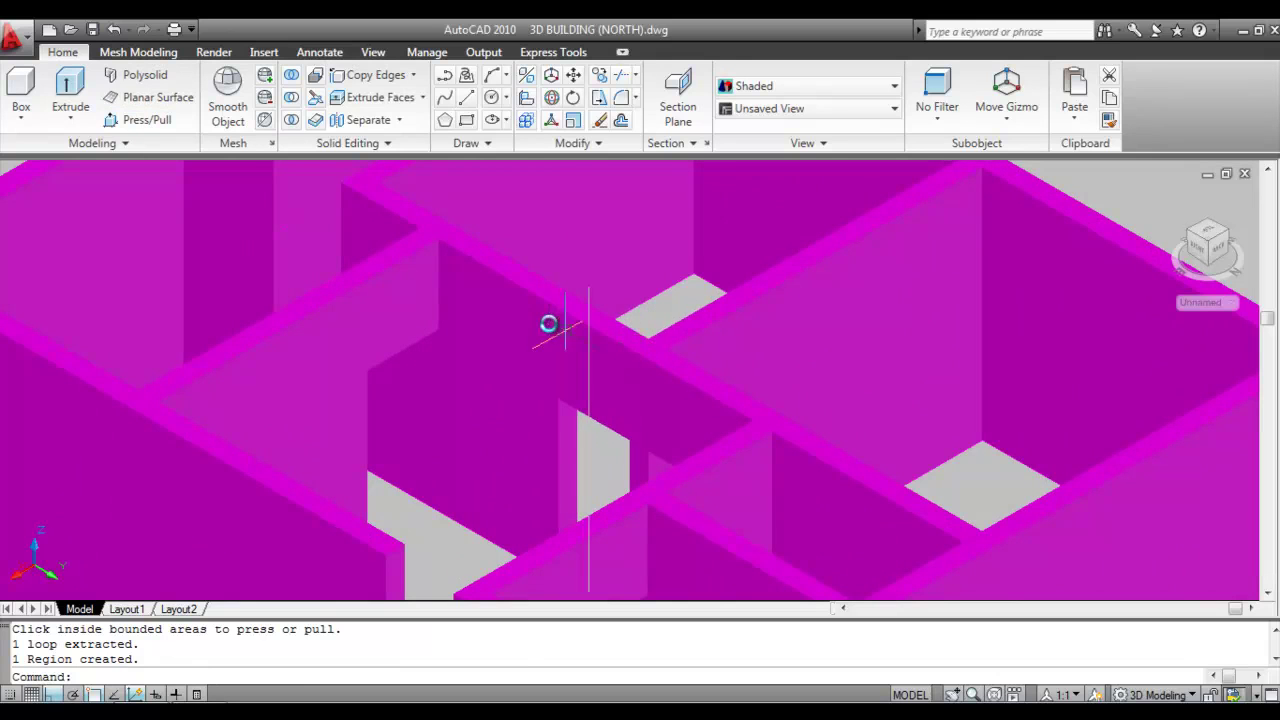
# Press/Pull the long outer wall's upper end face across the exterior doorway to the corner of the adjacent small room.
pyautogui.scroll(-6, 609, 349)
pyautogui.scroll(5, 501, 471)
pyautogui.rightClick(500, 394)
pyautogui.click(574, 290)
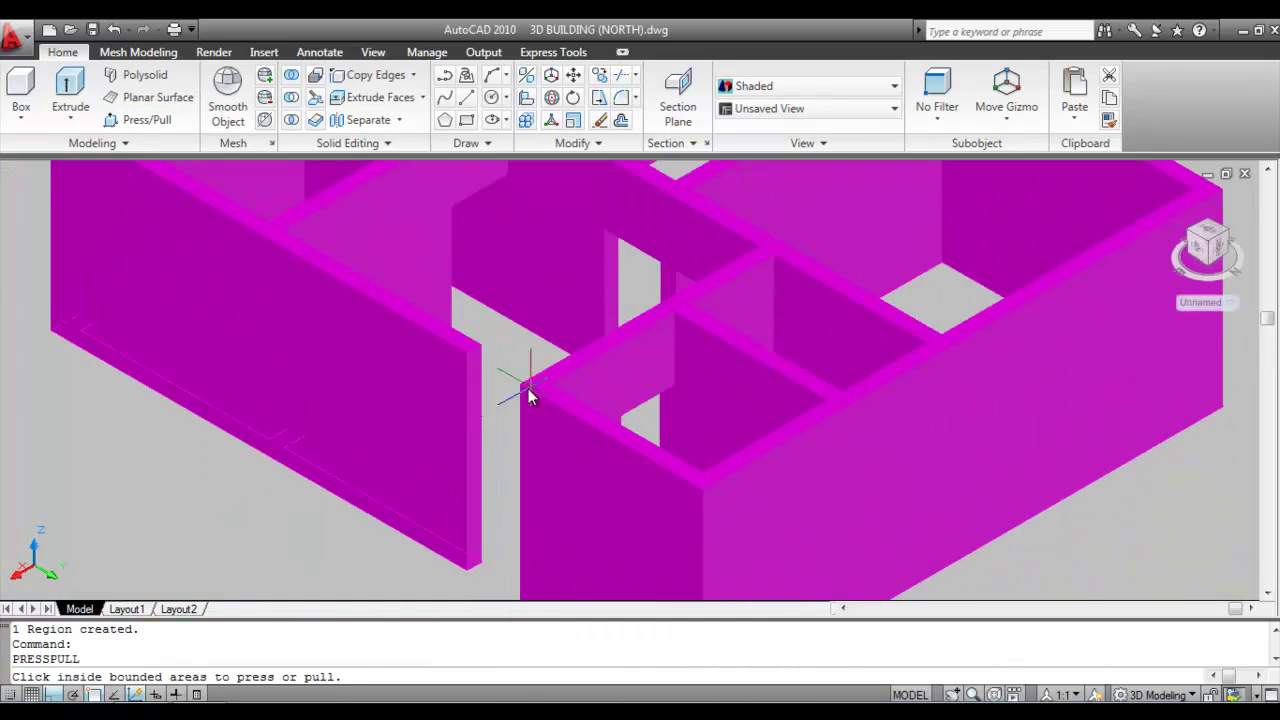
pyautogui.click(476, 370)
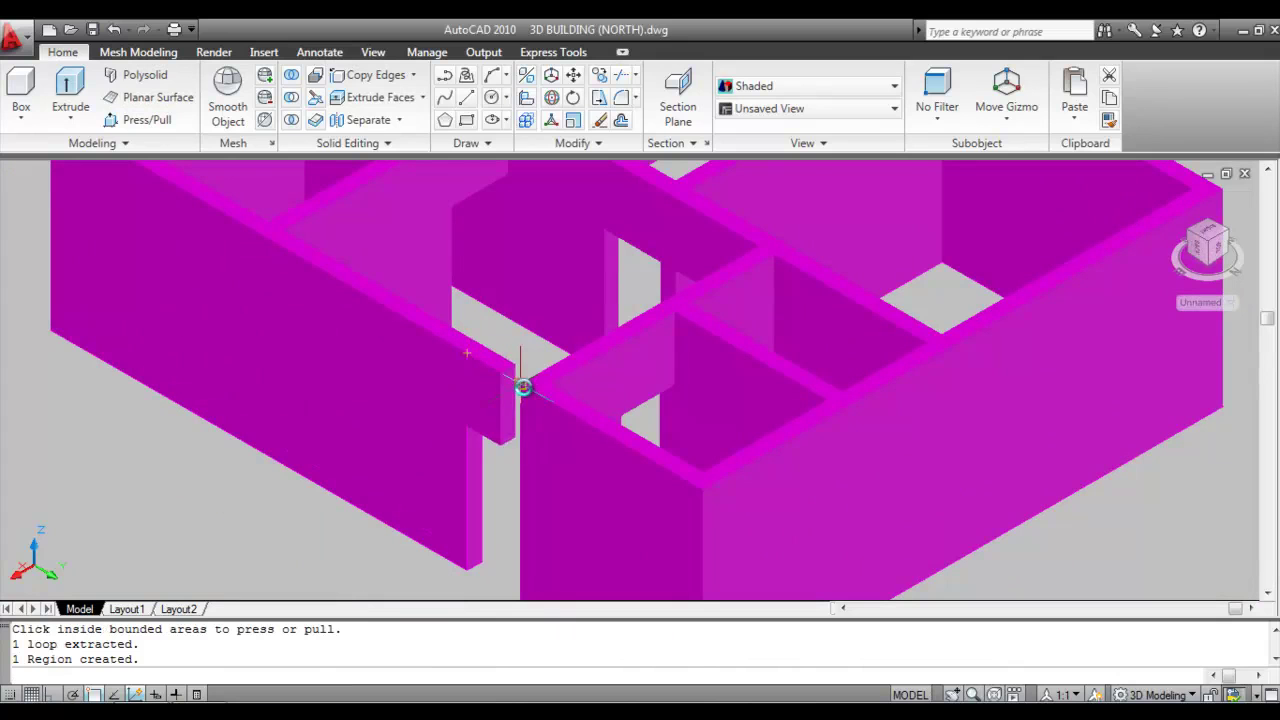
pyautogui.click(522, 387)
pyautogui.click(579, 490)
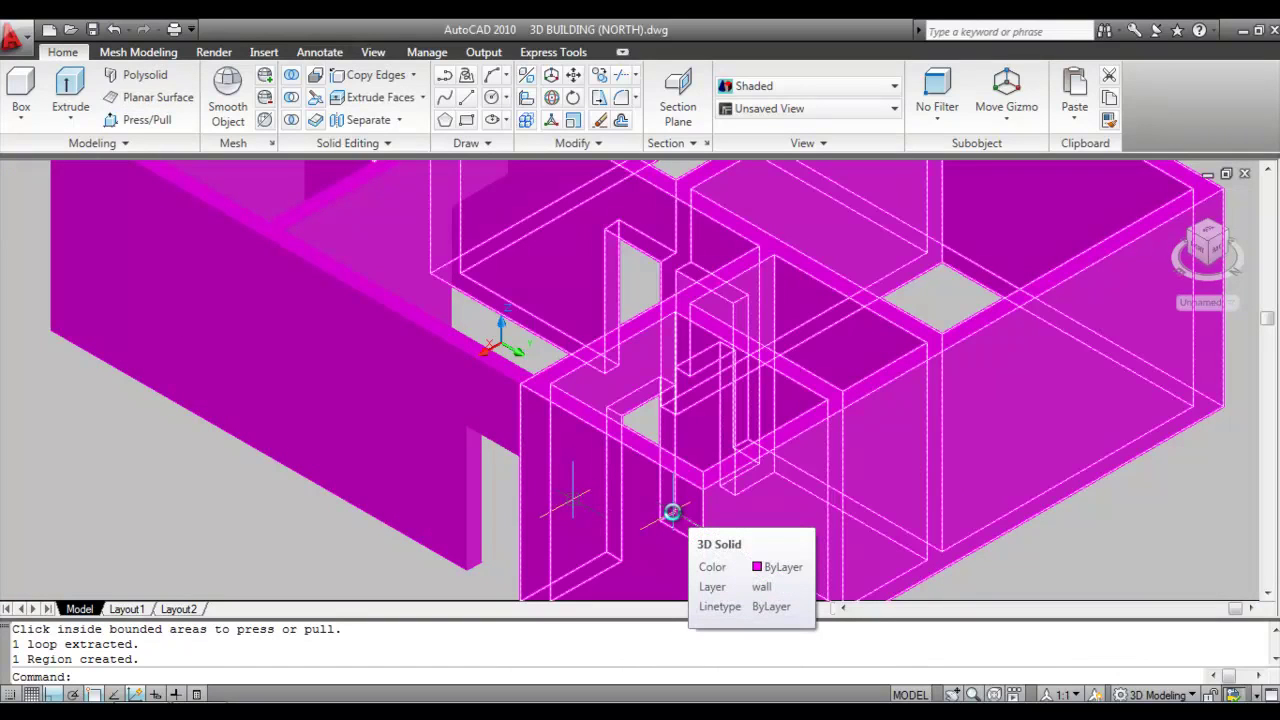
pyautogui.scroll(-5, 560, 480)
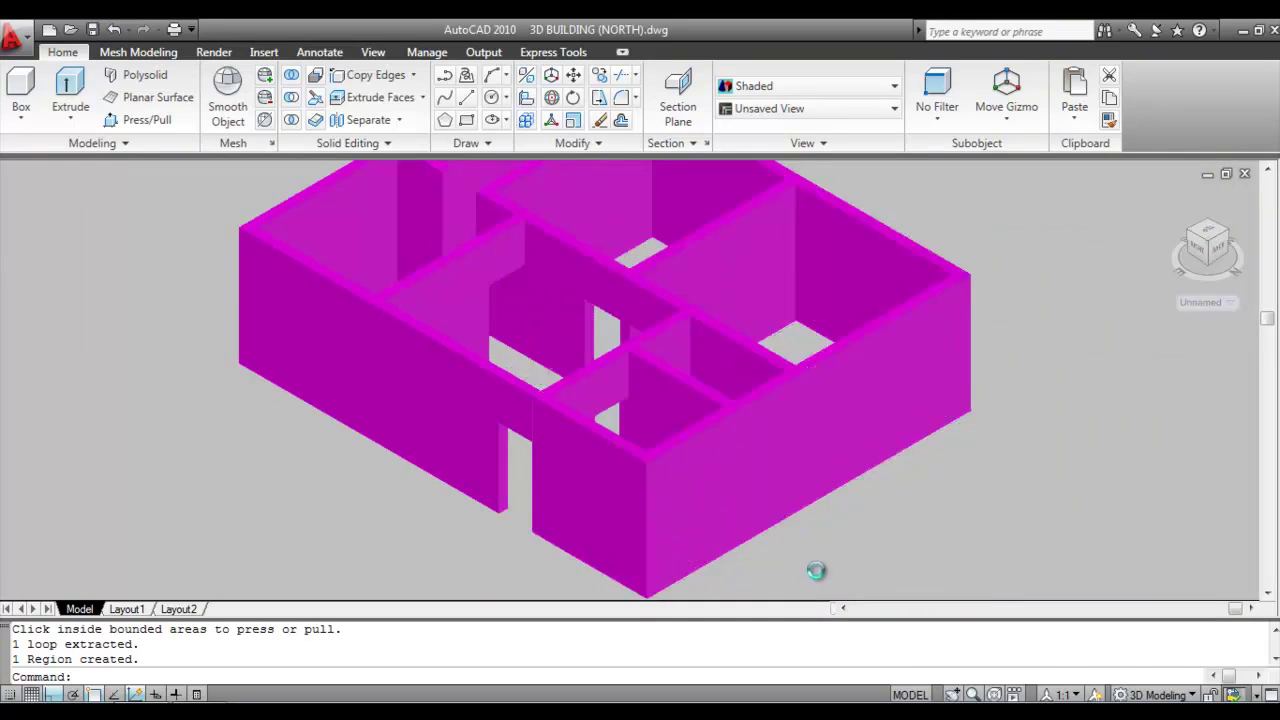
# Press/Pull the upper end face of the separate block's gap-side wall across the opening to the middle room's wall corner.
pyautogui.scroll(6, 580, 354)
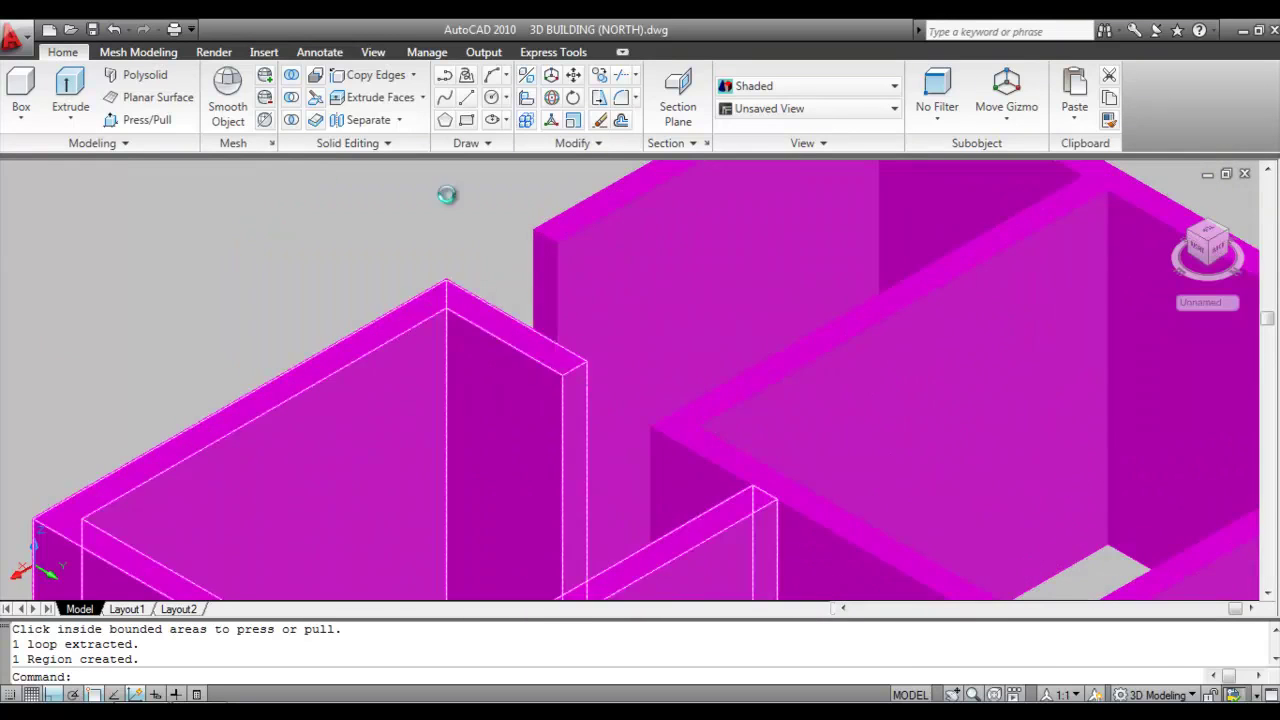
pyautogui.click(145, 119)
pyautogui.scroll(-5, 693, 360)
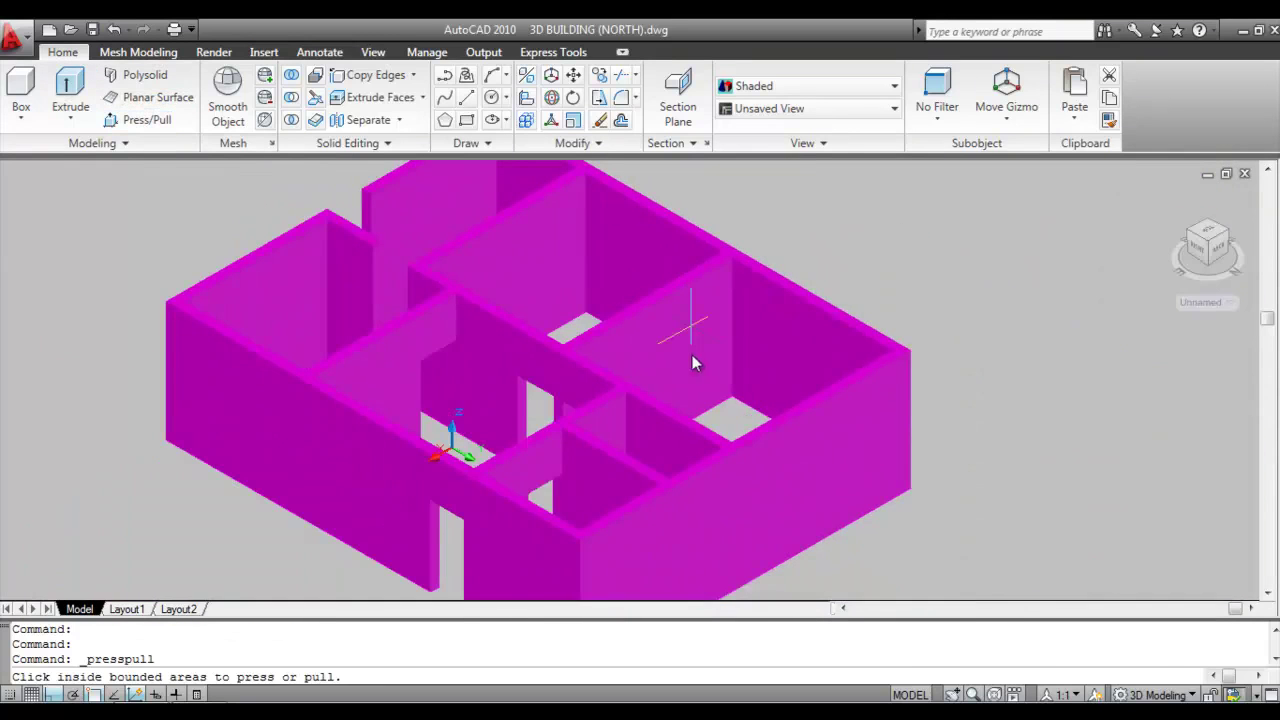
pyautogui.scroll(5, 397, 259)
pyautogui.click(395, 261)
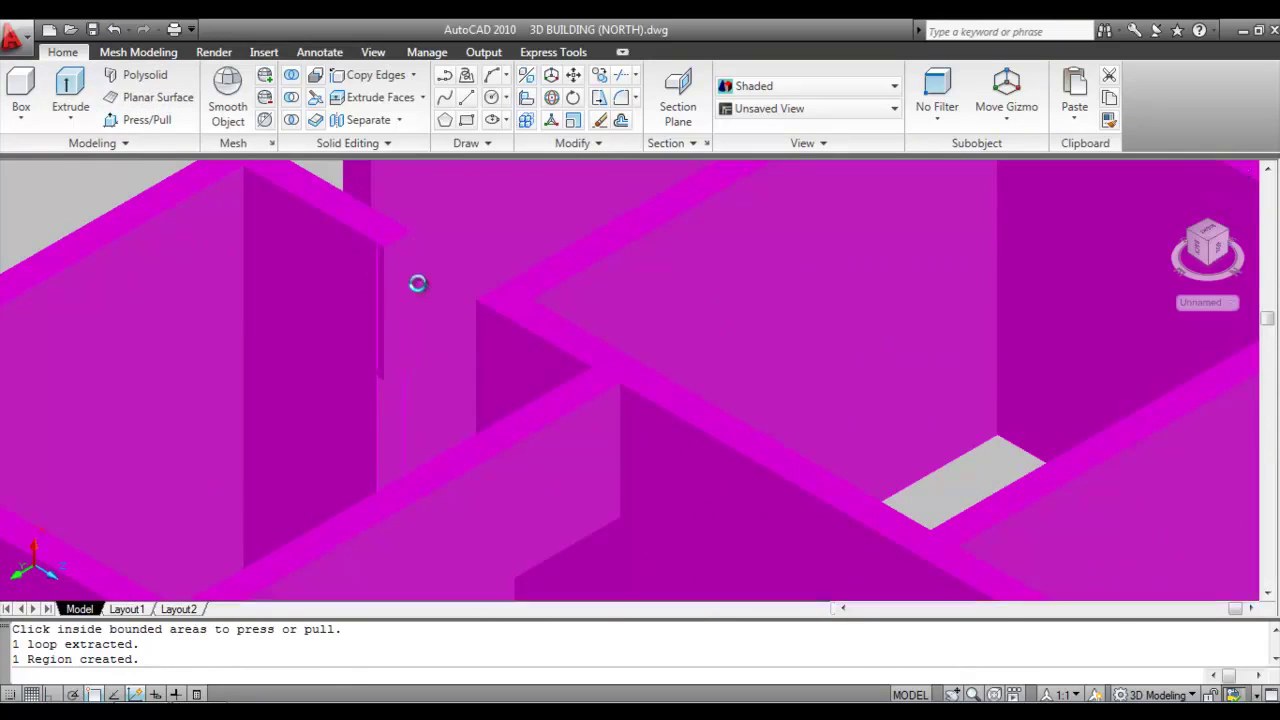
pyautogui.click(474, 299)
pyautogui.scroll(-5, 430, 296)
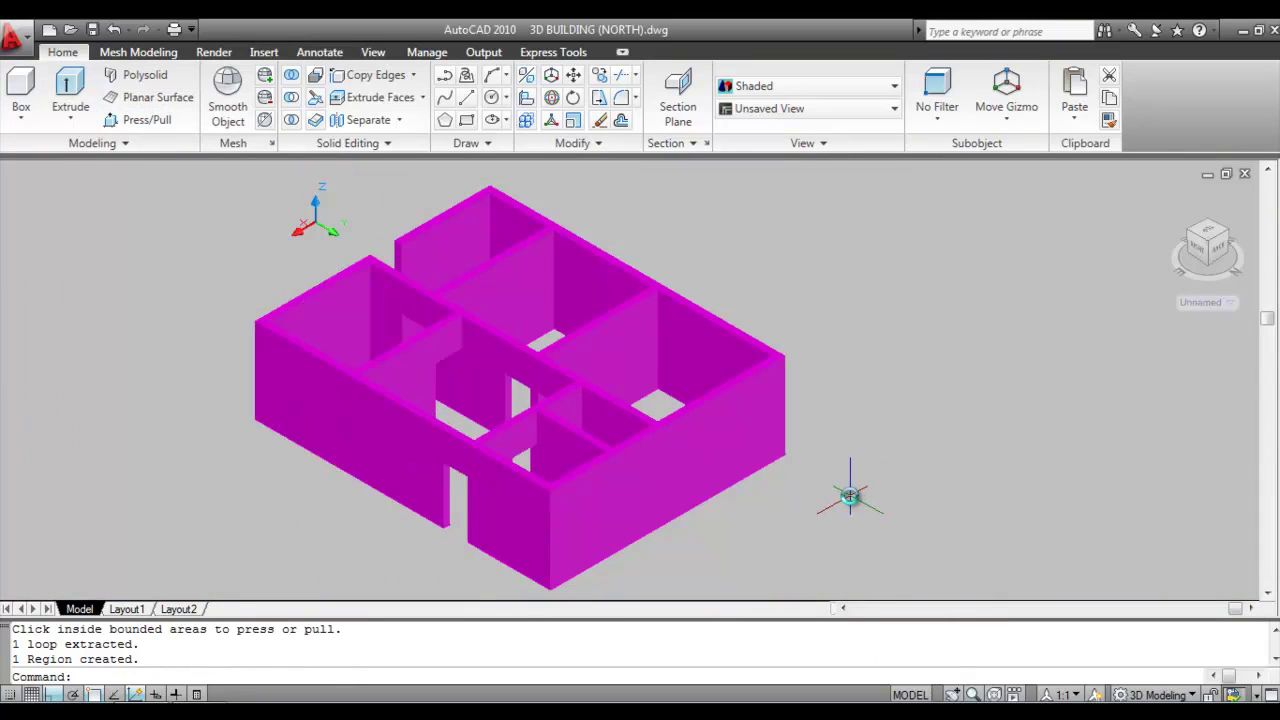
# Switch to the SW Isometric view and examine the remaining gap between the end room and the separate block.
pyautogui.click(786, 110)
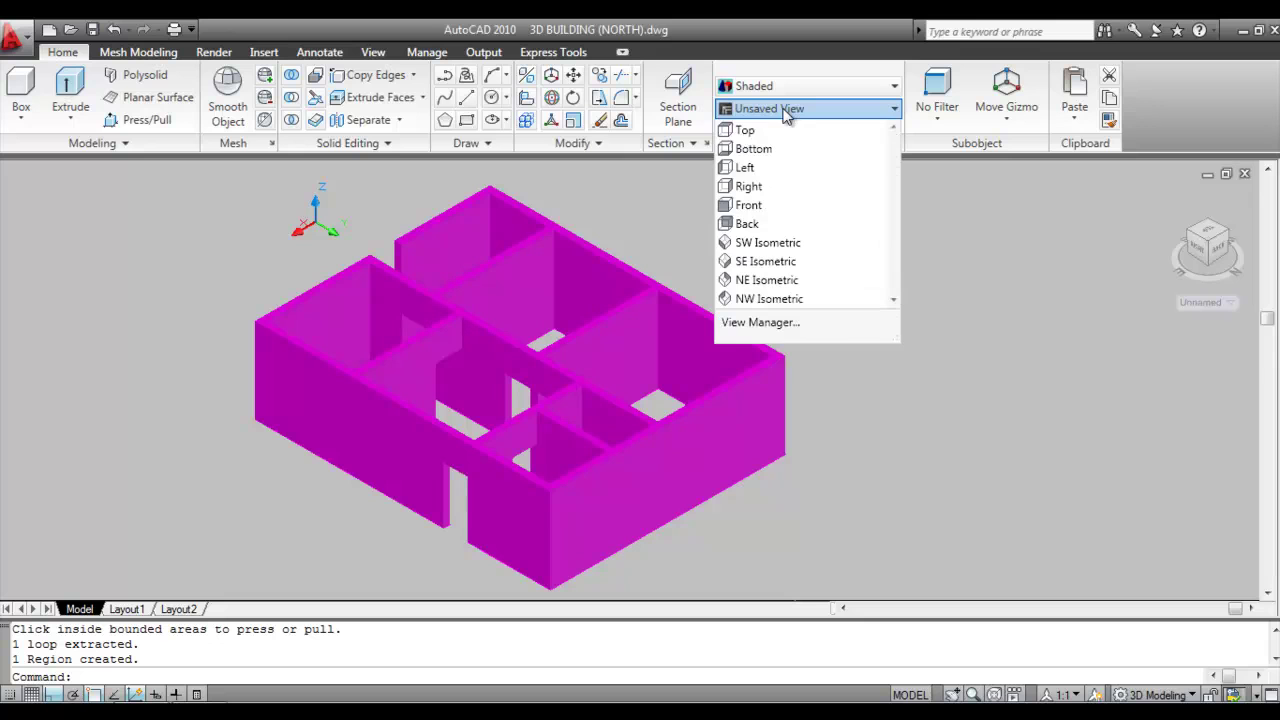
pyautogui.click(783, 248)
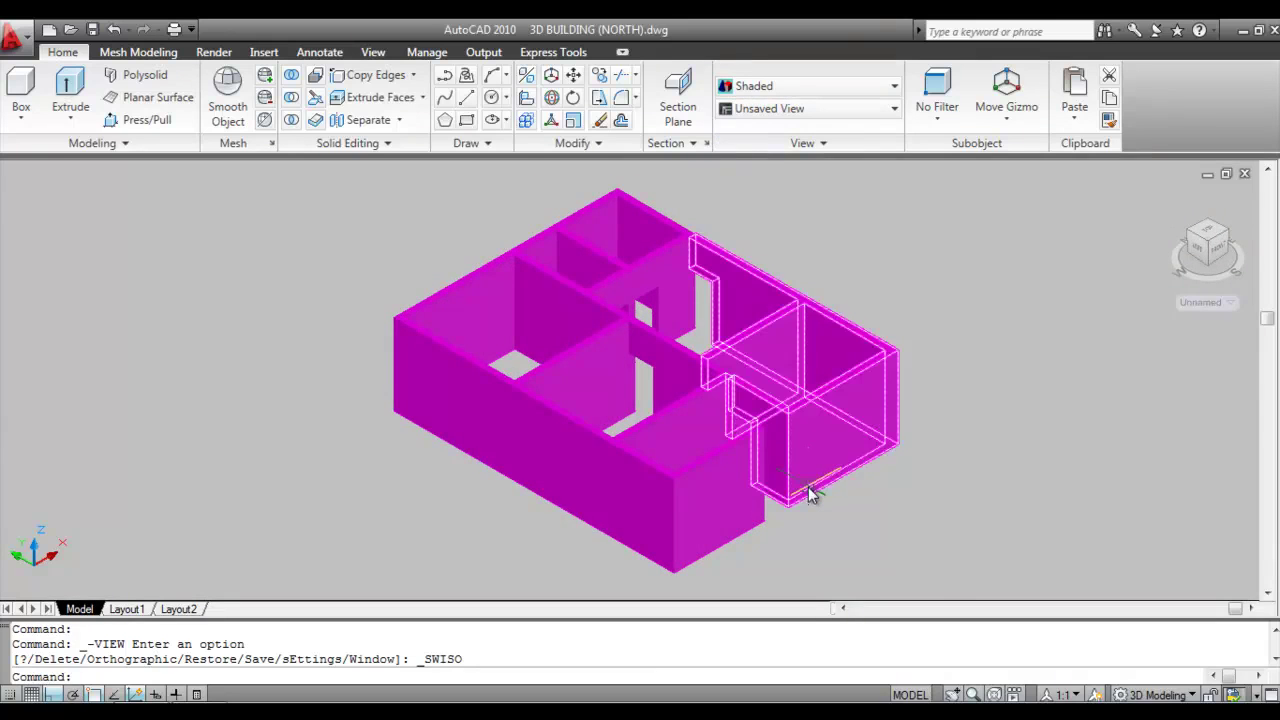
pyautogui.moveTo(783, 488)
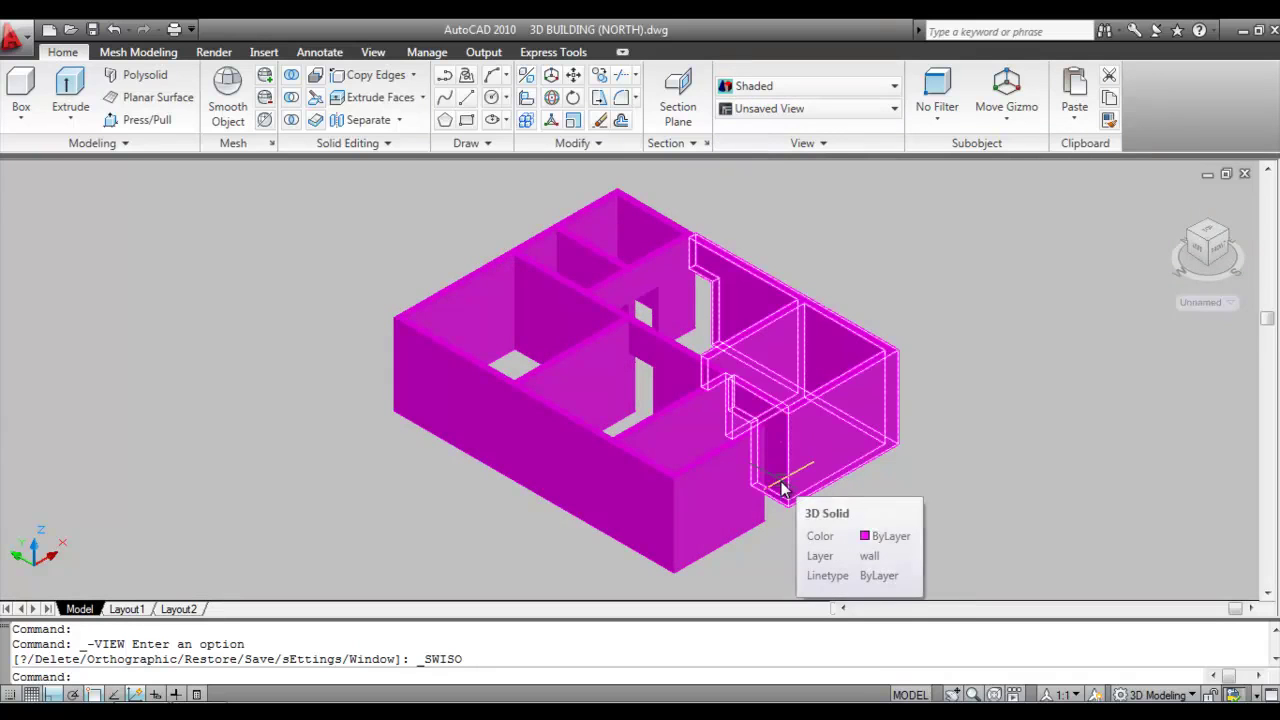
pyautogui.scroll(5, 770, 480)
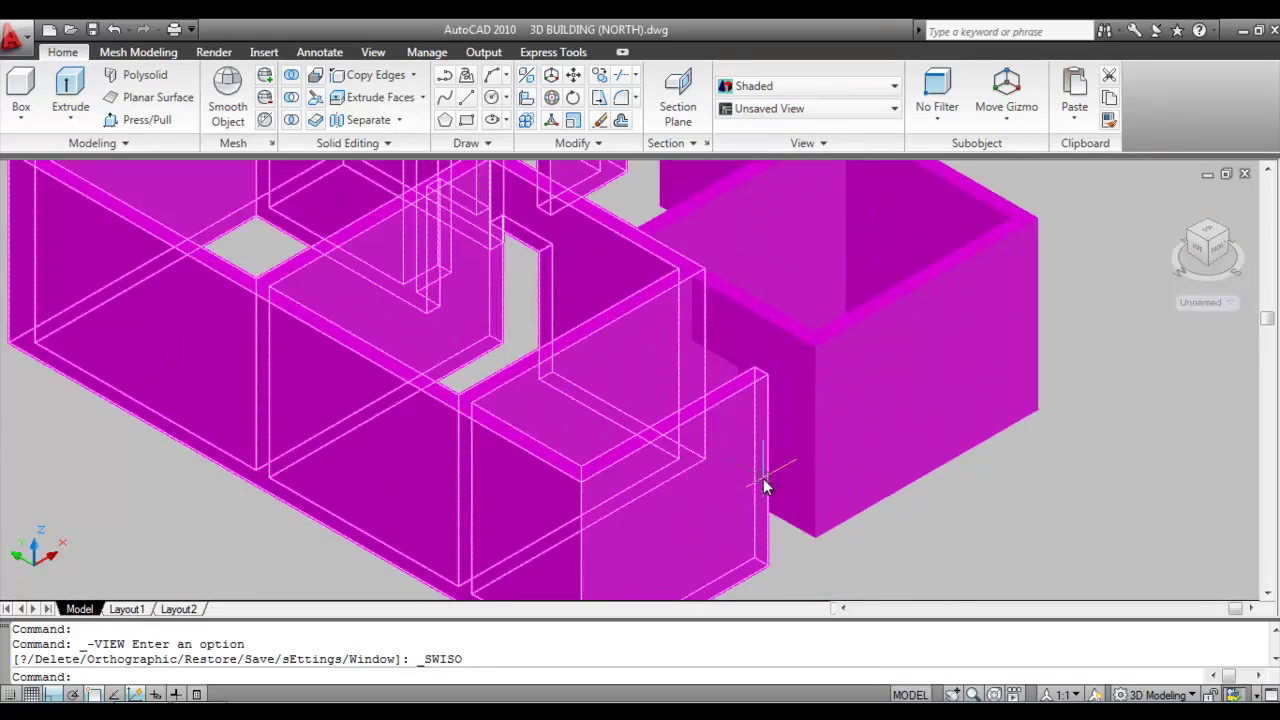
# Switch to the NE Isometric view and try to Press/Pull the end room's full-height outer wall end face to the separate block's corner.
pyautogui.click(770, 108)
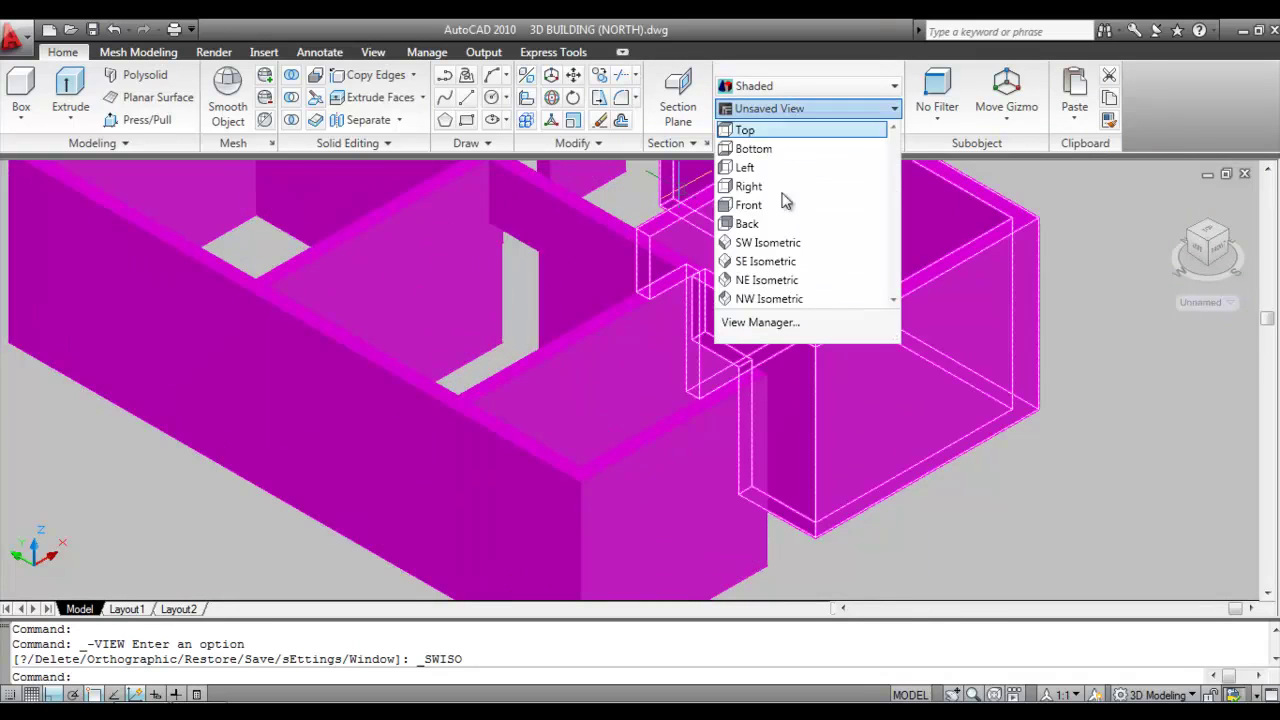
pyautogui.click(757, 280)
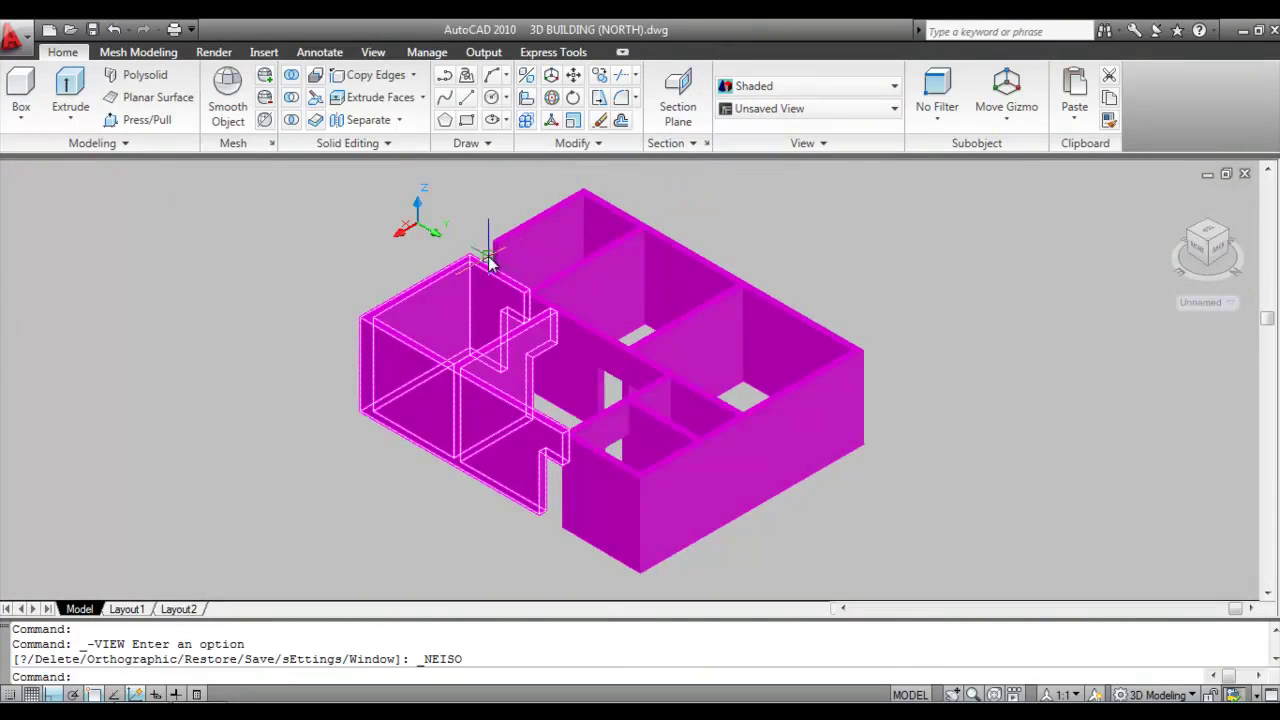
pyautogui.scroll(5, 495, 258)
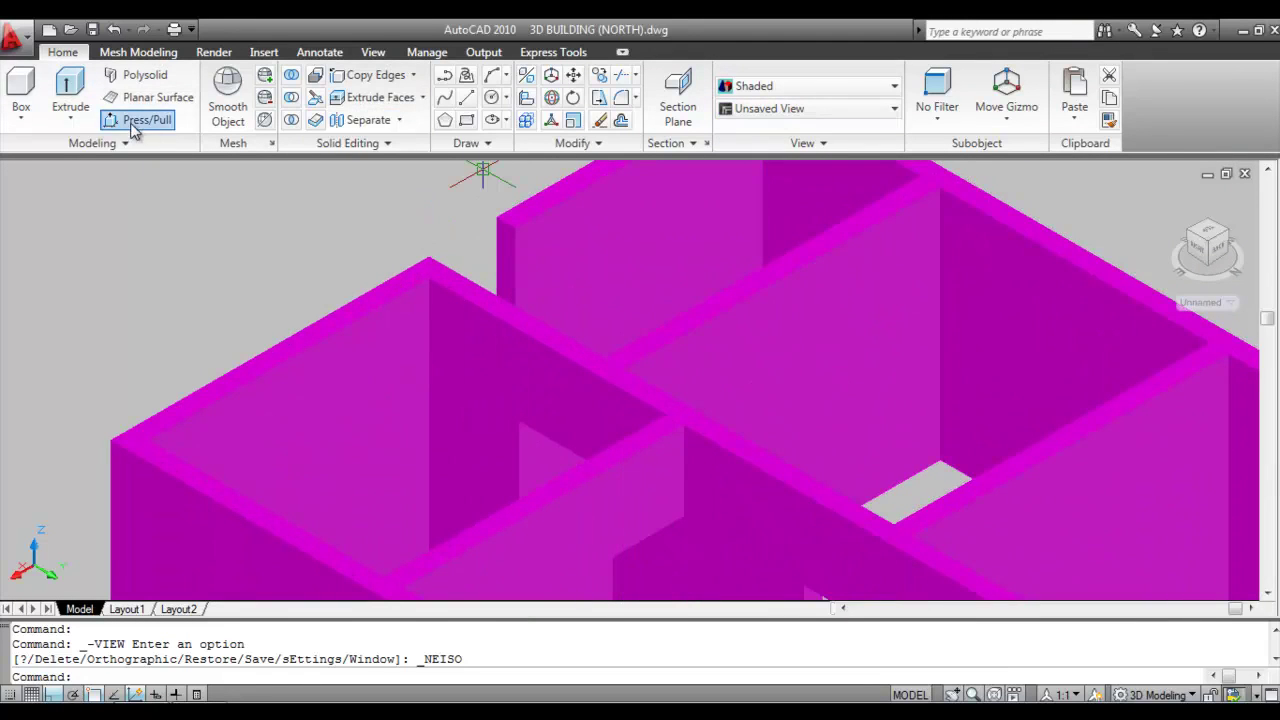
pyautogui.press('Escape')
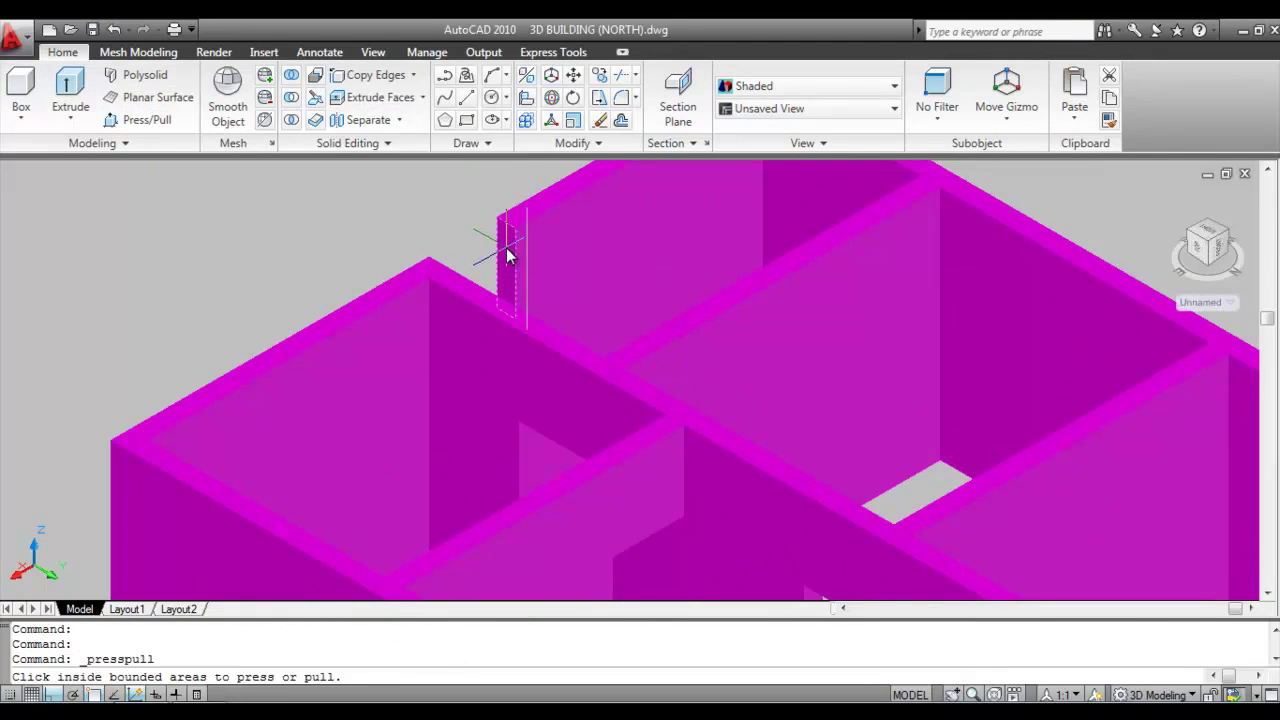
pyautogui.click(507, 257)
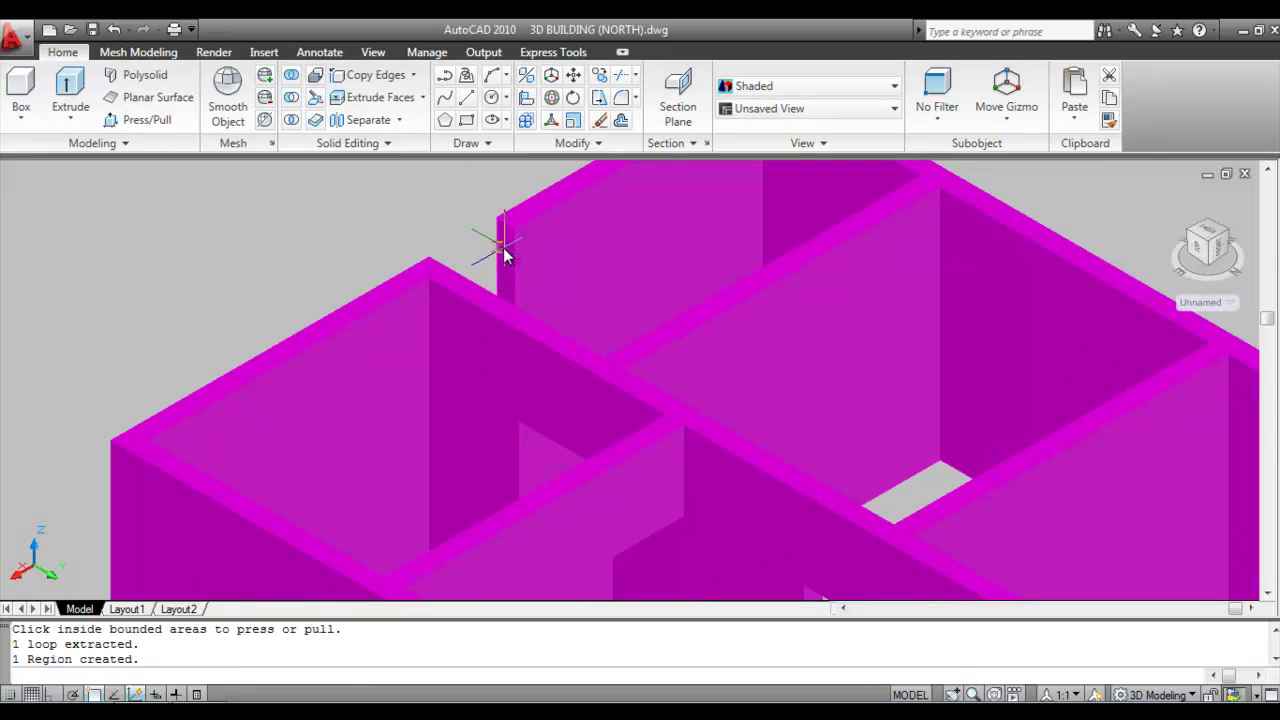
pyautogui.click(430, 258)
pyautogui.scroll(-4, 480, 245)
pyautogui.scroll(2, 710, 335)
# Switch to the SW Isometric view and inspect the outer wall between the end room and the separate block.
pyautogui.click(771, 110)
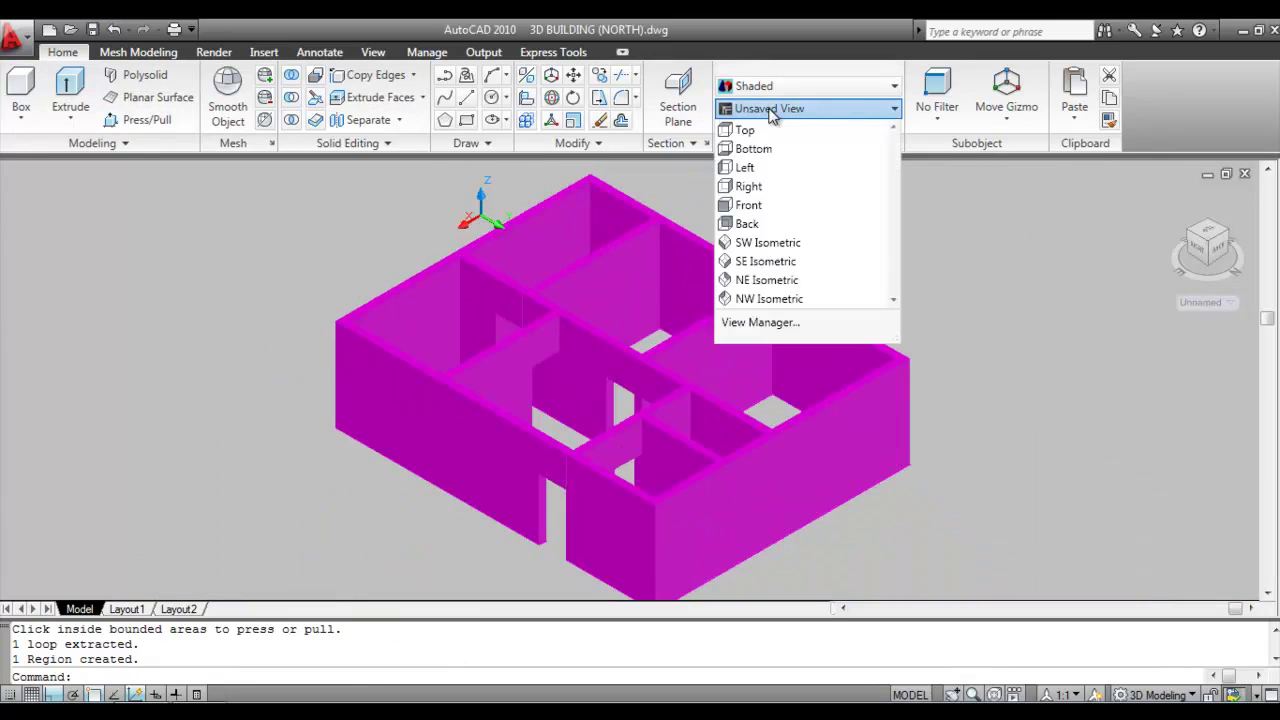
pyautogui.click(752, 242)
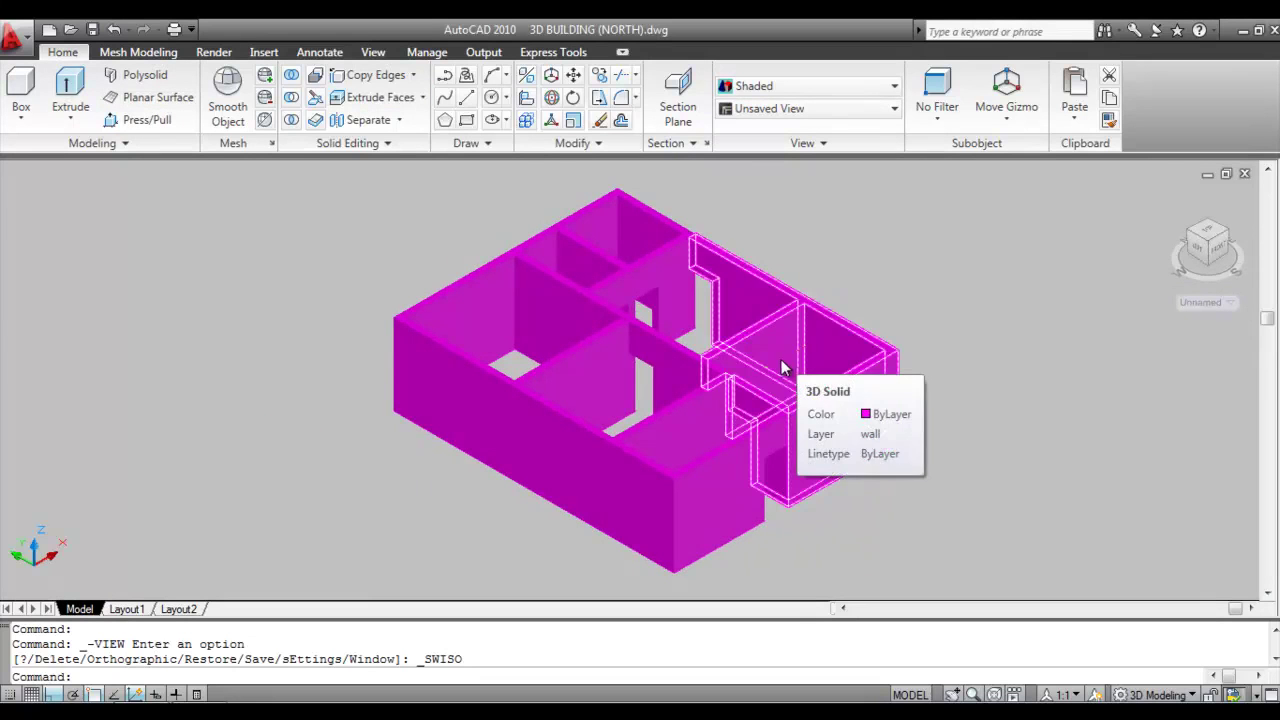
pyautogui.scroll(3, 794, 462)
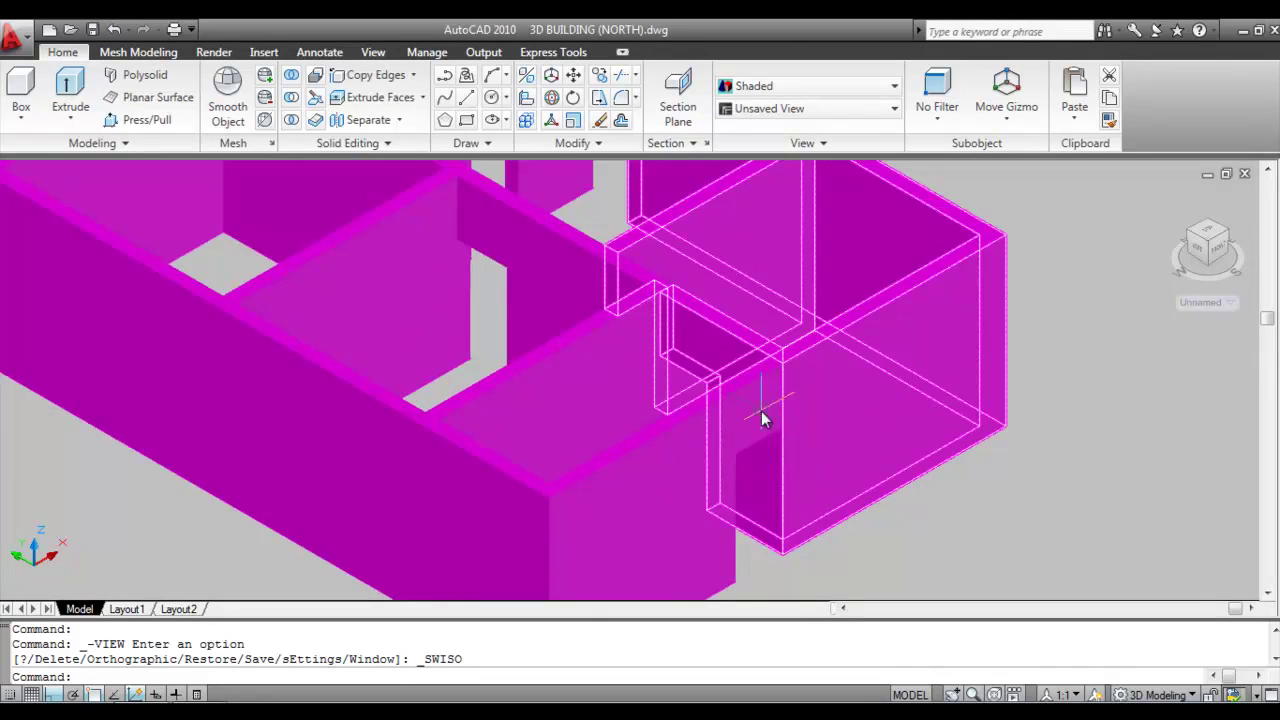
pyautogui.scroll(-4, 763, 411)
pyautogui.scroll(2, 780, 390)
pyautogui.scroll(-4, 808, 458)
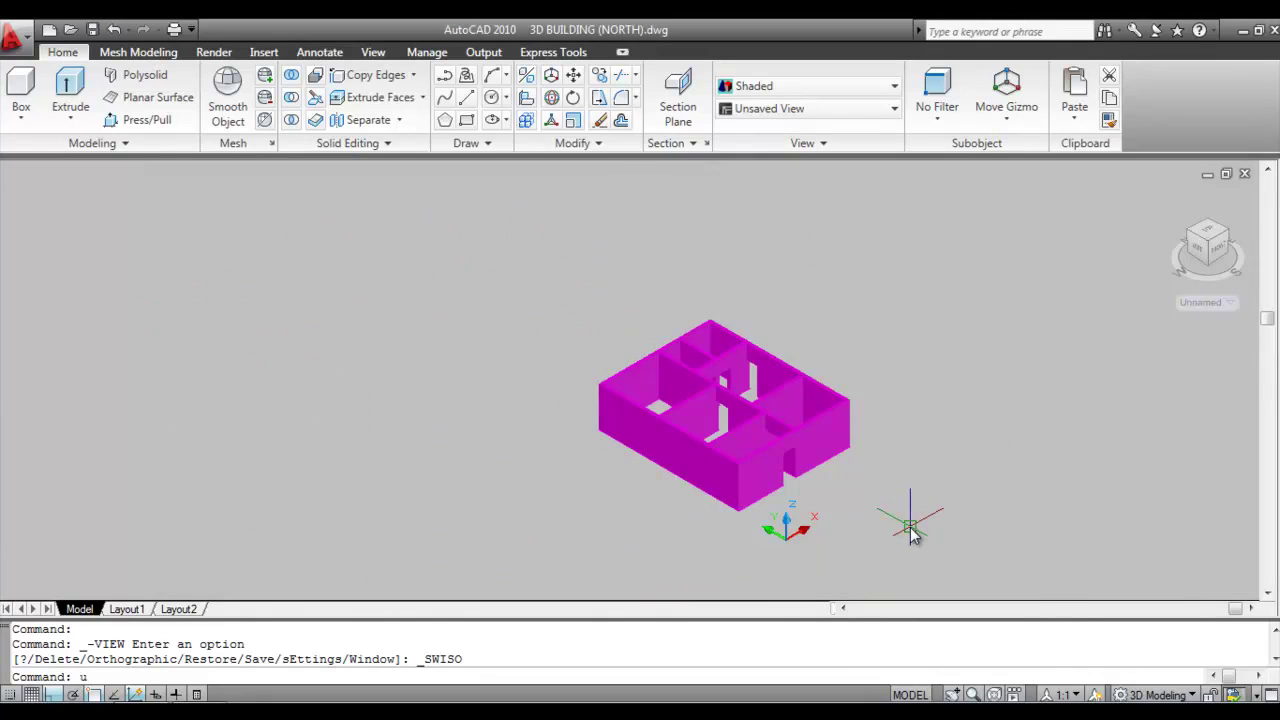
# Undo the view changes and the full-height Press/Pull of the end room's outer wall.
pyautogui.press('Return')
pyautogui.press('Return')
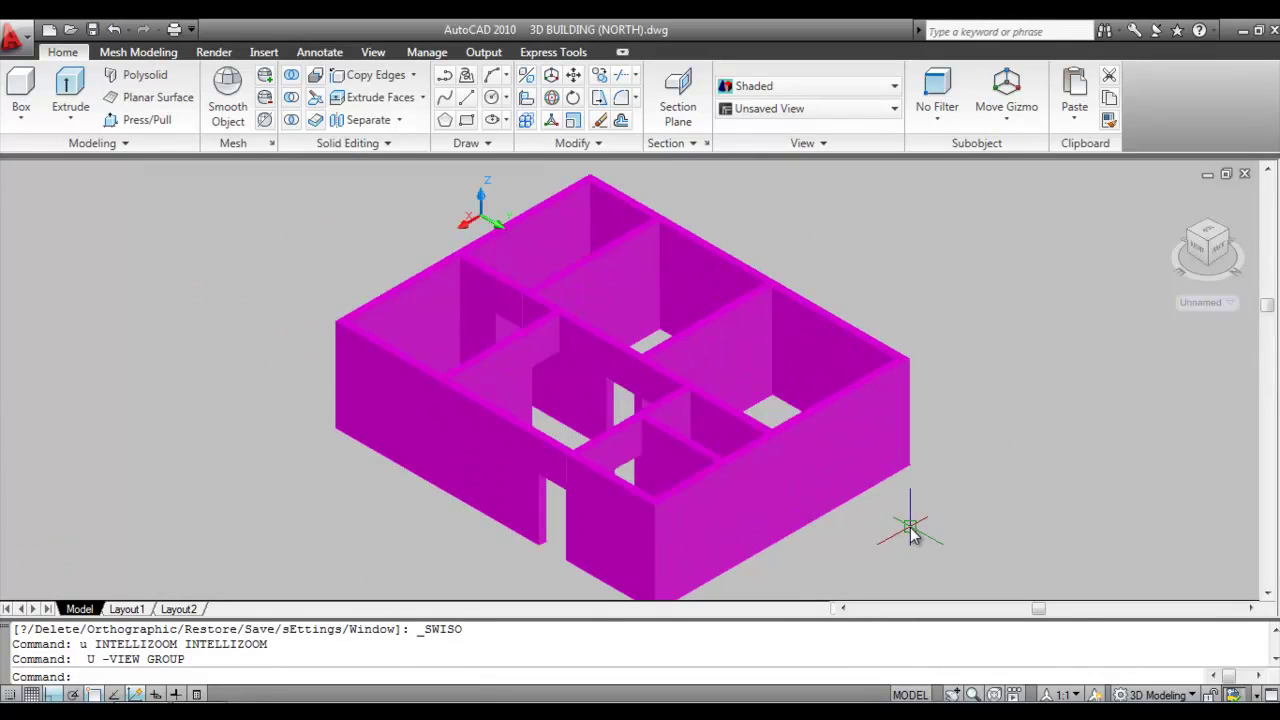
pyautogui.scroll(4, 910, 533)
pyautogui.press('Return')
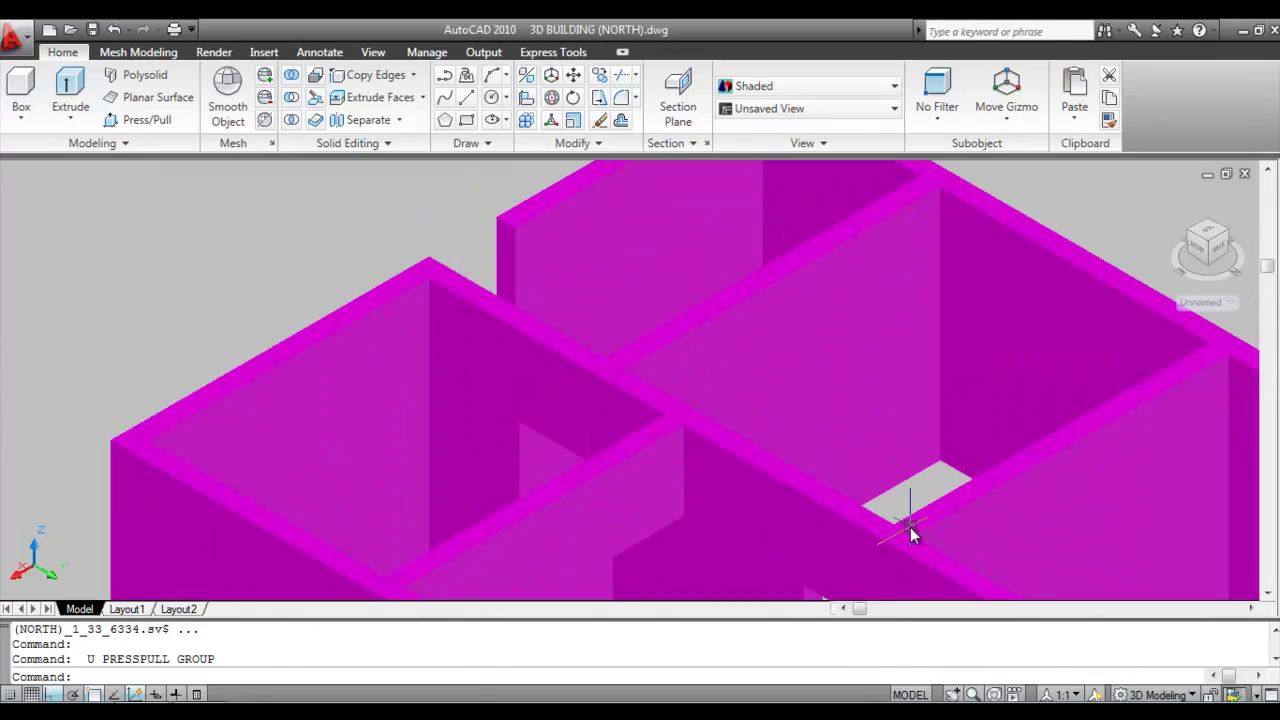
# Switch to the SW Isometric view and copy the top edge of the separate block's gap-side wall 3'6 straight down.
pyautogui.click(785, 112)
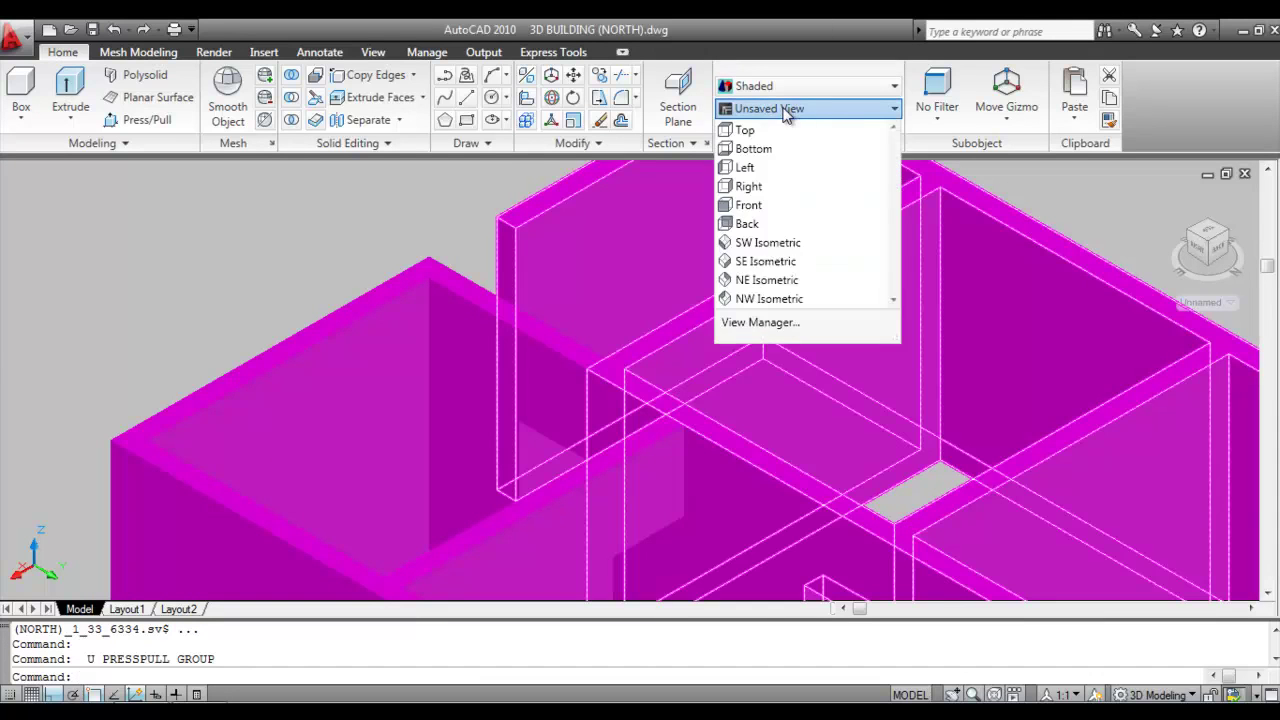
pyautogui.click(773, 243)
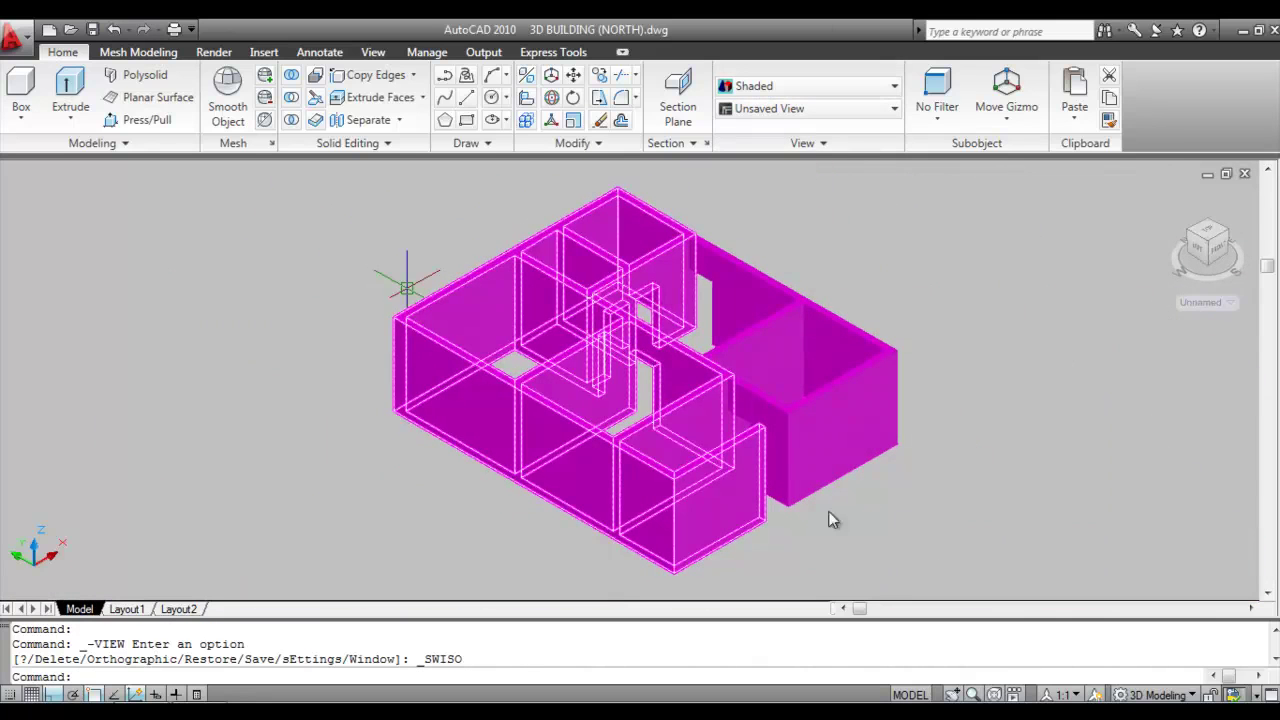
pyautogui.scroll(2, 849, 497)
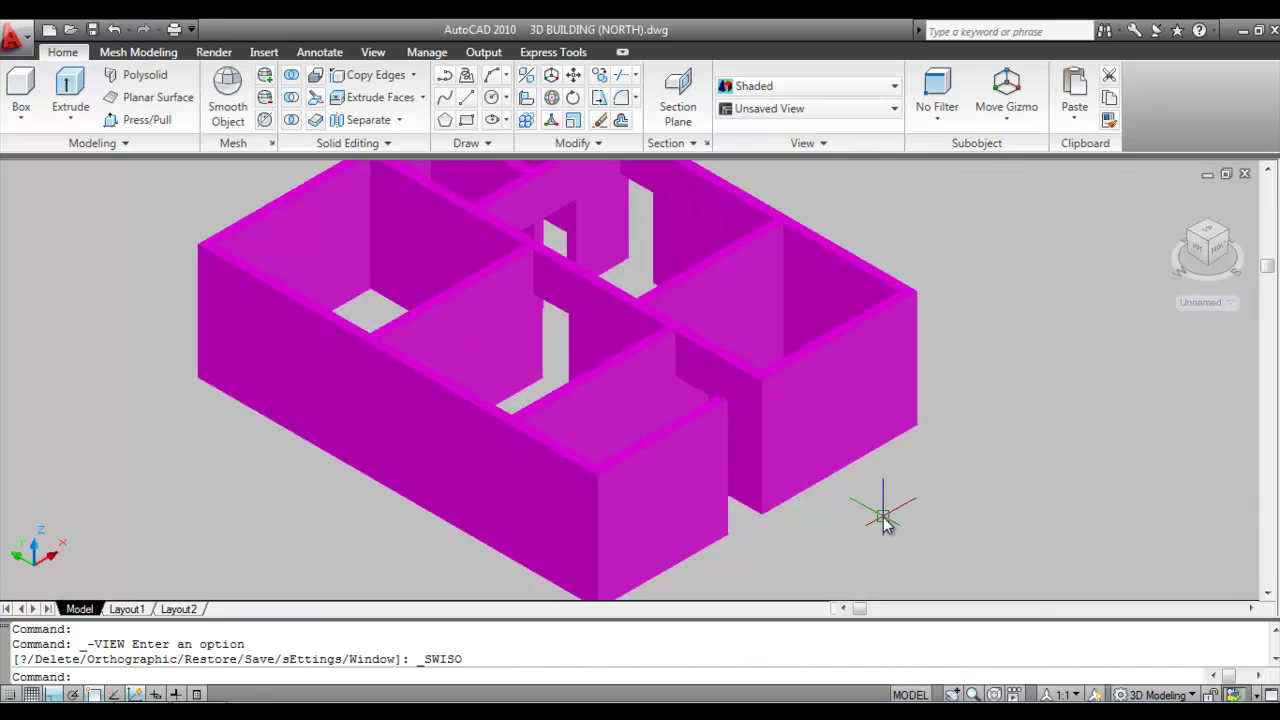
pyautogui.click(526, 246)
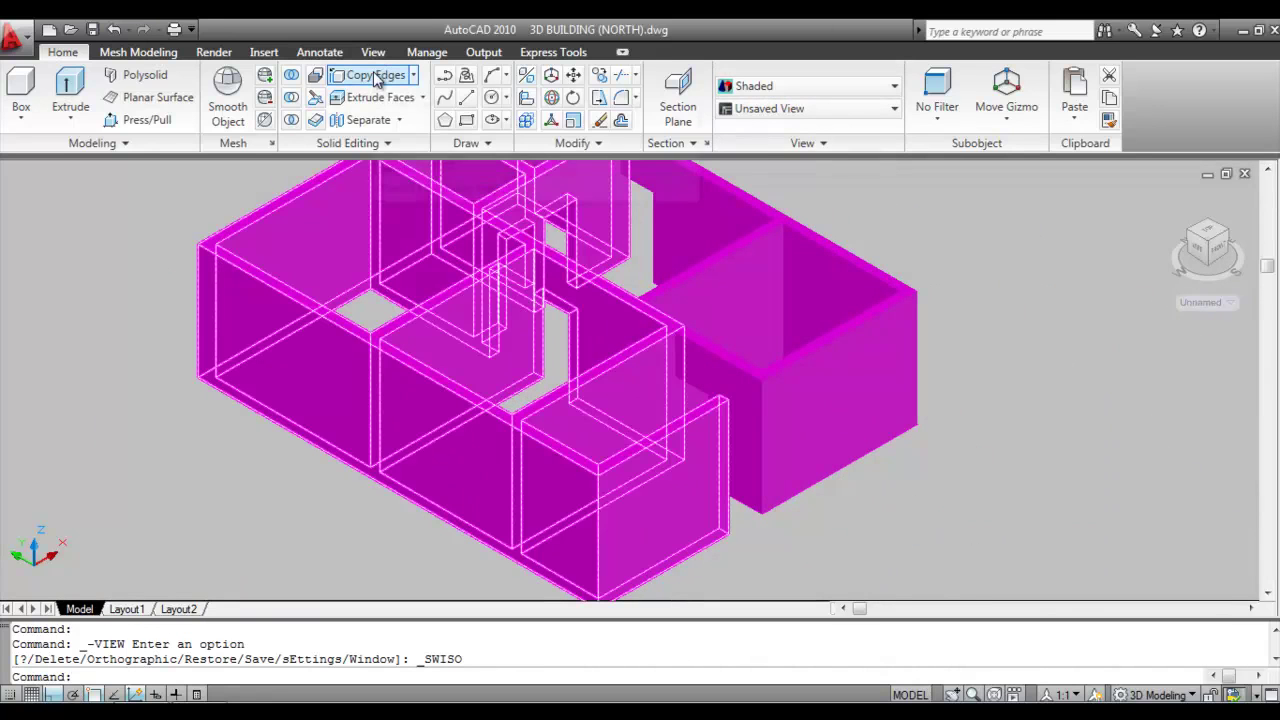
pyautogui.click(376, 76)
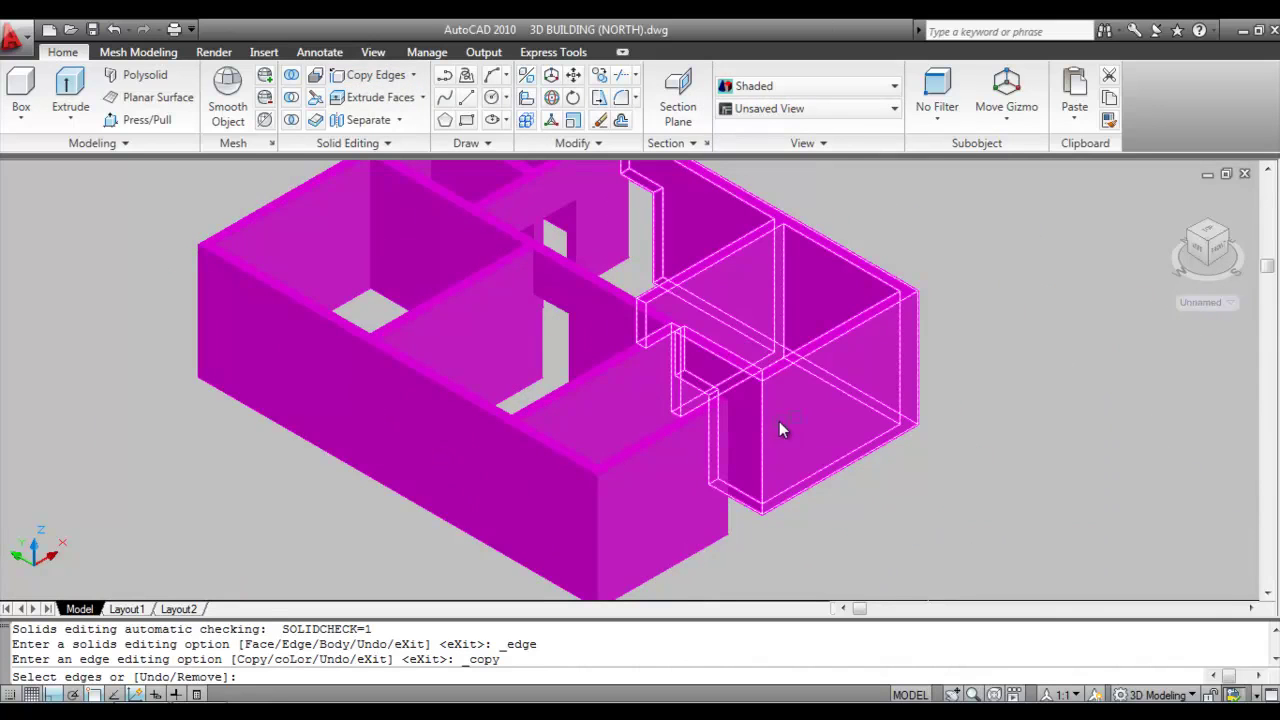
pyautogui.scroll(5, 730, 395)
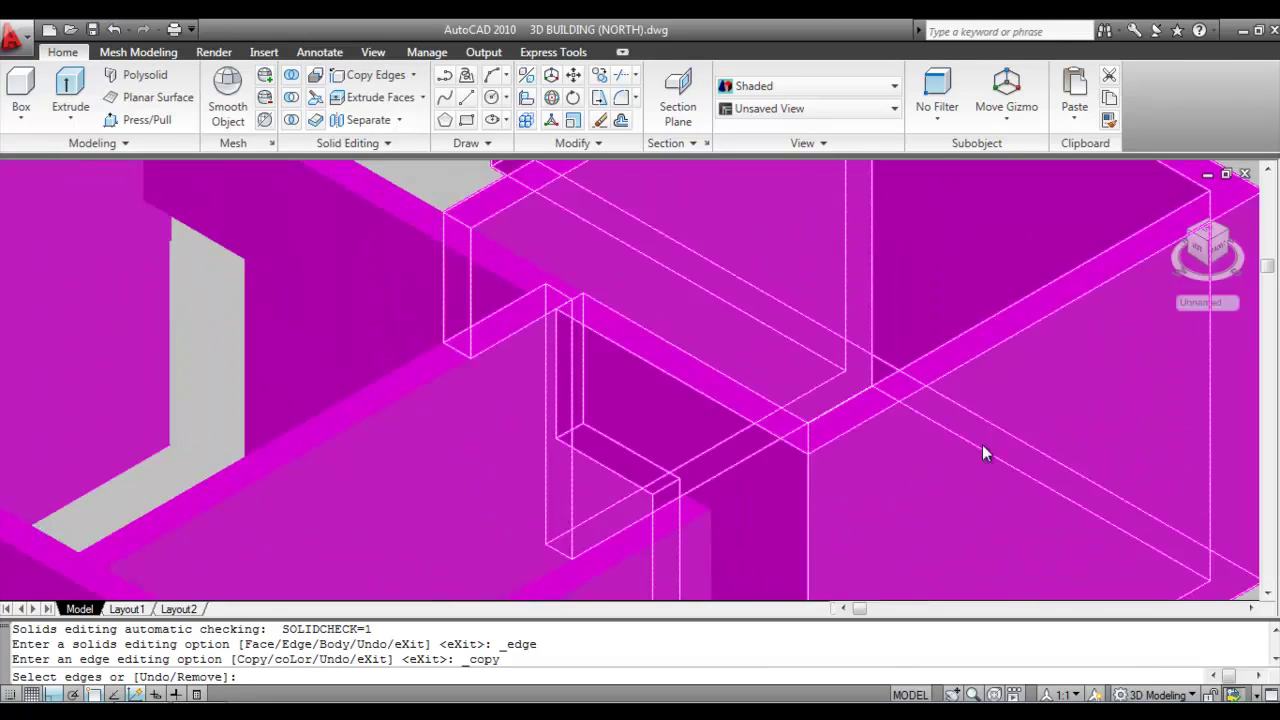
pyautogui.scroll(-6, 983, 449)
pyautogui.scroll(2, 1100, 560)
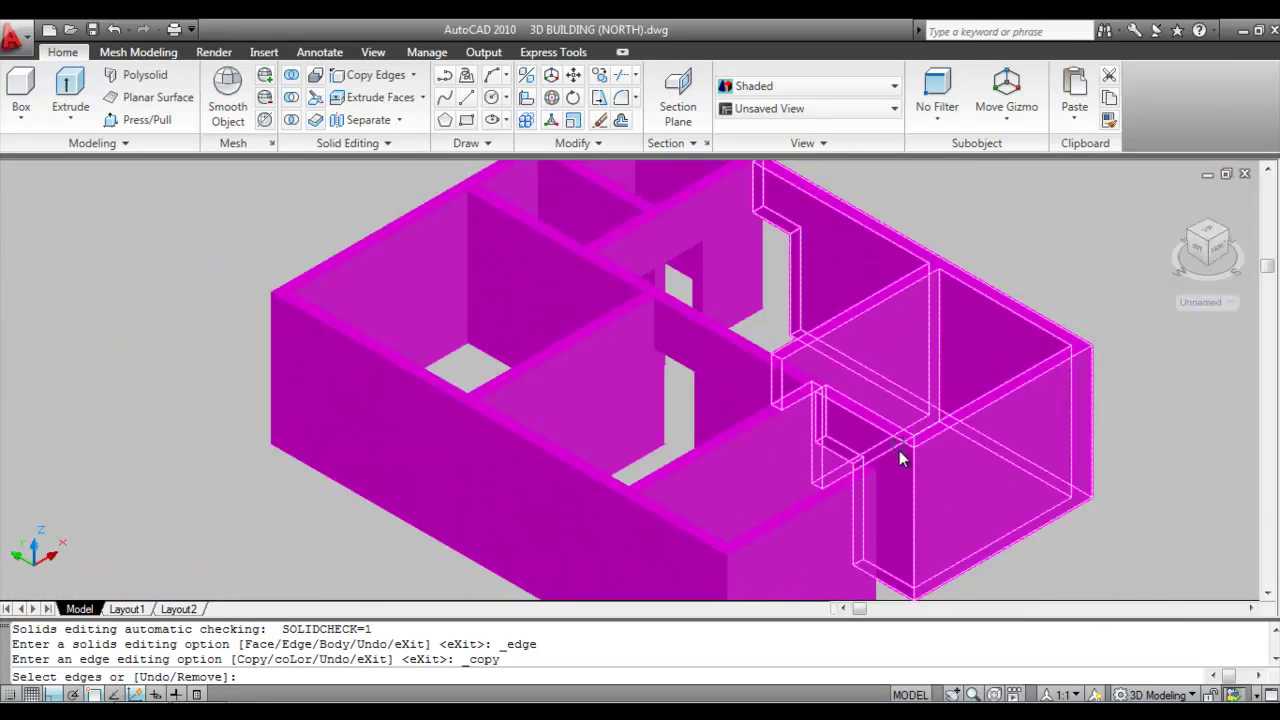
pyautogui.scroll(5, 897, 449)
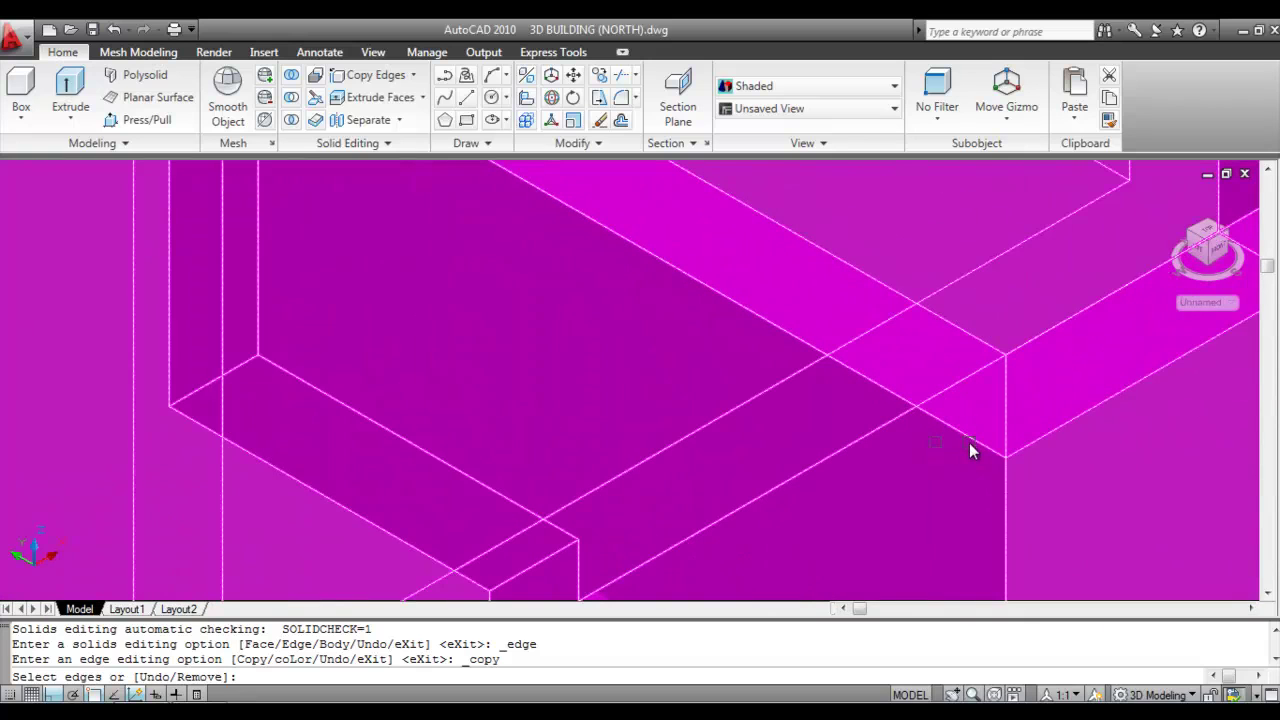
pyautogui.click(969, 441)
pyautogui.scroll(-5, 874, 414)
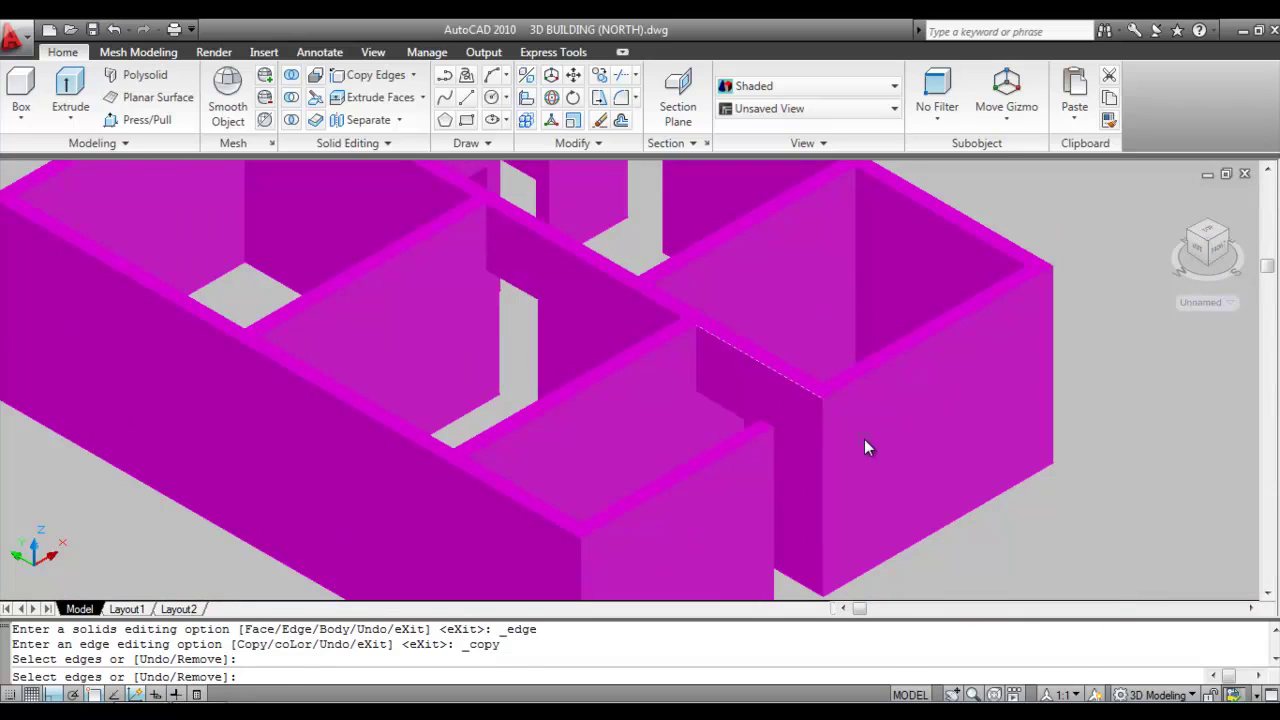
pyautogui.press('Return')
pyautogui.click(862, 418)
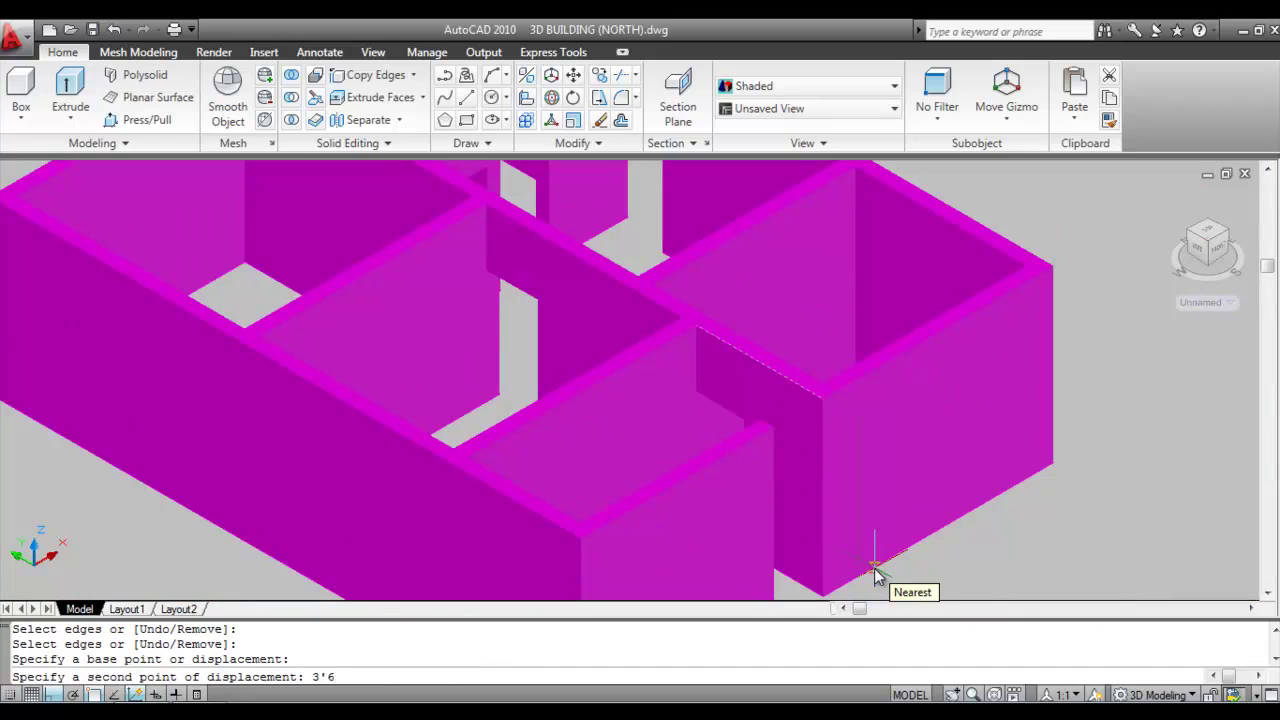
pyautogui.press('Return')
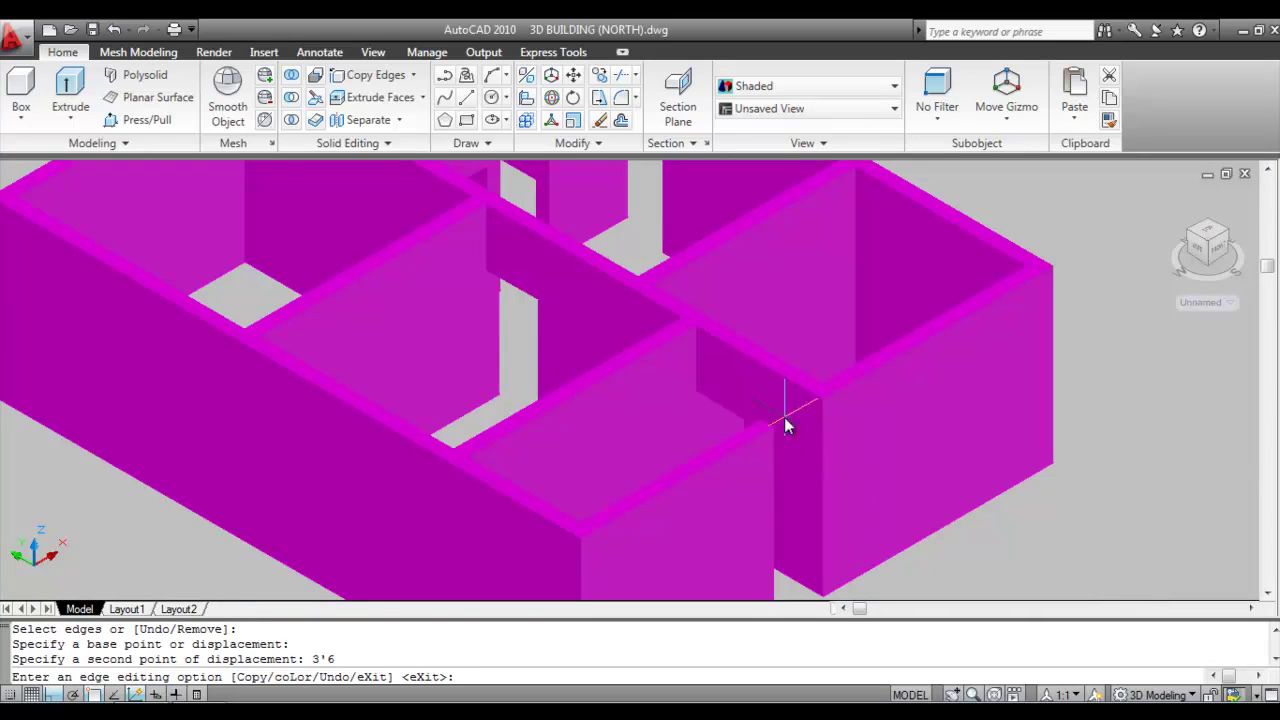
# Copy the separate block's vertical outer corner edge 10 inward along its gap-side wall, using the Copy option of edge editing.
pyautogui.scroll(2, 791, 472)
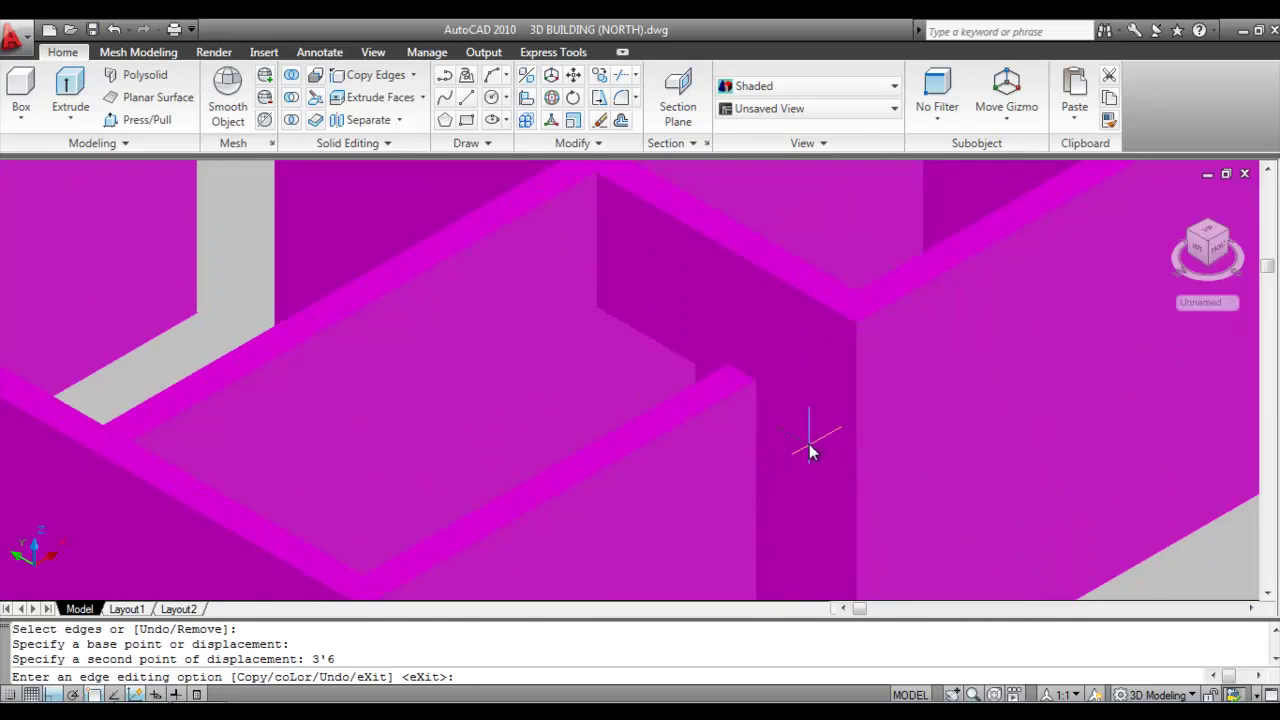
pyautogui.rightClick(863, 376)
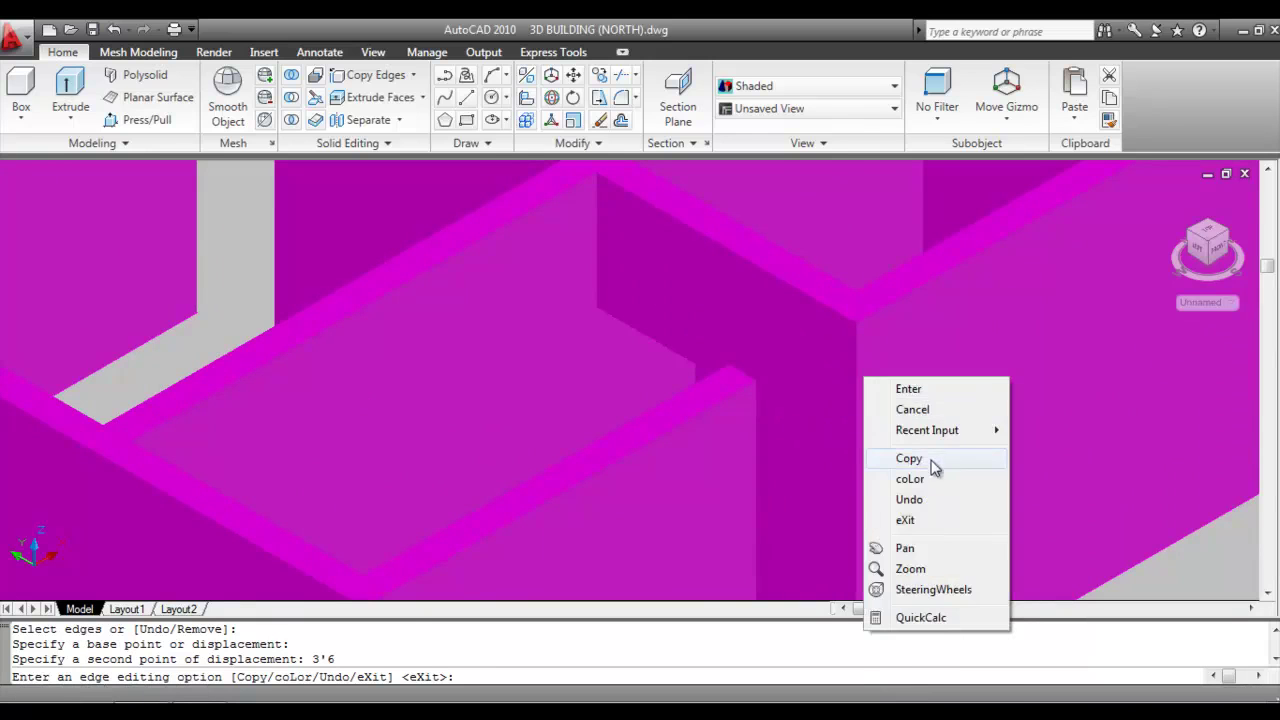
pyautogui.click(930, 458)
pyautogui.click(857, 385)
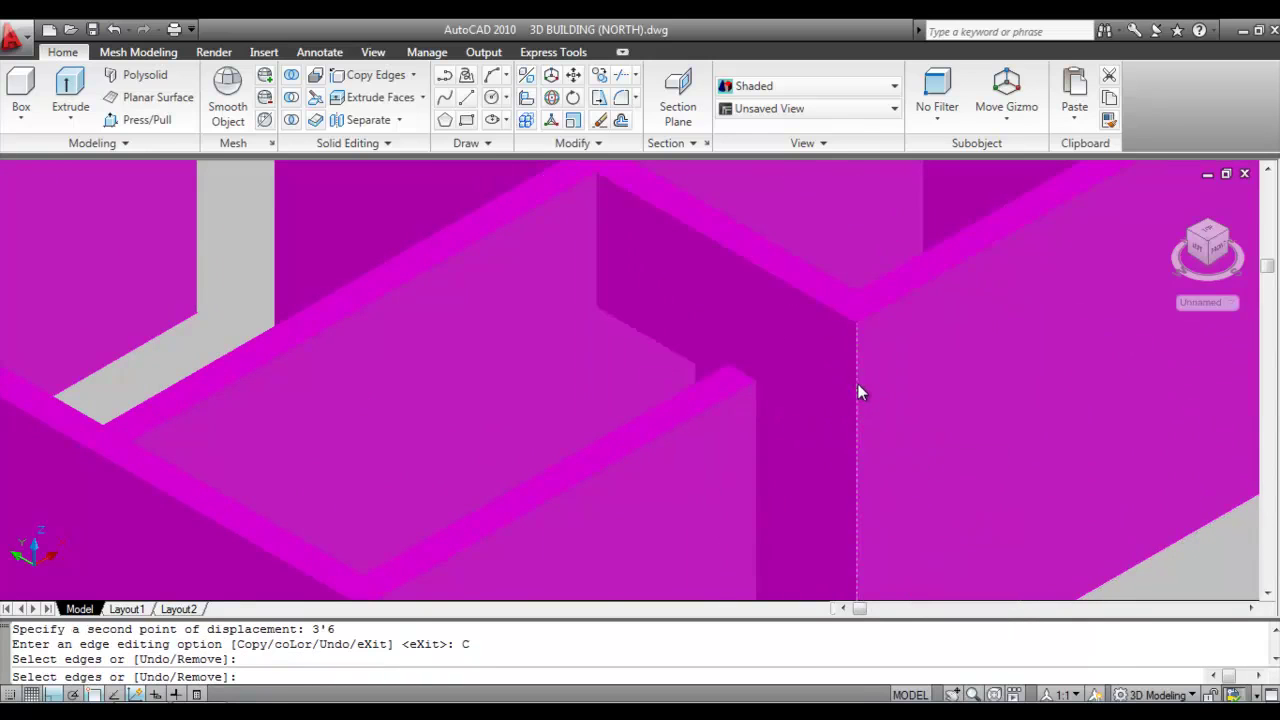
pyautogui.scroll(-3, 894, 415)
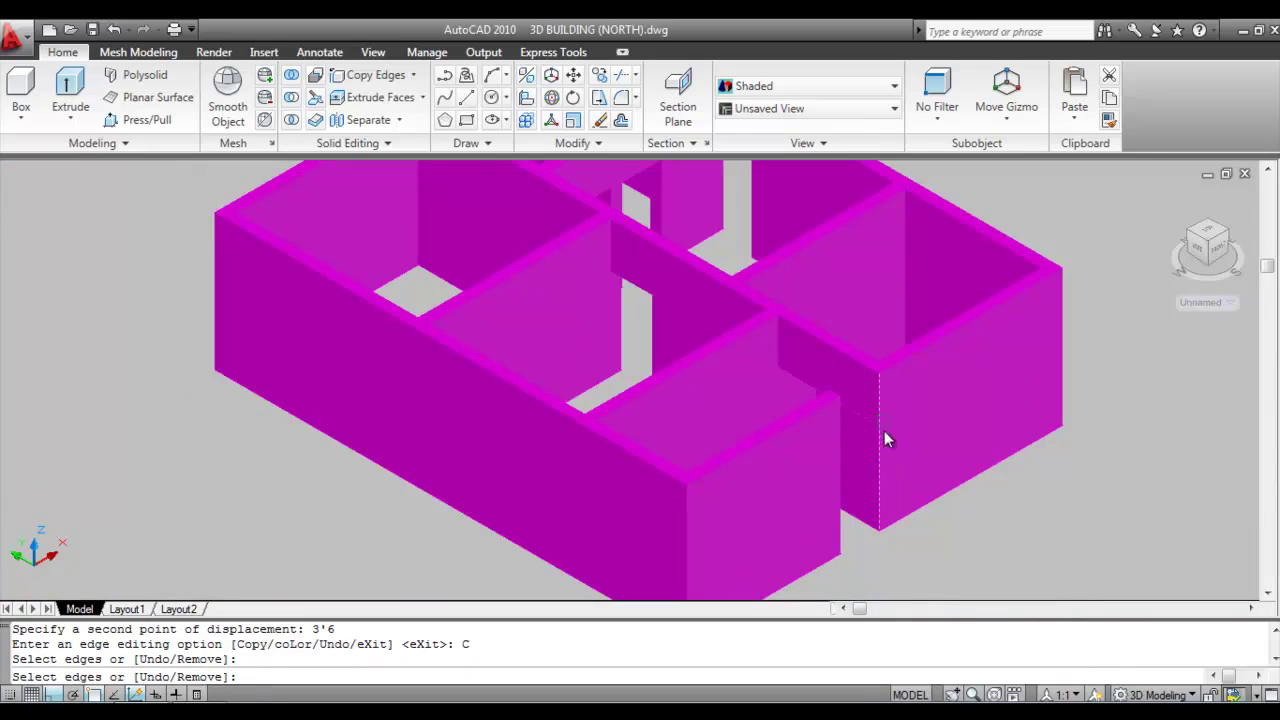
pyautogui.scroll(2, 880, 433)
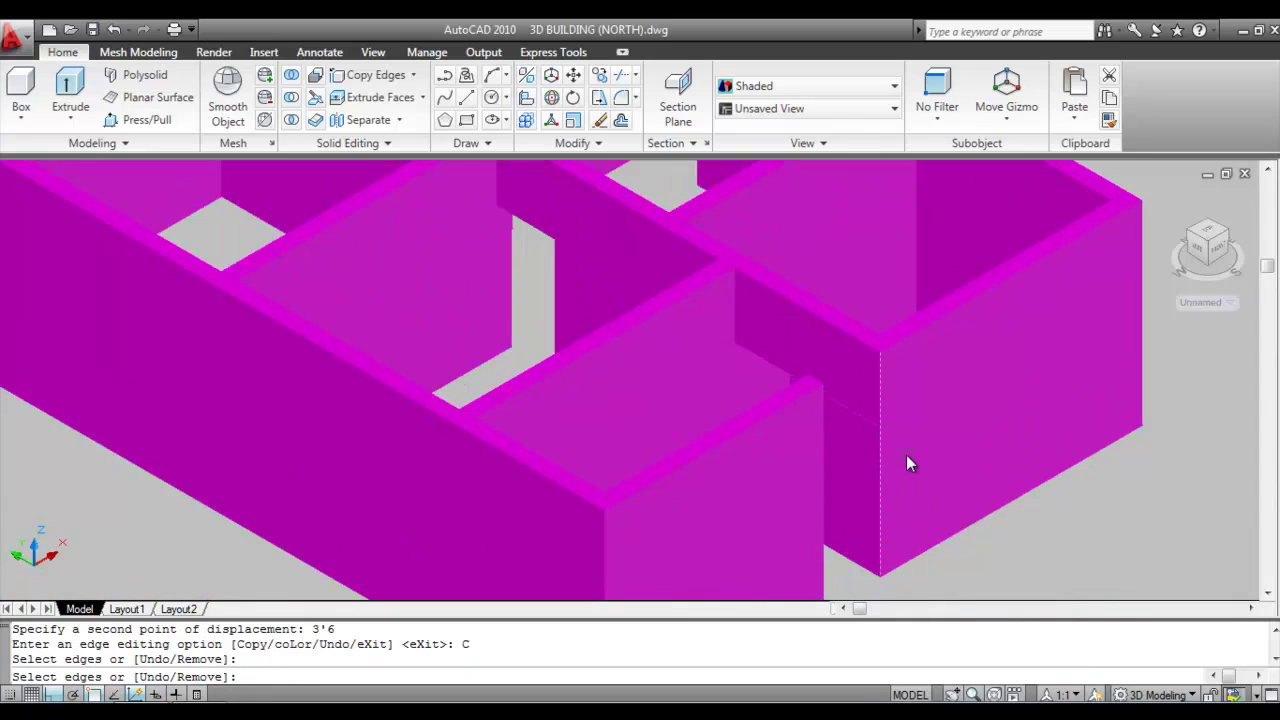
pyautogui.press('Return')
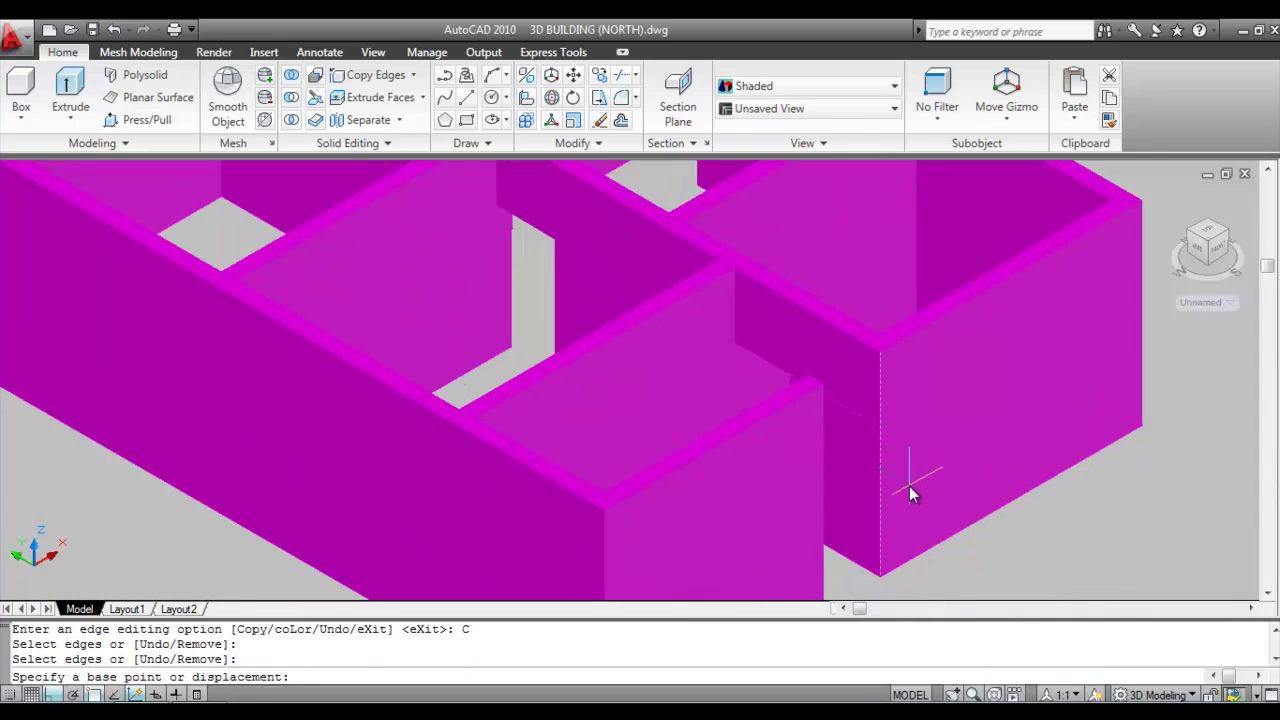
pyautogui.click(909, 486)
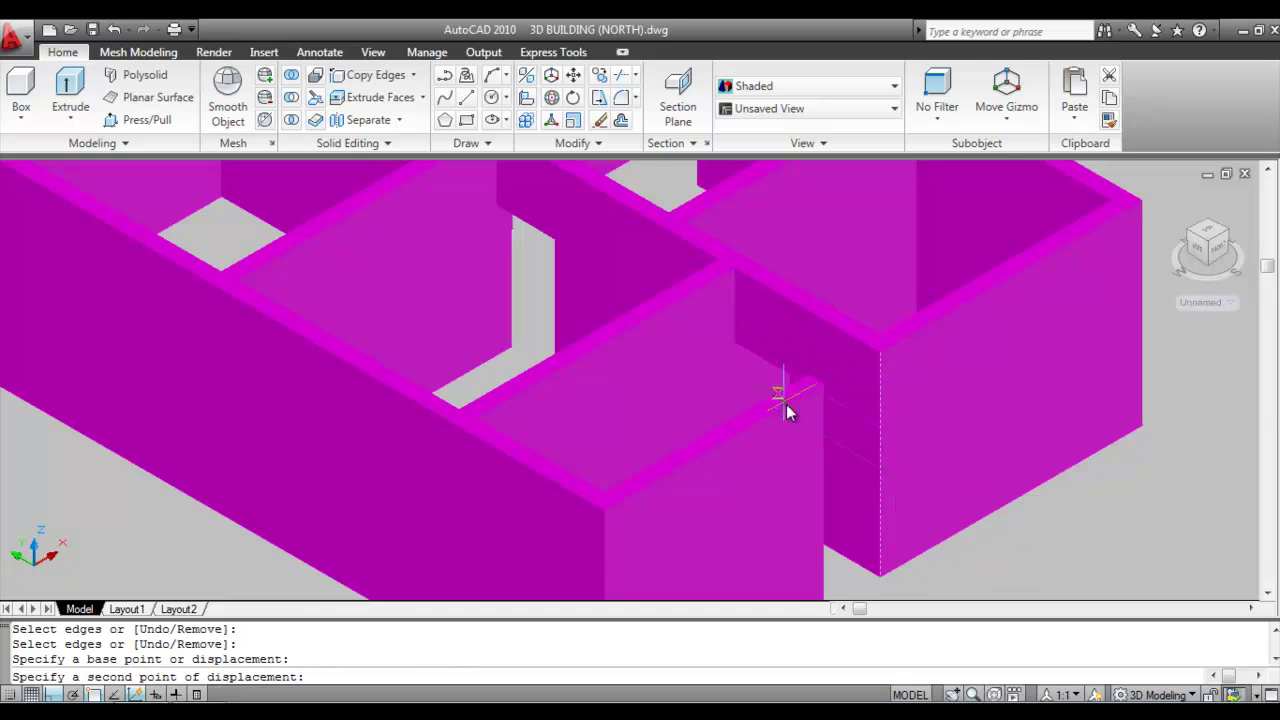
pyautogui.scroll(2, 826, 417)
pyautogui.scroll(-4, 710, 300)
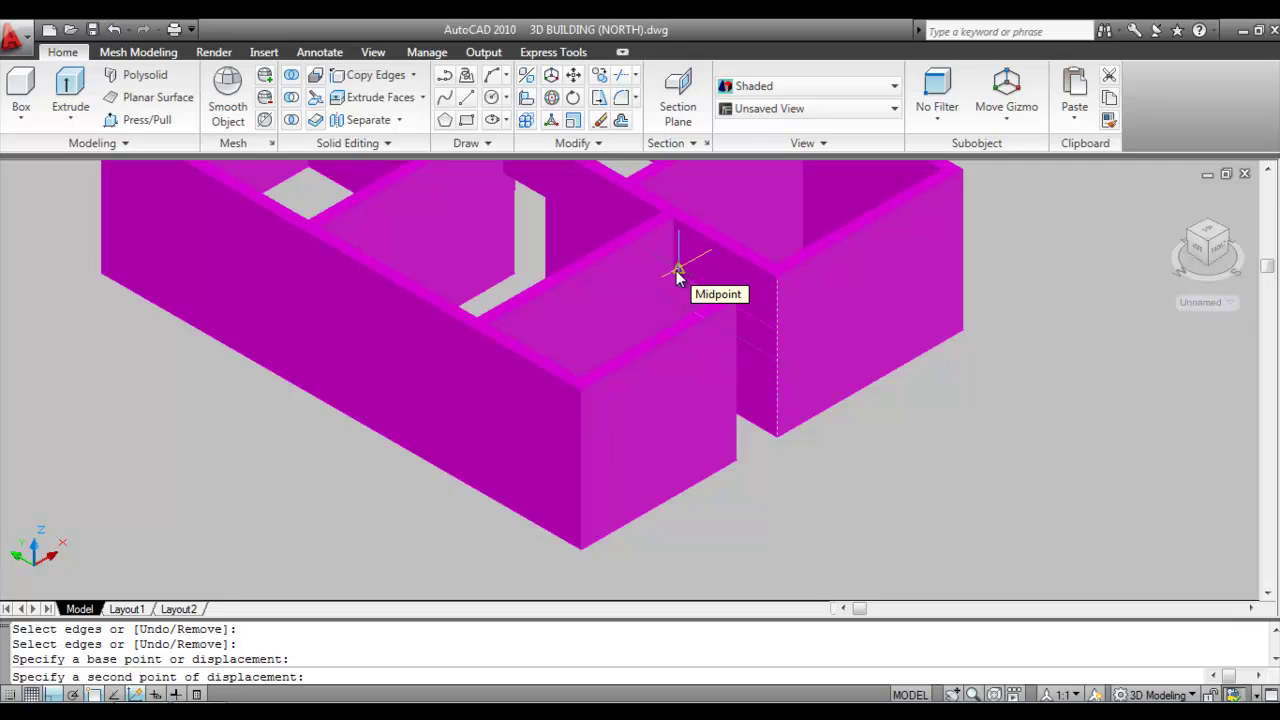
pyautogui.write('10')
pyautogui.press('Return')
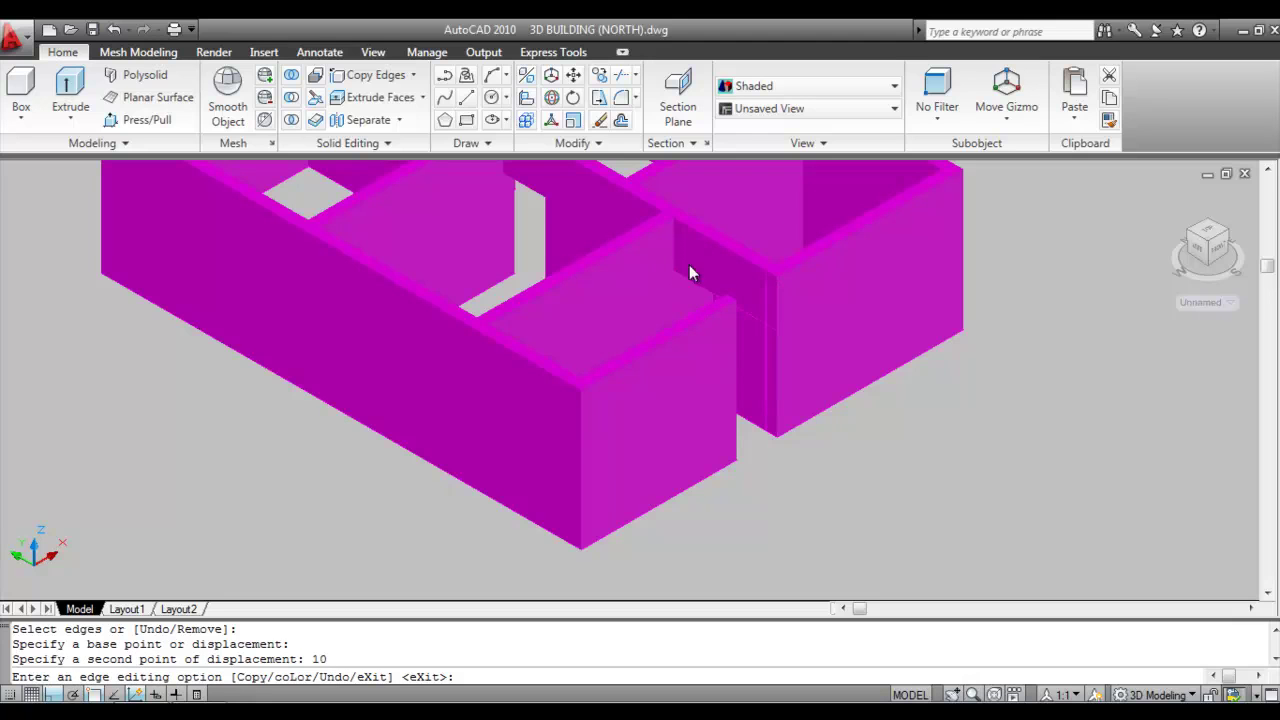
# Press/Pull the upper face bounded by the copied edges on the separate block across the gap to the end room's outer wall.
pyautogui.scroll(3, 780, 315)
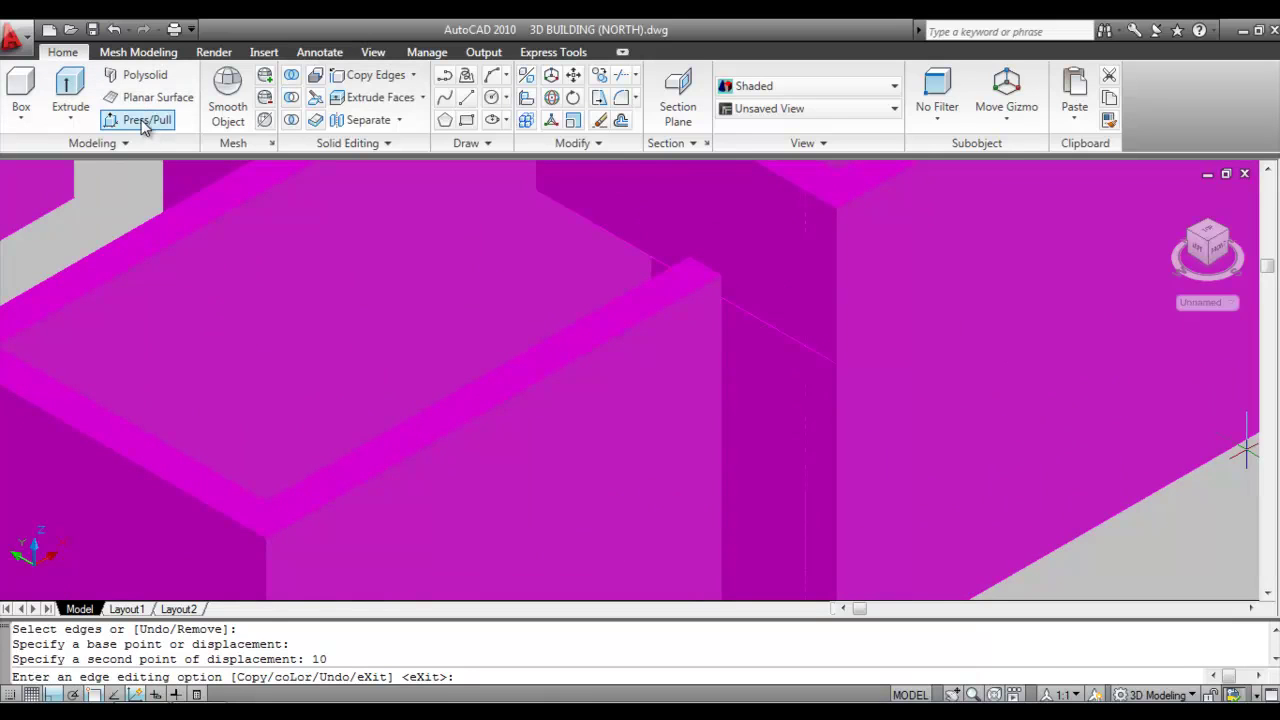
pyautogui.press('Escape')
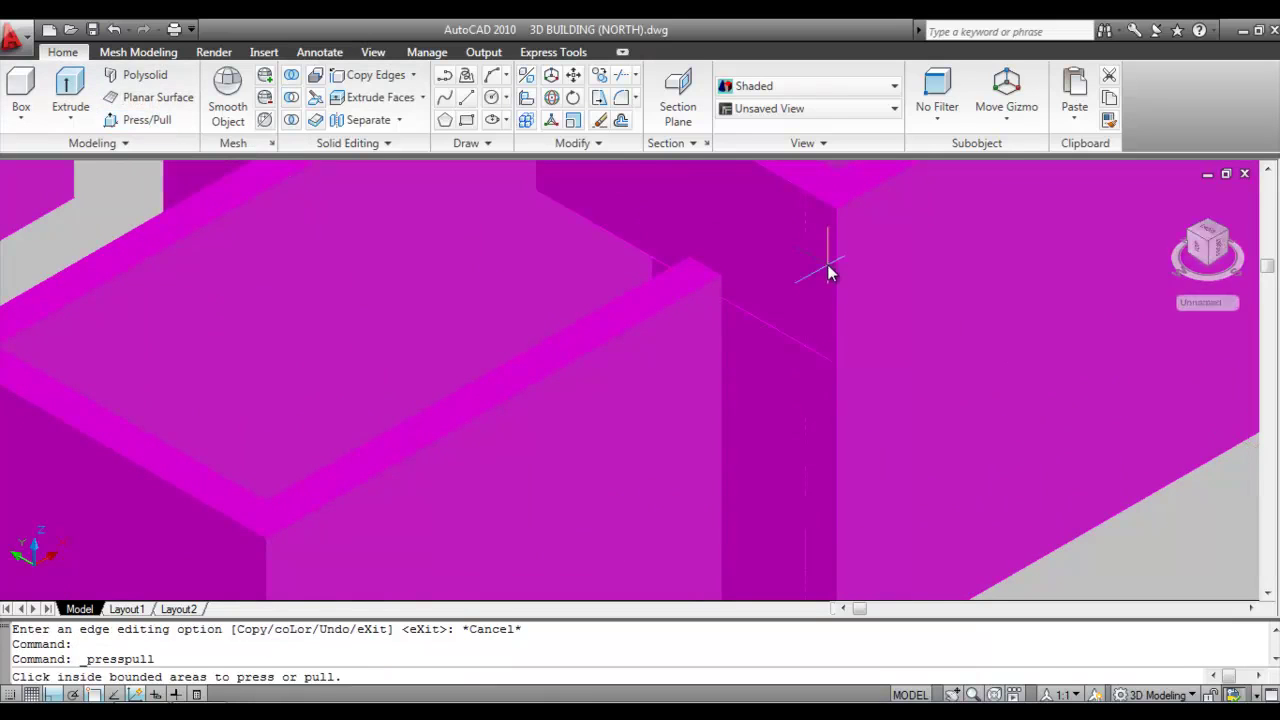
pyautogui.scroll(-4, 827, 266)
pyautogui.click(826, 264)
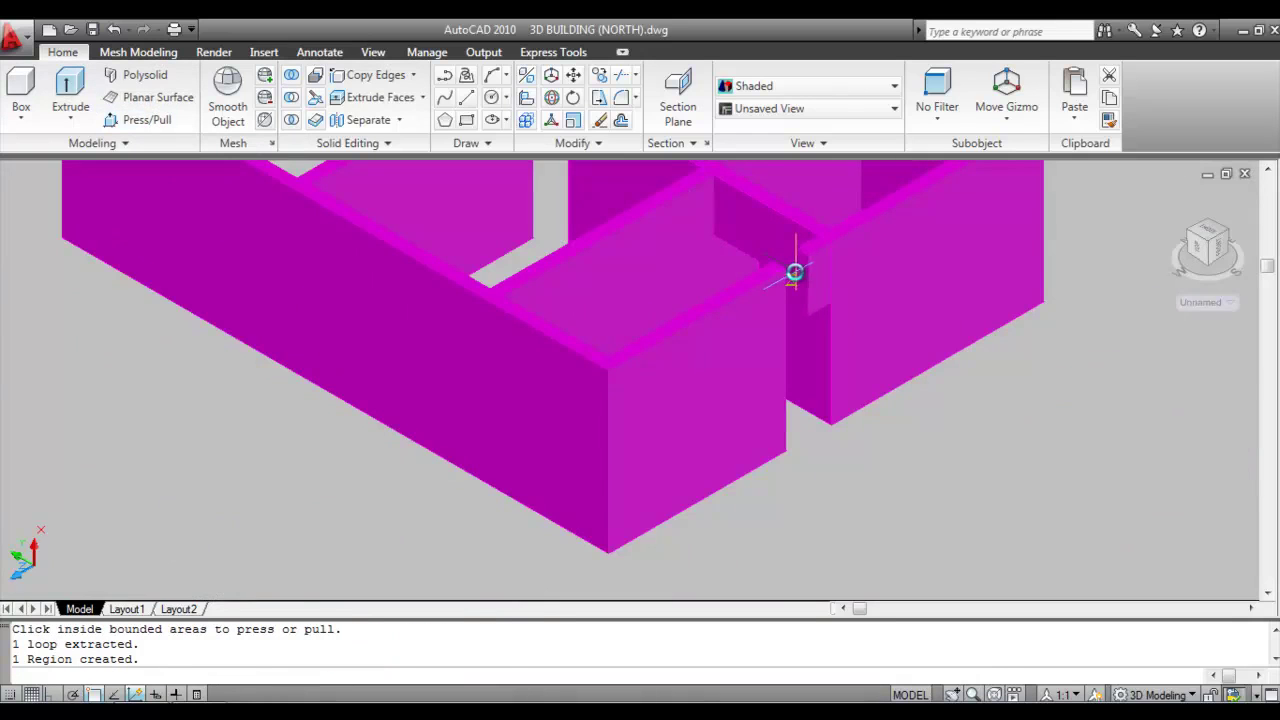
pyautogui.scroll(2, 778, 267)
pyautogui.click(789, 325)
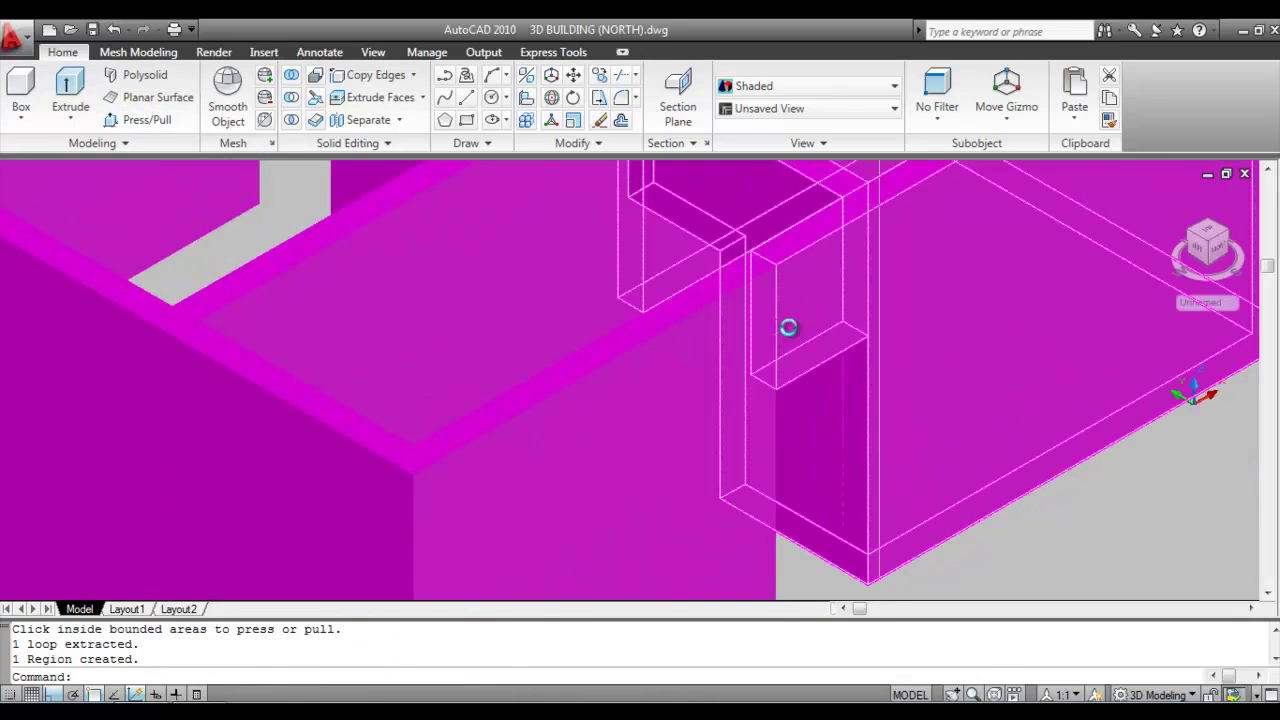
# Orbit the model in 3D to examine the building's walls and openings from several sides, and switch to a preset isometric view.
pyautogui.scroll(-4, 1080, 460)
pyautogui.scroll(-3, 1083, 478)
pyautogui.moveTo(1120, 457); pyautogui.dragTo(1066, 503, button='middle')
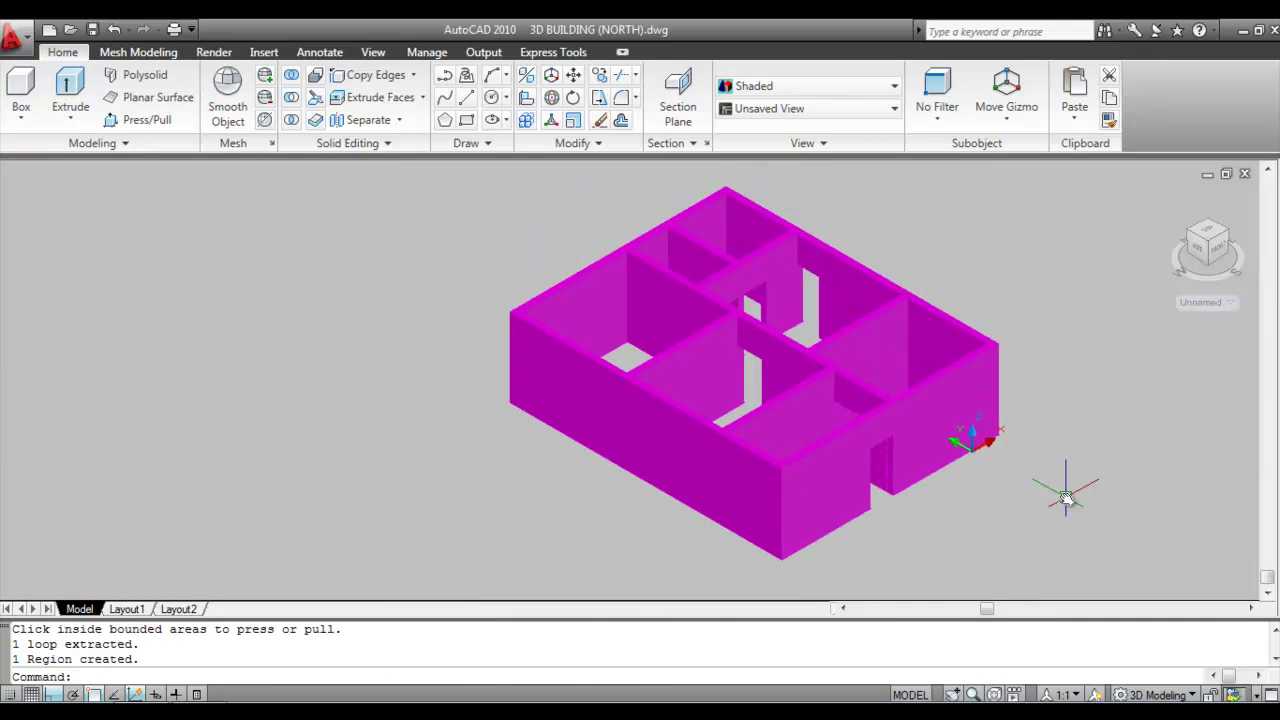
pyautogui.scroll(5, 846, 503)
pyautogui.scroll(-5, 760, 506)
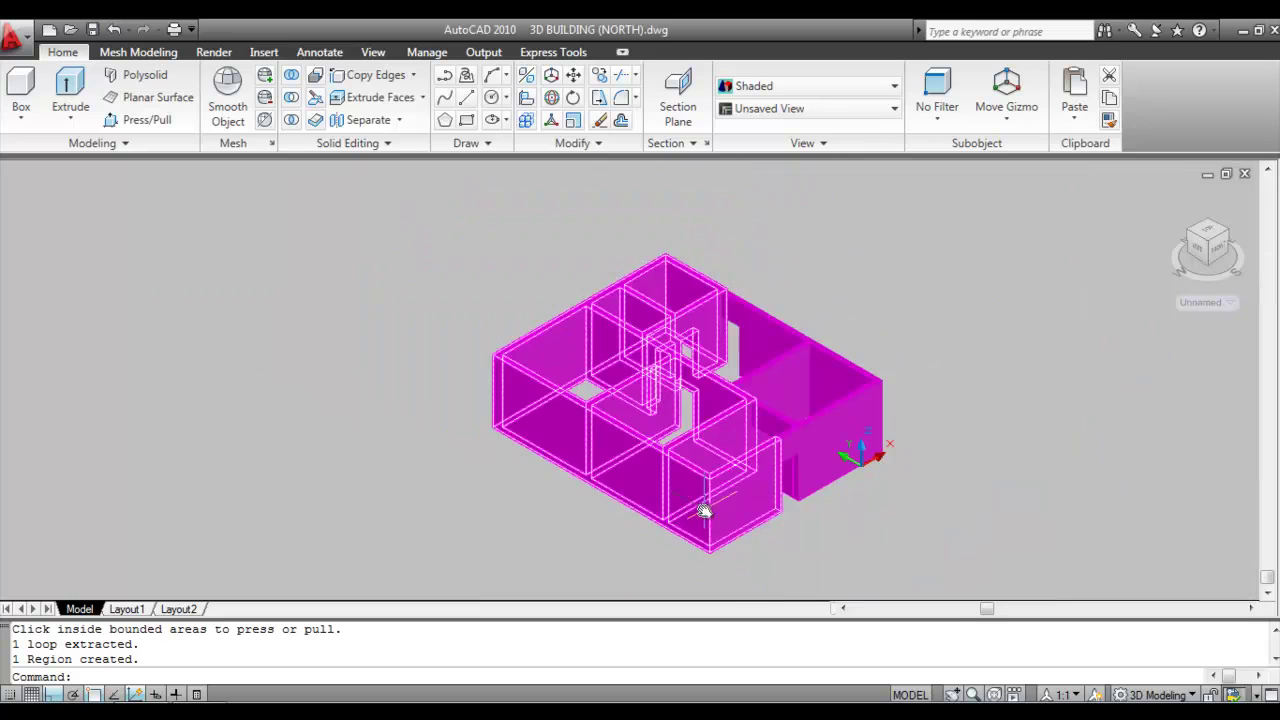
pyautogui.scroll(2, 817, 514)
pyautogui.write('3do')
pyautogui.press('Return')
pyautogui.moveTo(800, 476); pyautogui.dragTo(506, 344)
pyautogui.moveTo(611, 458); pyautogui.dragTo(714, 508)
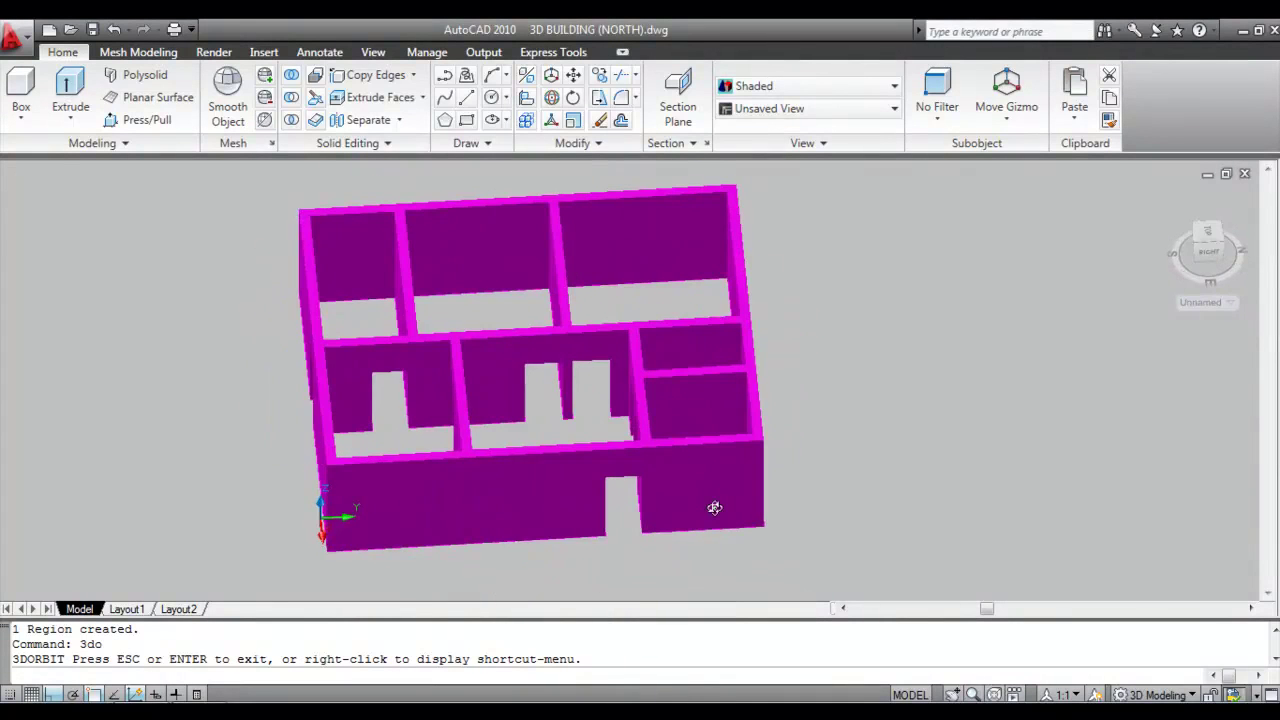
pyautogui.moveTo(615, 407); pyautogui.dragTo(666, 381)
pyautogui.moveTo(575, 360); pyautogui.dragTo(621, 433)
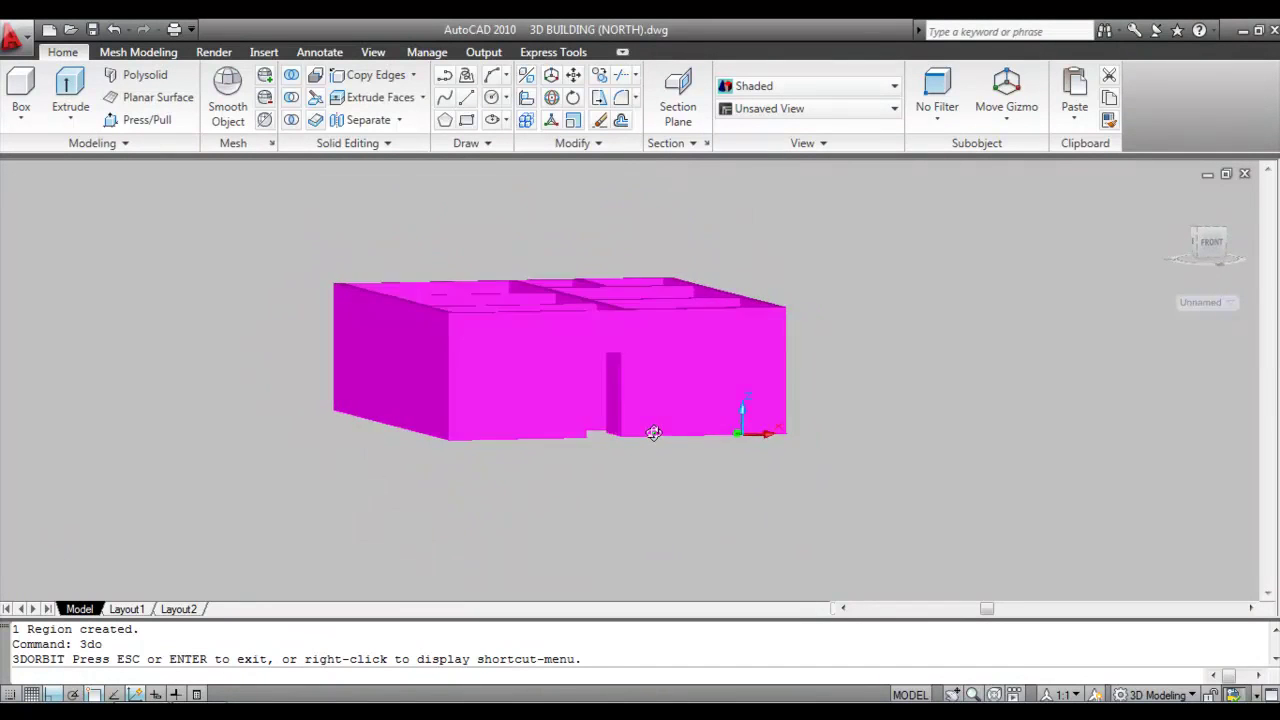
pyautogui.moveTo(542, 430); pyautogui.dragTo(603, 489)
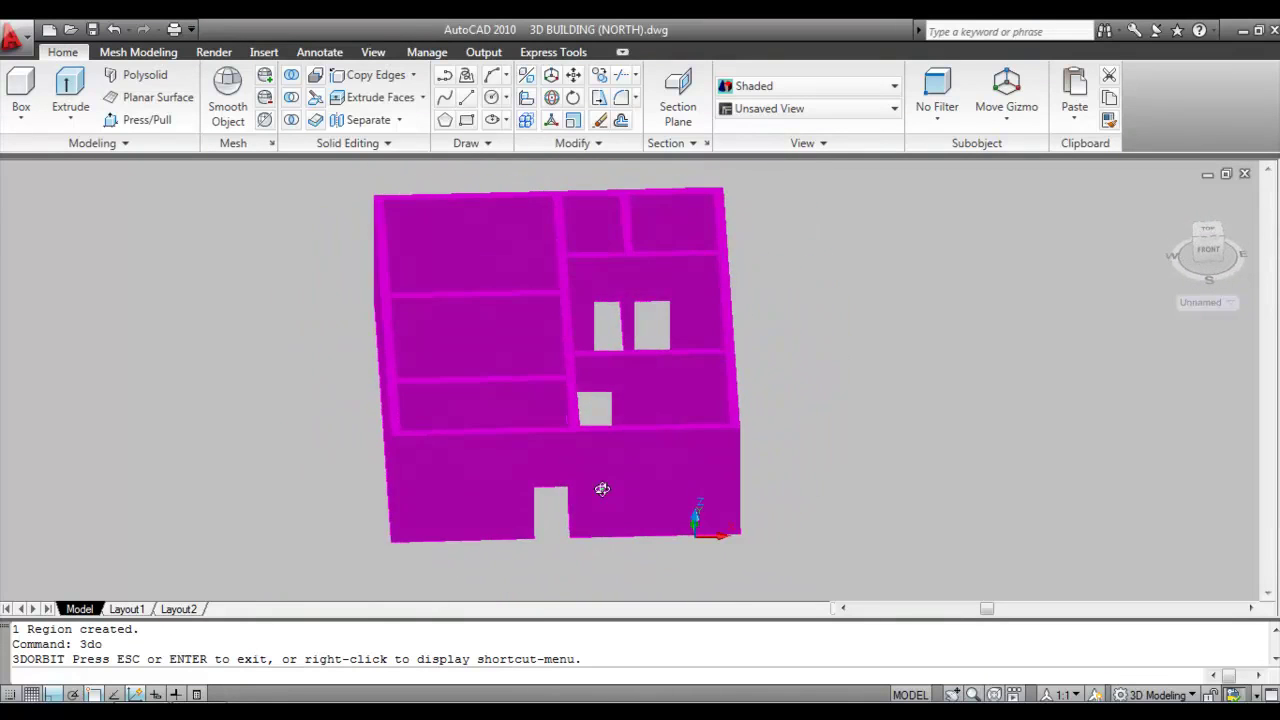
pyautogui.rightClick(796, 376)
pyautogui.click(838, 347)
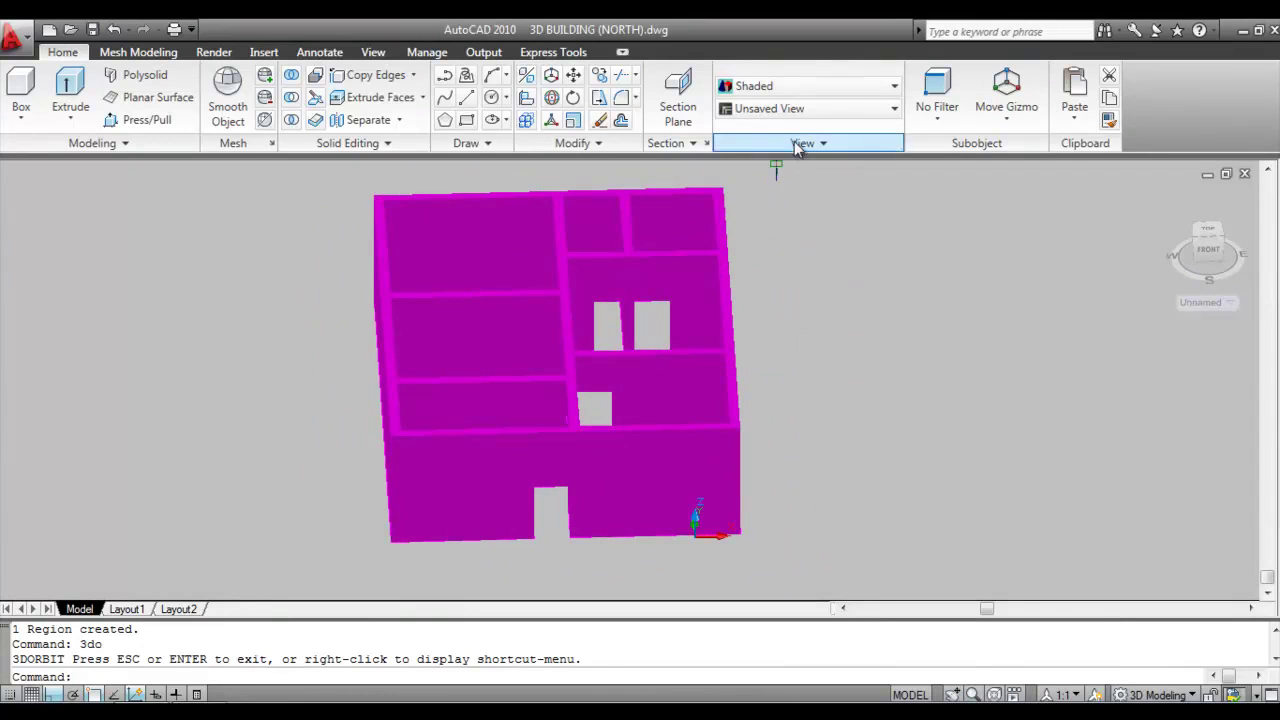
pyautogui.click(810, 108)
pyautogui.click(741, 246)
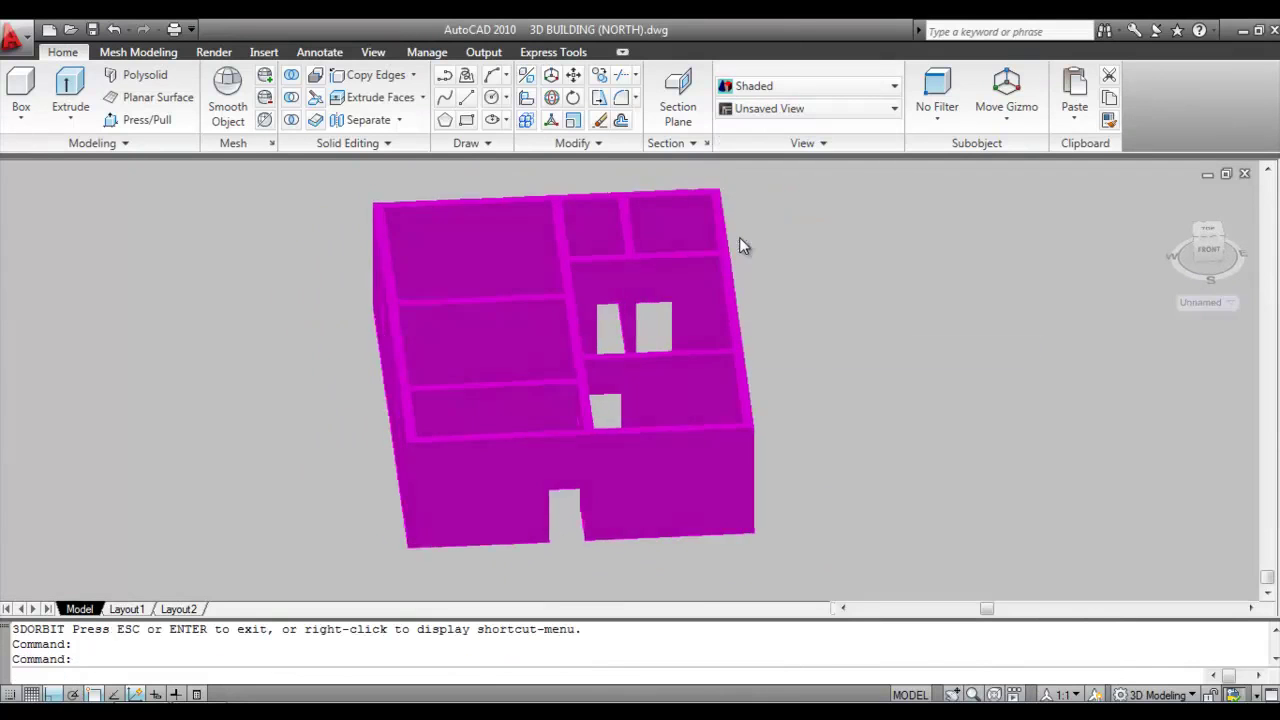